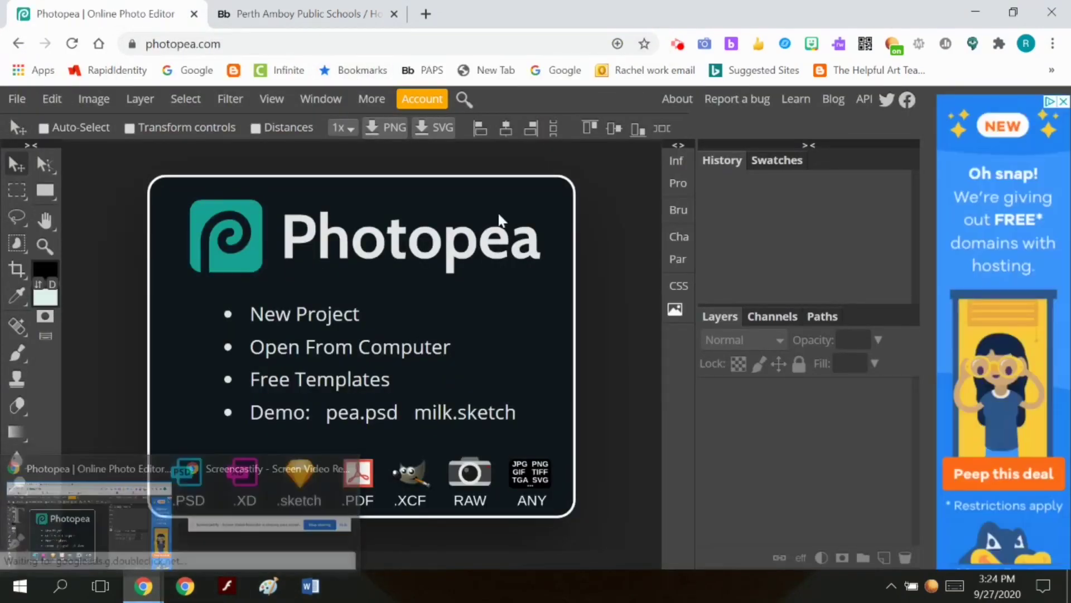
Open District Webmail and pop out the no-subject email containing the sculpture photos.
left_click(275, 14)
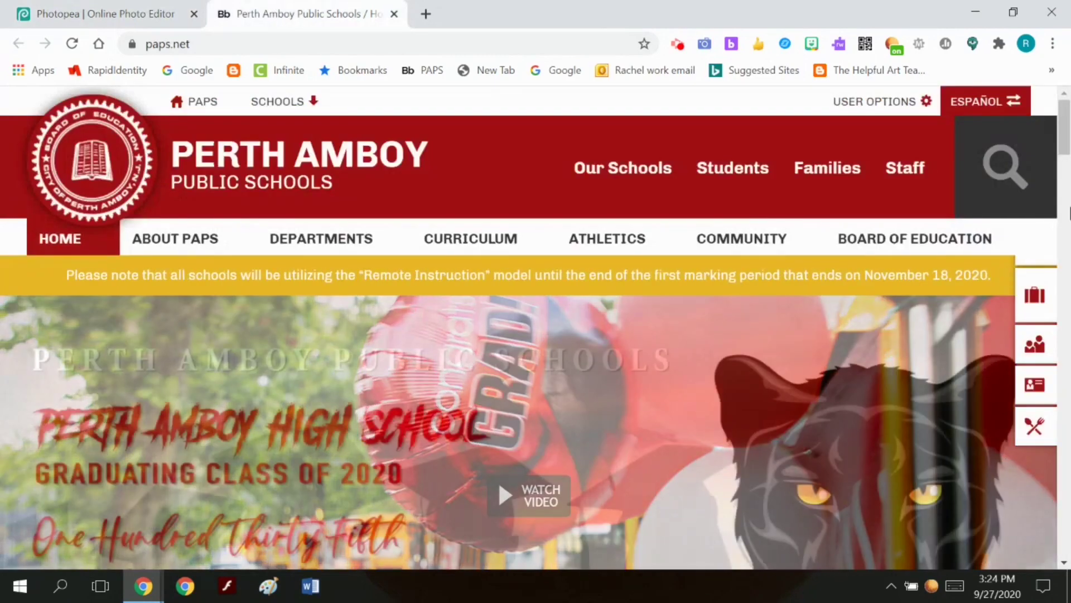
mouse_move(904, 168)
left_click(589, 339)
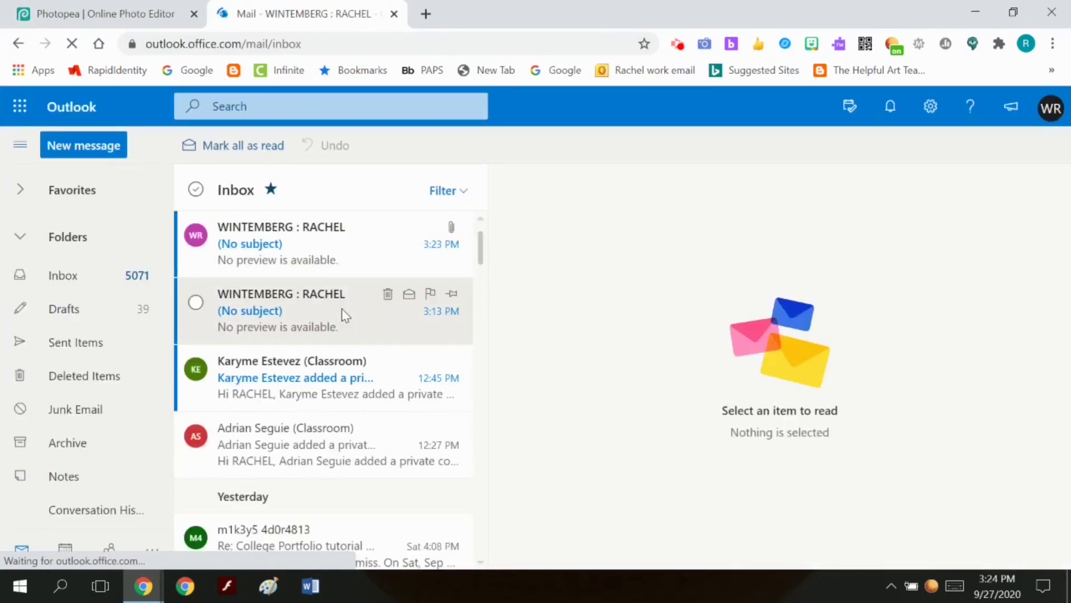
left_click(343, 314)
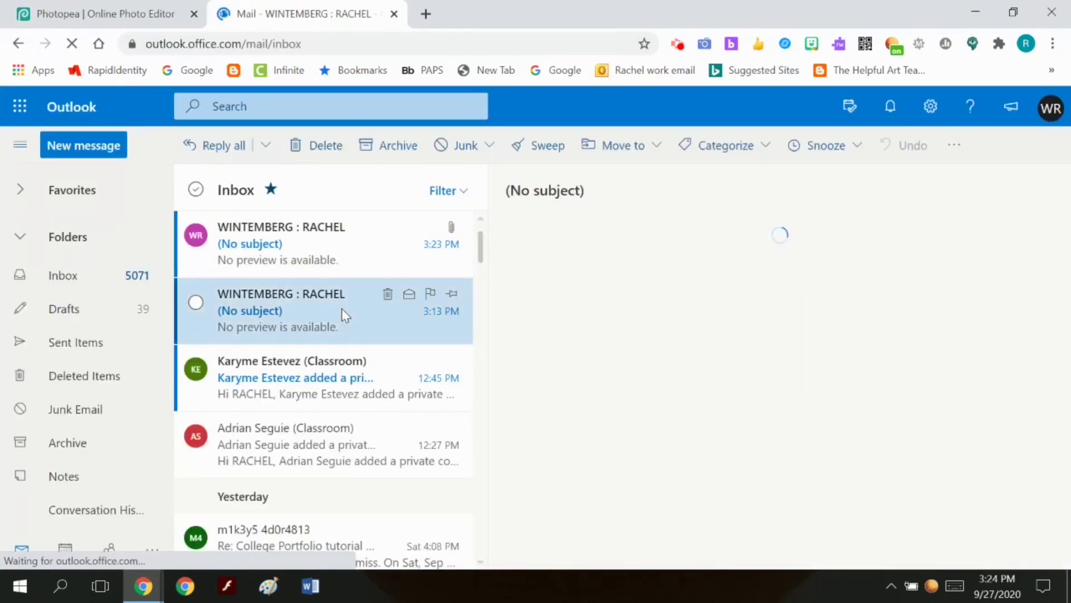
double_click(343, 314)
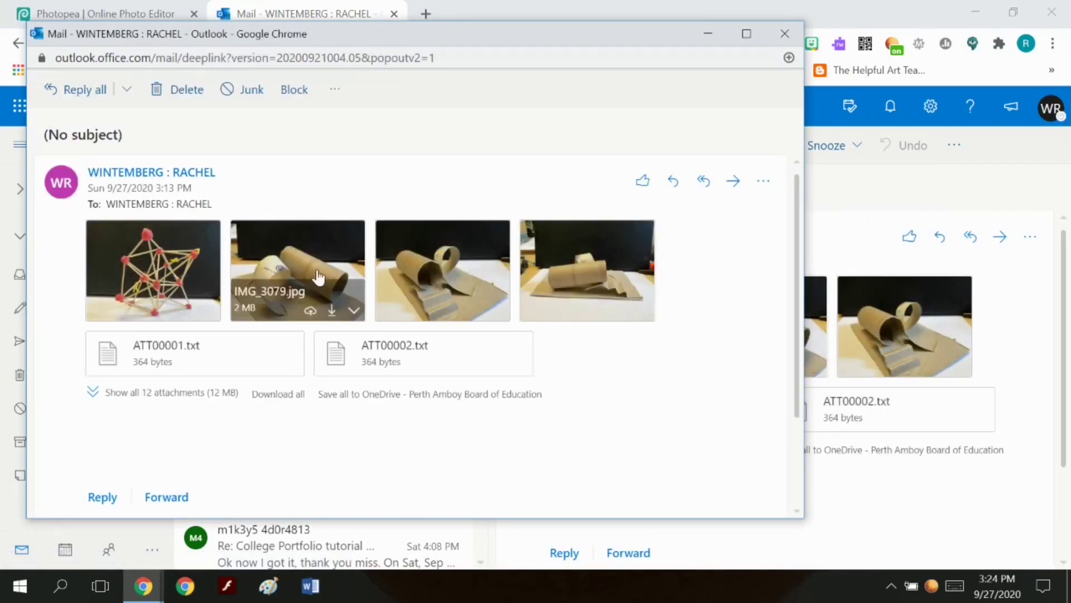
Download the IMG_3078, IMG_3079, IMG_3080 and IMG_3081 photo attachments.
left_click(187, 310)
left_click(331, 310)
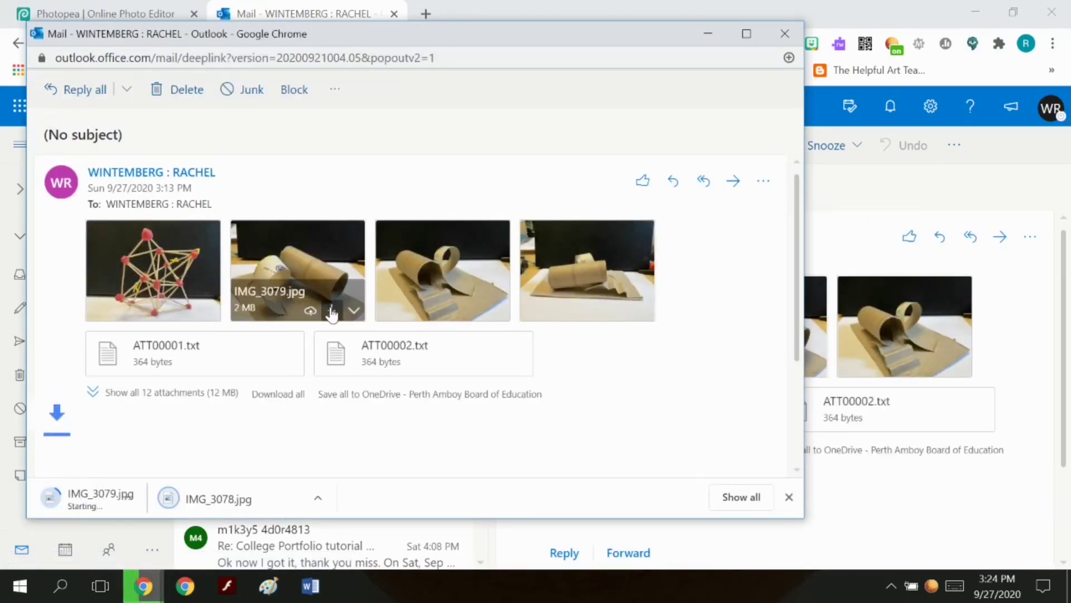
left_click(477, 311)
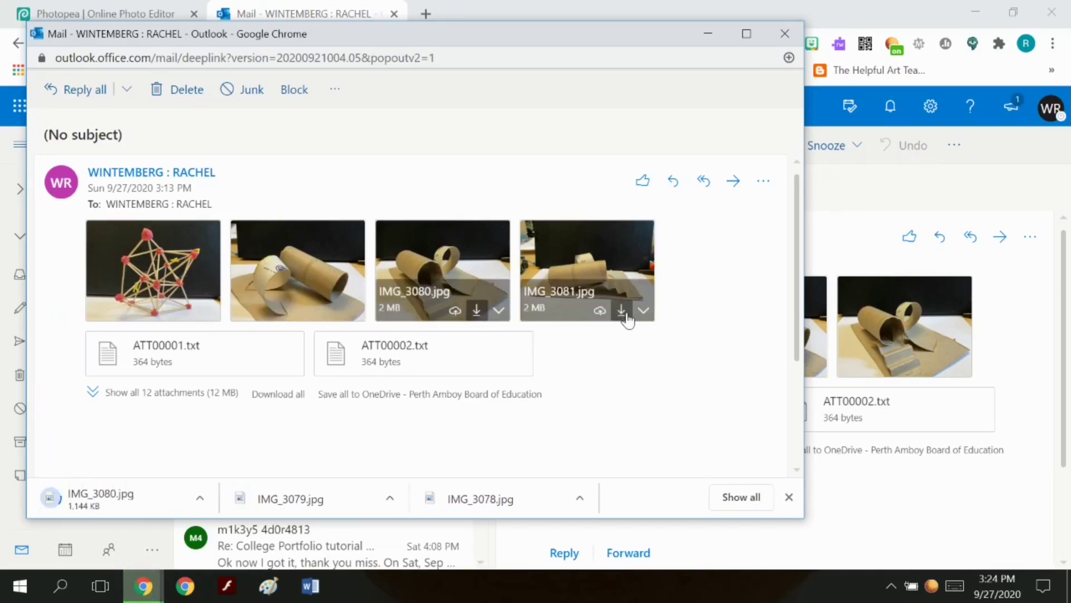
left_click(623, 312)
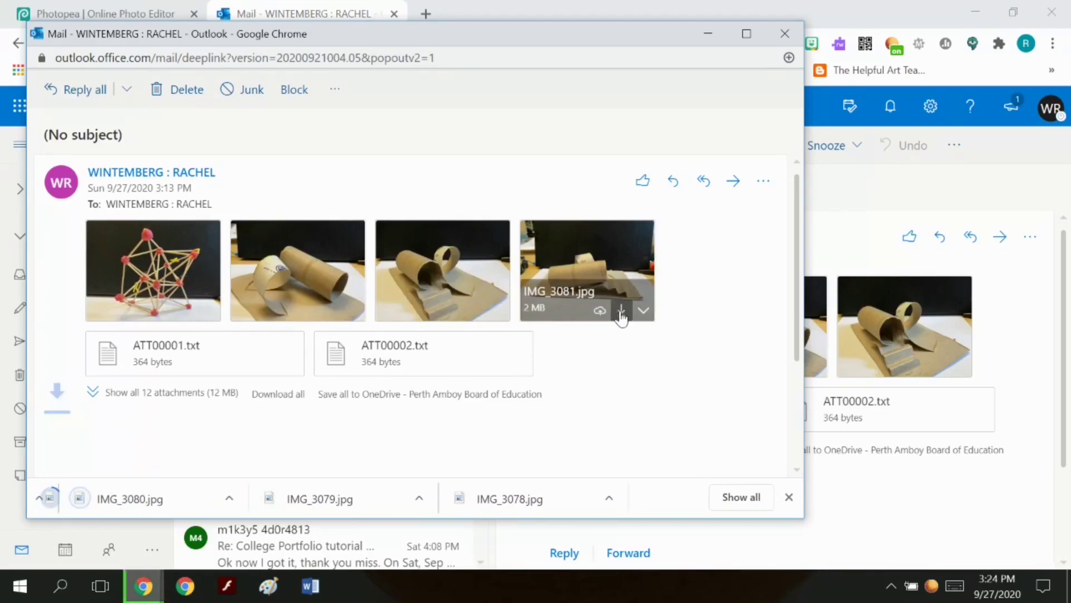
Show all attachments, download IMG_3082 and IMG_3083, then close the download bar and pop-out.
left_click(190, 393)
scroll(483, 385, "down", 1)
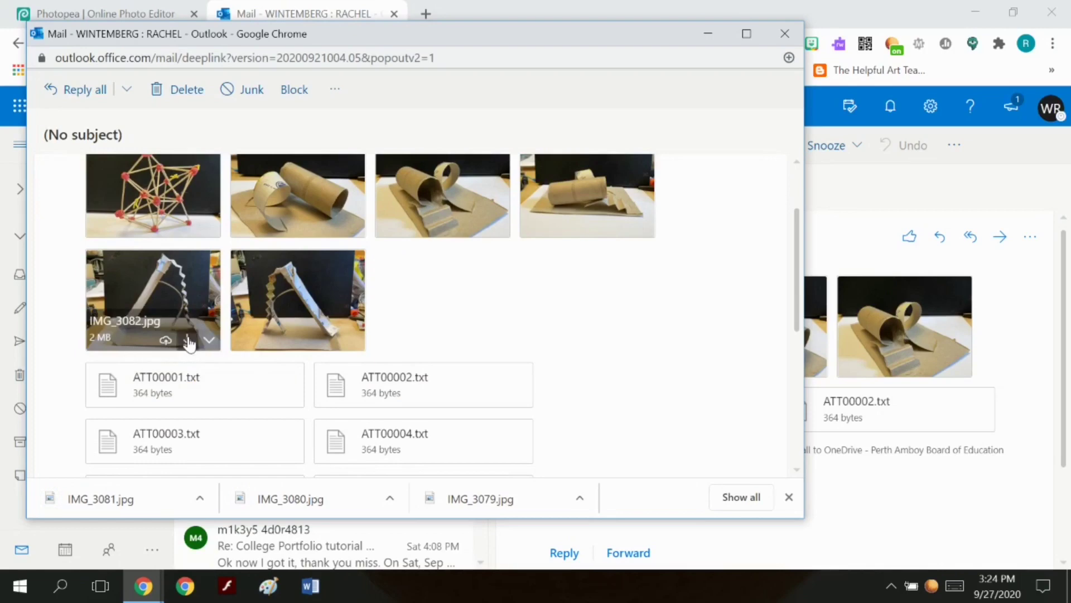
left_click(189, 341)
left_click(332, 340)
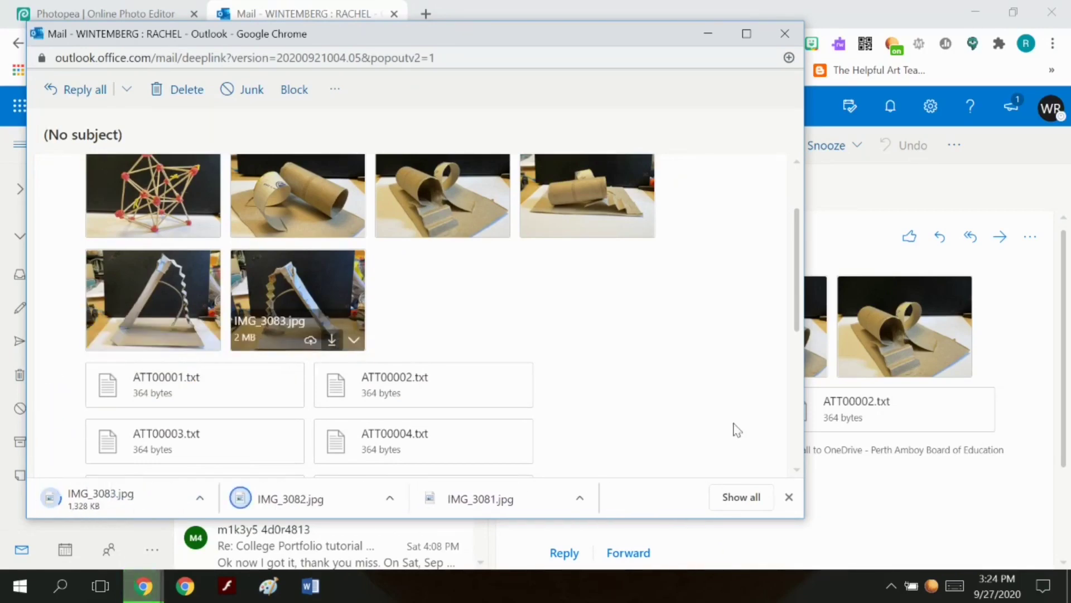
left_click(789, 496)
left_click(785, 34)
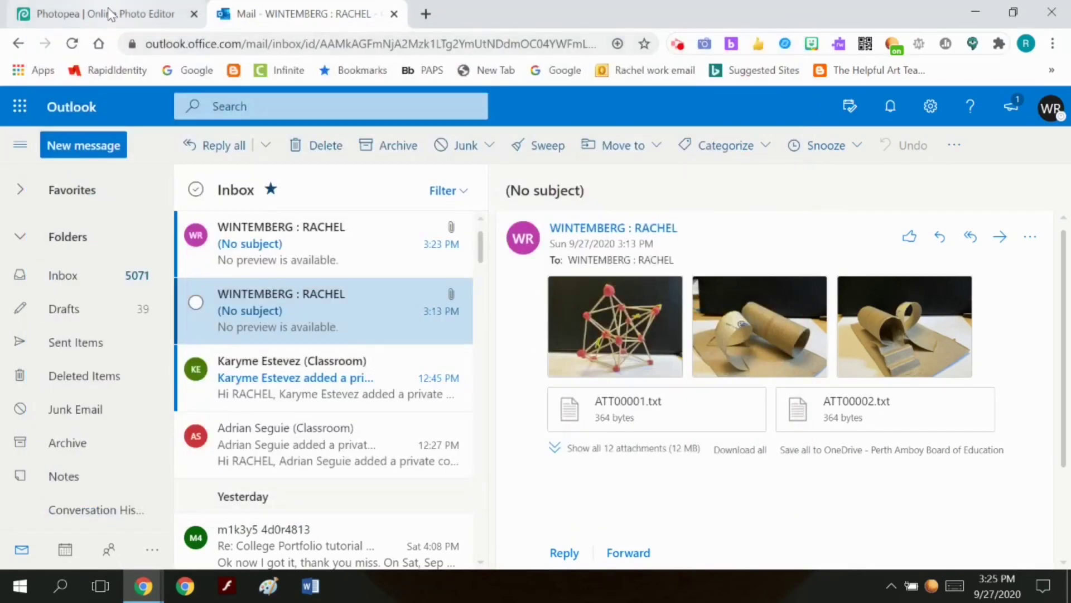
Open IMG_3080 from today's downloads in Photopea.
left_click(109, 13)
left_click(21, 100)
left_click(42, 147)
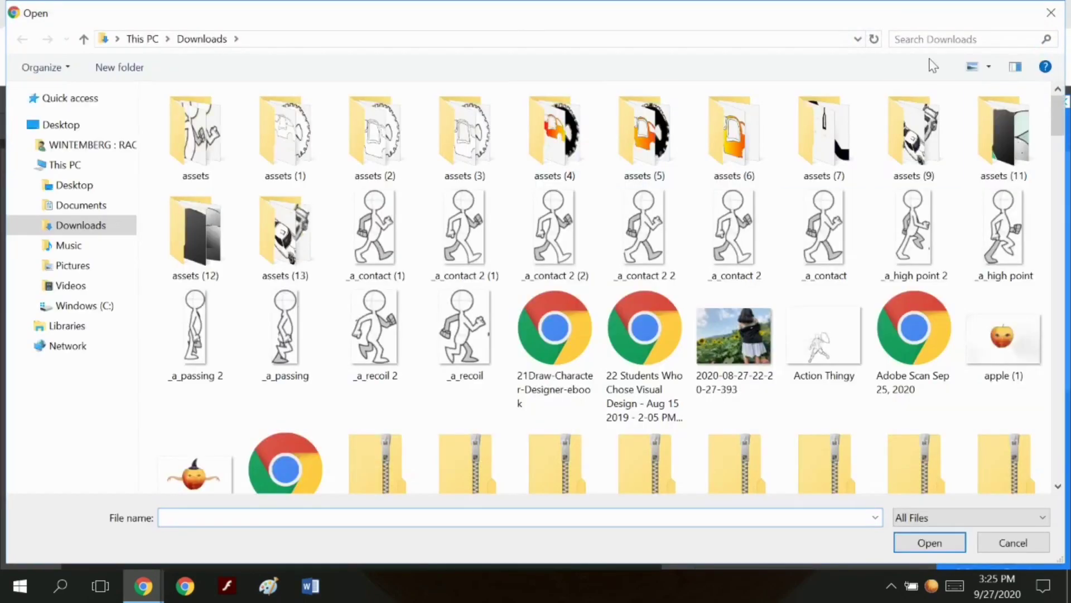
left_click(991, 36)
left_click(982, 54)
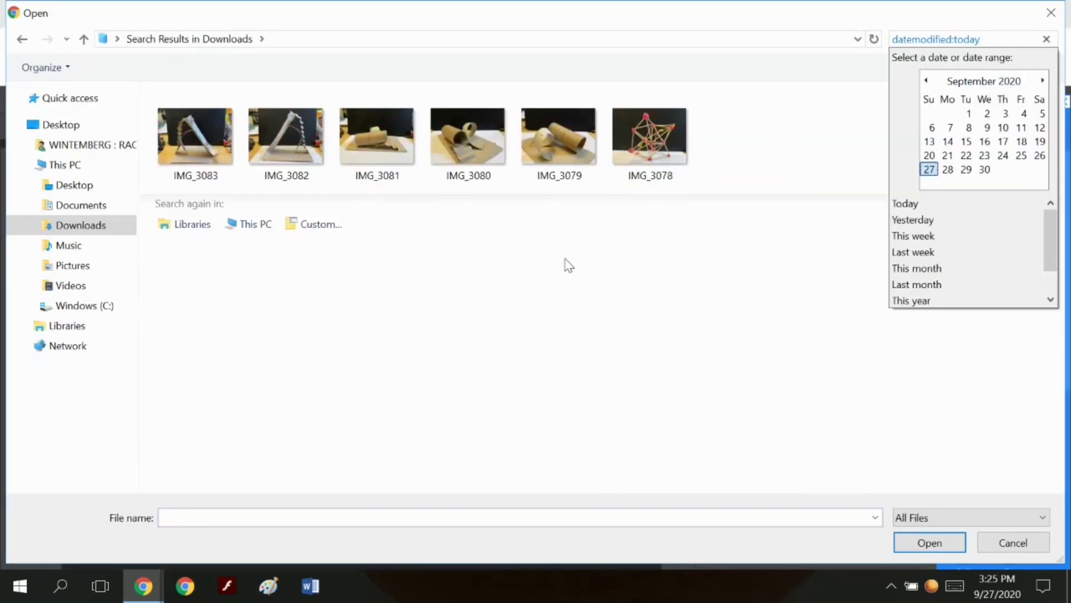
left_click(461, 128)
double_click(464, 137)
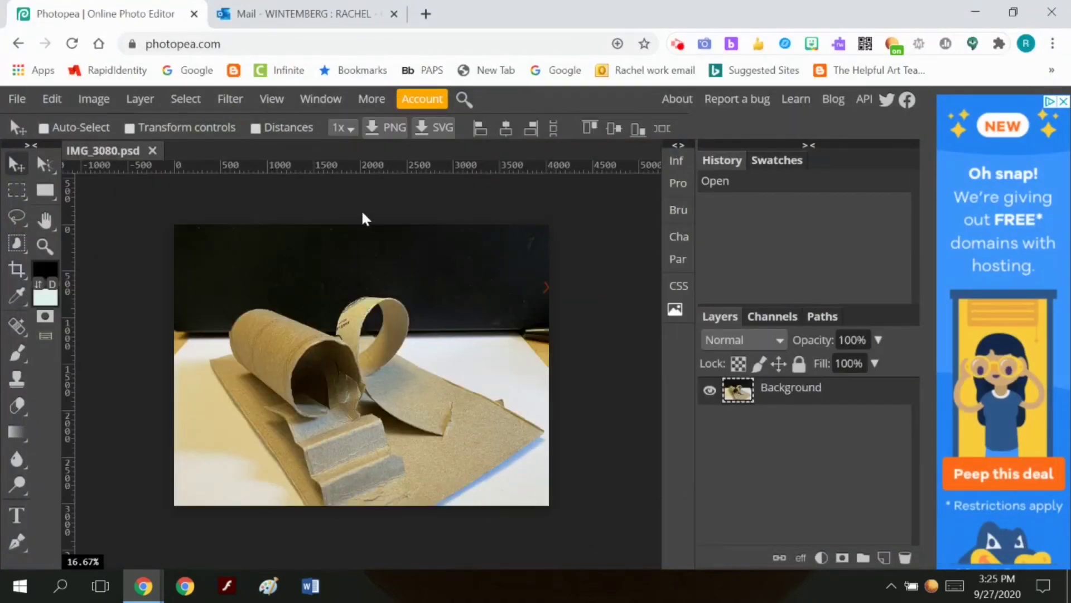
Select the black backdrop with the Magic Wand and delete it.
right_click(16, 243)
left_click(84, 295)
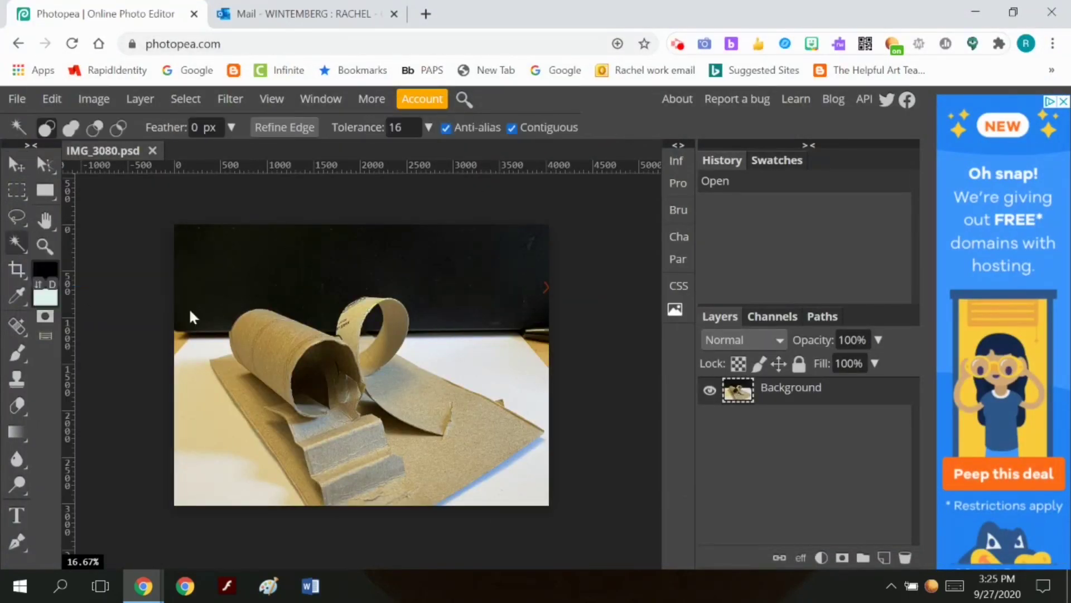
left_click(333, 252)
key("Delete")
Magic-wand and delete the white table areas on the right, bottom-left and left edge.
left_click(467, 357)
key("Delete")
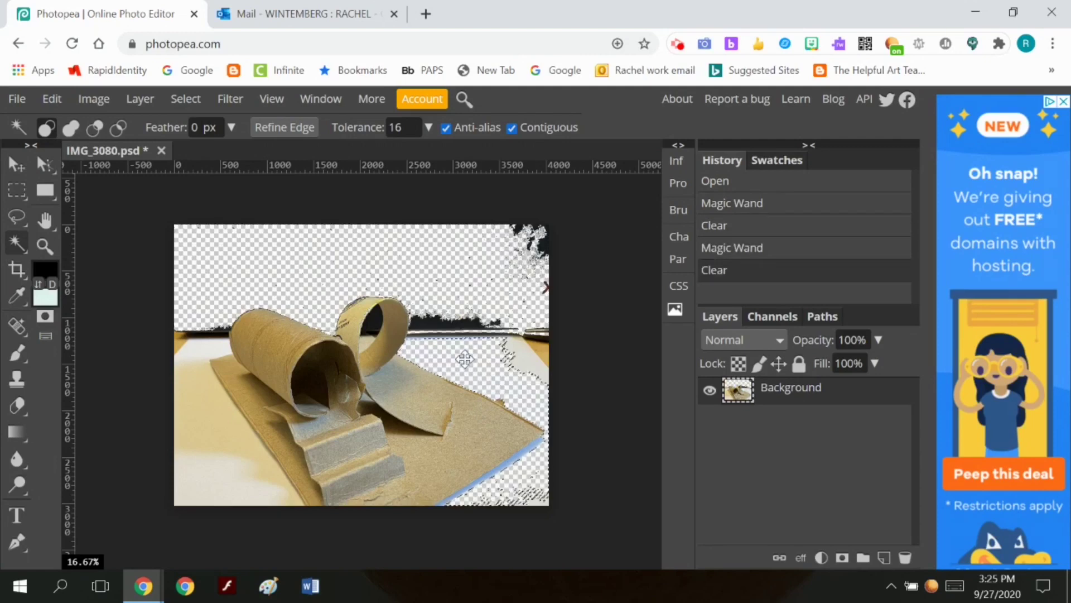
left_click(230, 464)
key("Delete")
left_click(199, 354)
key("Delete")
left_click(188, 337)
key("Delete")
left_click(241, 491)
key("Delete")
Delete the dark area beside the ring and make the hole inside it transparent.
left_click(17, 404)
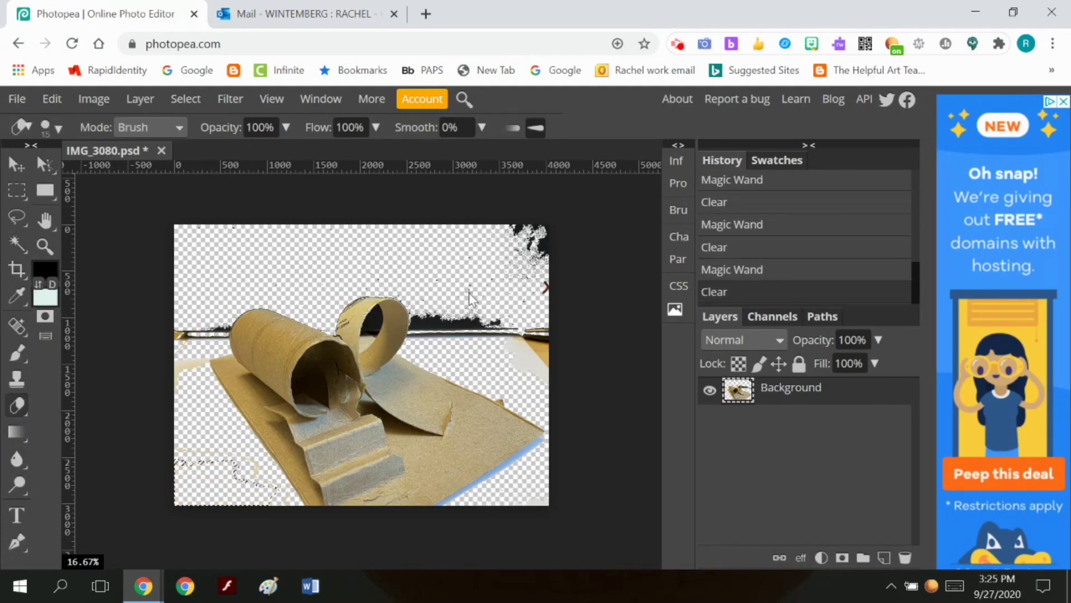
left_click(17, 243)
left_click(437, 323)
key("Delete")
left_click(371, 326)
key("Delete")
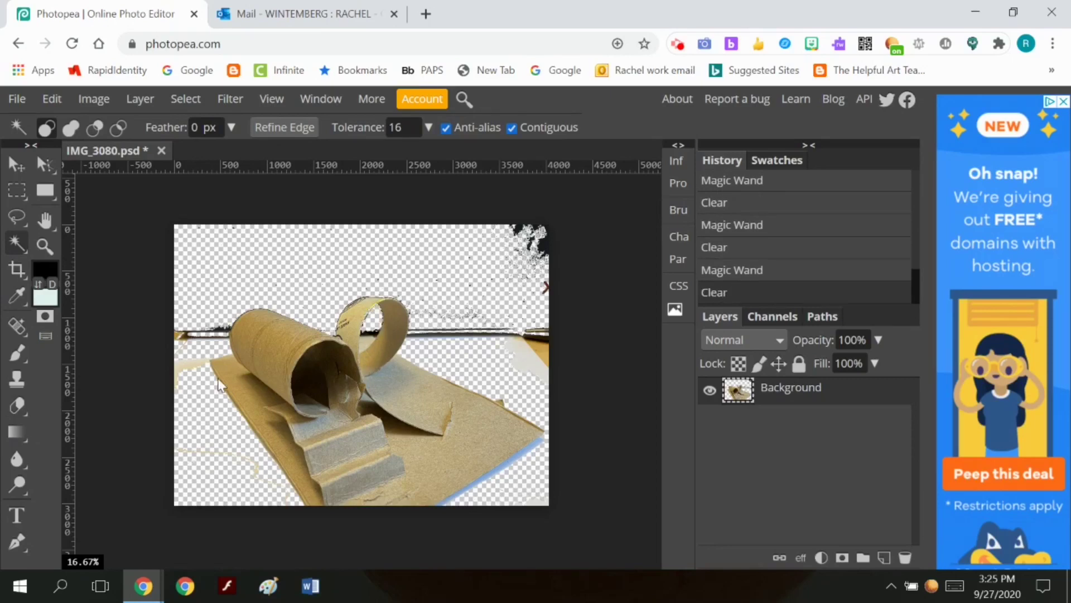
Set the Eraser to 390 px, erase top-right speckles, and deselect.
left_click(21, 409)
left_click(54, 127)
left_click_drag(96, 175, 177, 175)
left_click(539, 246)
left_click(530, 241)
left_click(185, 98)
left_click(208, 149)
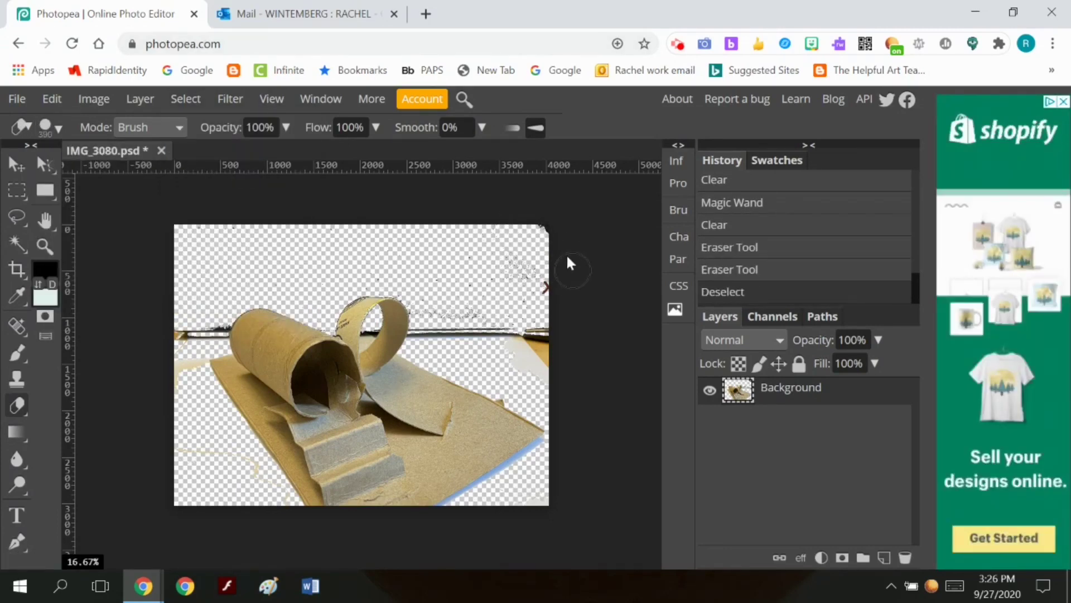
Erase the dark lines, beige smear and small specks around the sculpture's edges.
mouse_move(509, 321)
left_mouse_down()
mouse_move(551, 345)
mouse_move(510, 329)
mouse_move(549, 394)
left_mouse_up()
mouse_move(429, 341)
left_mouse_down()
mouse_move(472, 340)
mouse_move(466, 292)
left_mouse_up()
left_click(455, 294)
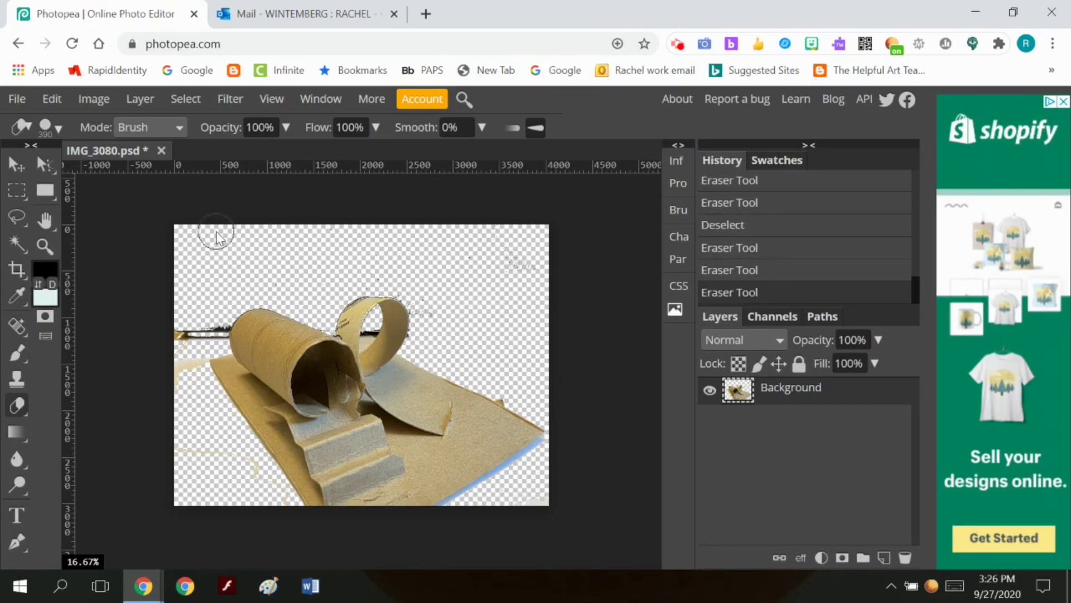
left_click(172, 349)
mouse_move(207, 341)
left_mouse_down()
mouse_move(186, 329)
mouse_move(216, 330)
left_mouse_up()
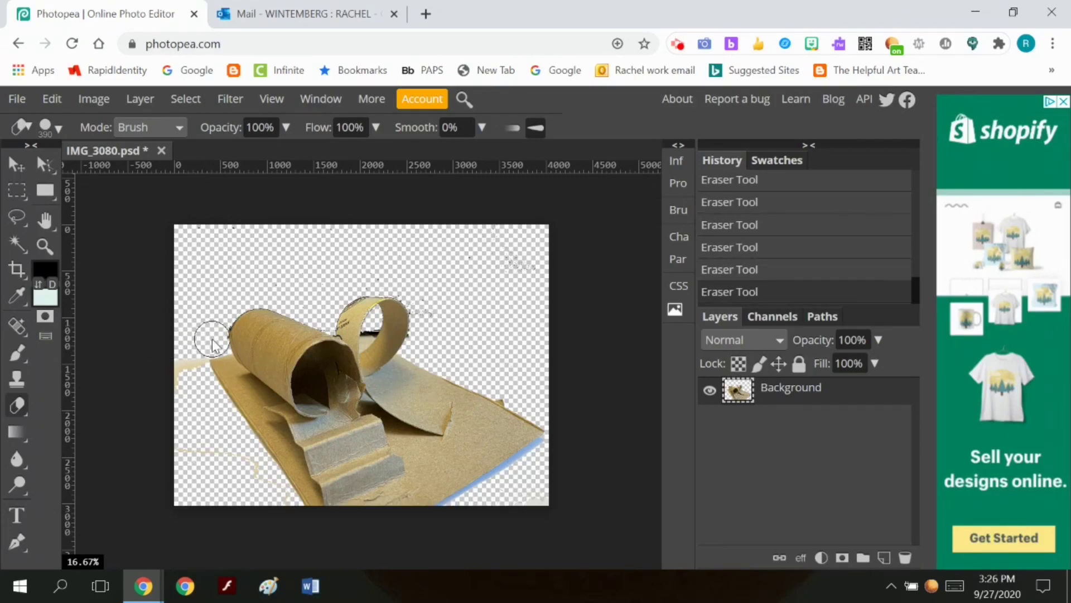
mouse_move(215, 334)
left_mouse_down()
mouse_move(185, 359)
mouse_move(174, 455)
left_mouse_up()
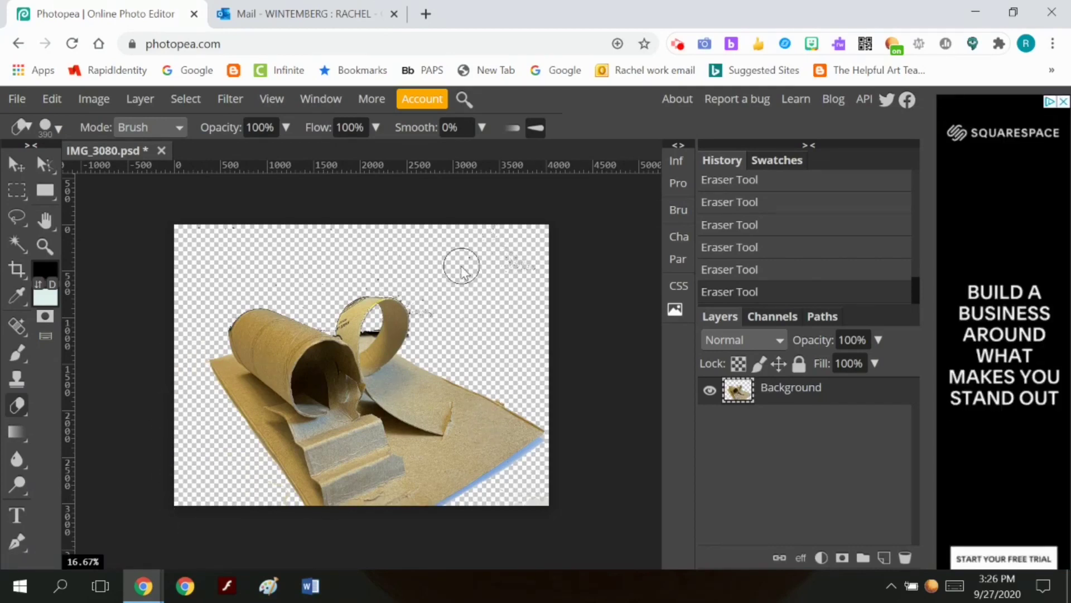
left_click_drag(414, 290, 454, 333)
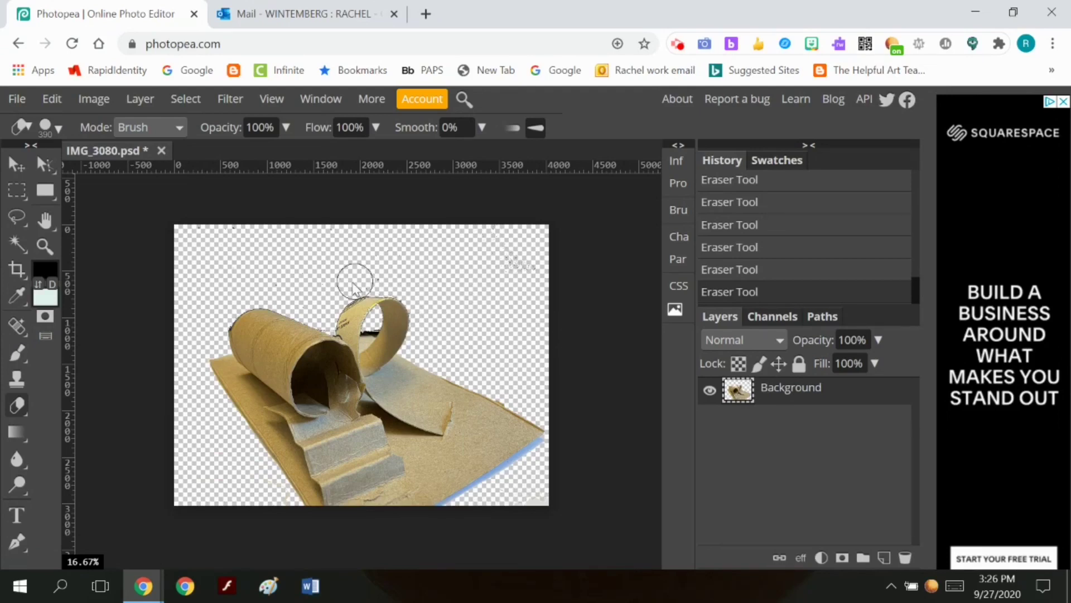
left_click(139, 99)
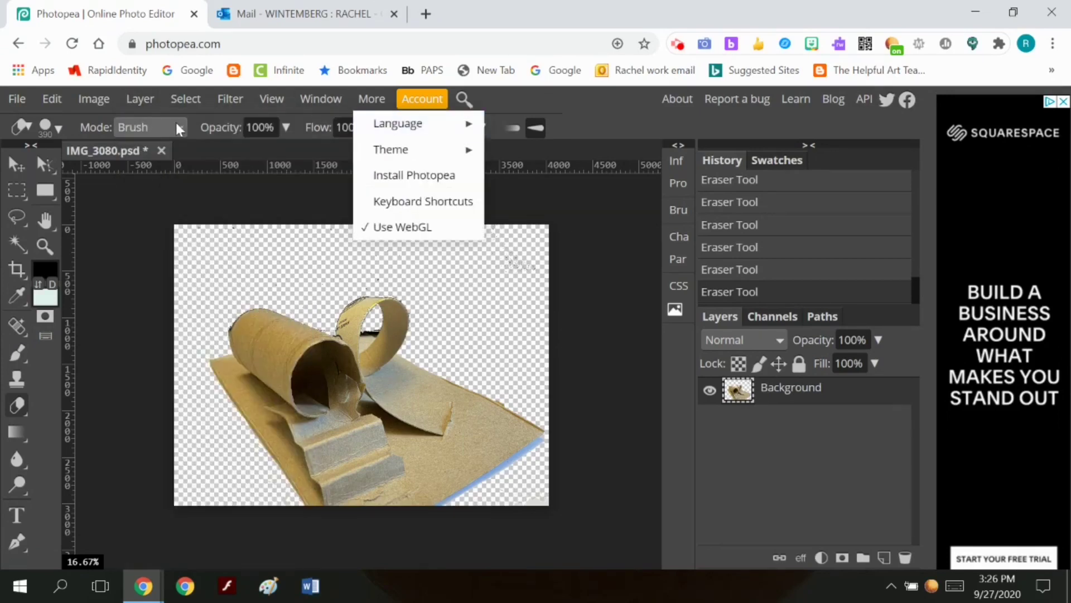
Add a new layer beneath the sculpture and fill it with black.
mouse_move(212, 123)
left_click(360, 123)
left_click_drag(781, 387, 800, 444)
left_click(52, 99)
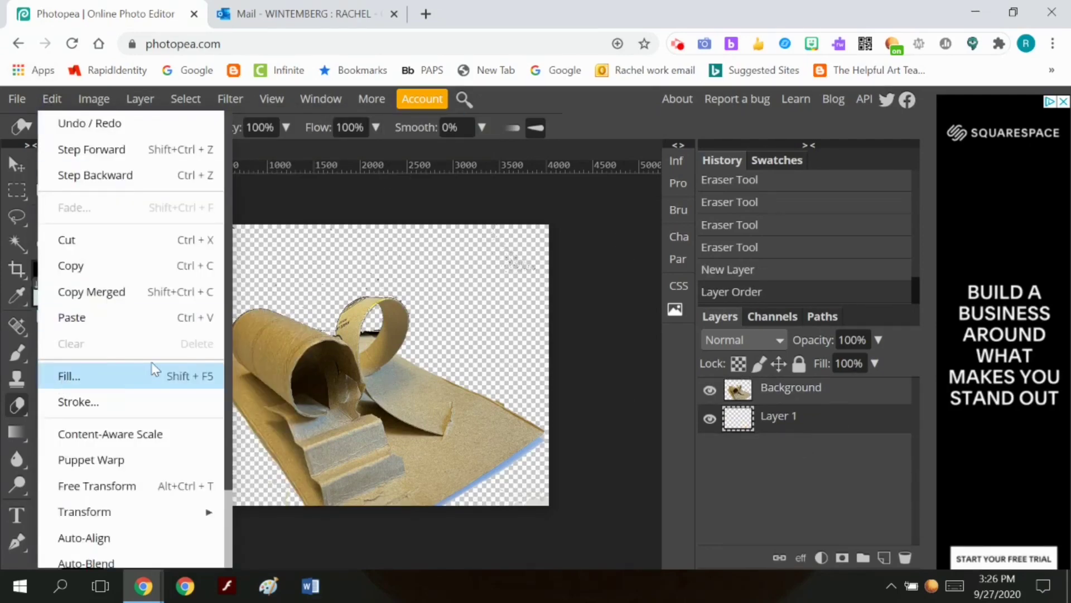
left_click(133, 378)
left_click(236, 266)
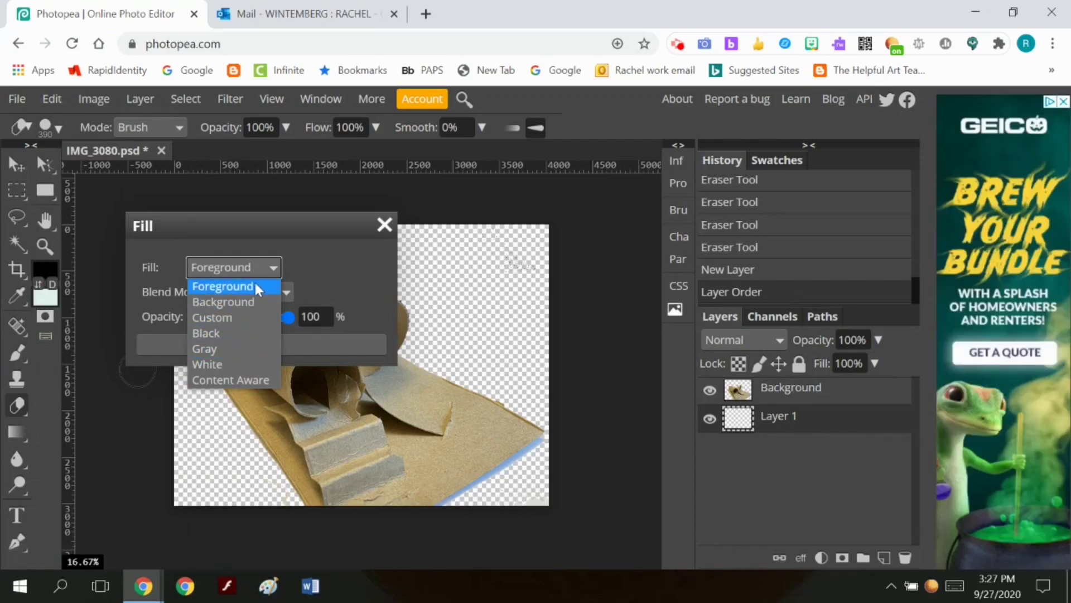
left_click(324, 271)
left_click(260, 272)
left_click(259, 333)
left_click(255, 344)
left_click(765, 397)
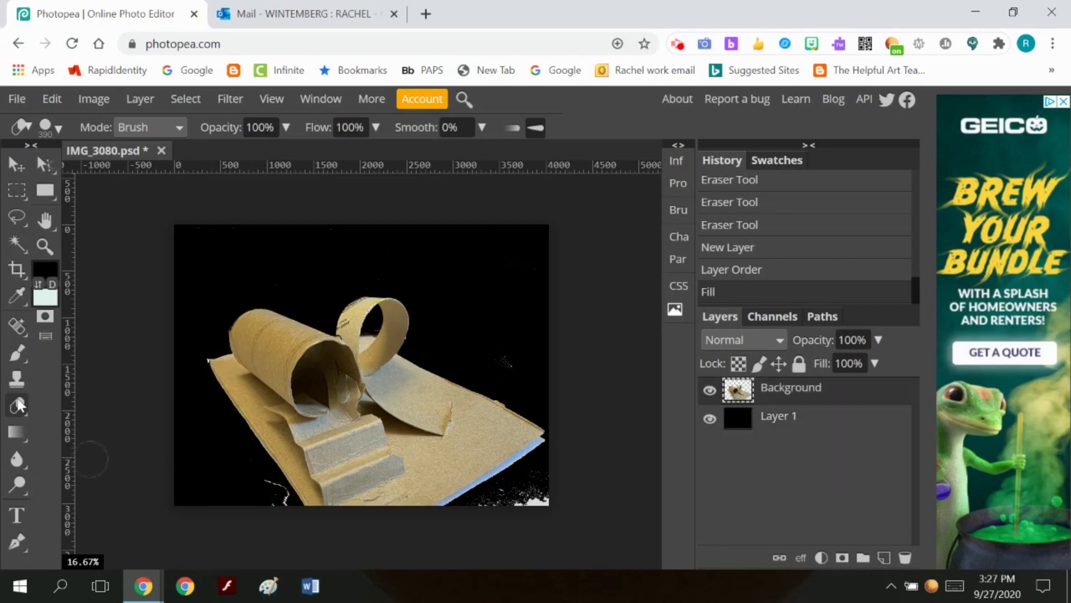
Erase the leftover light and bluish-white fringe along the sculpture's lower and right edges.
left_click(490, 504)
left_click(529, 365)
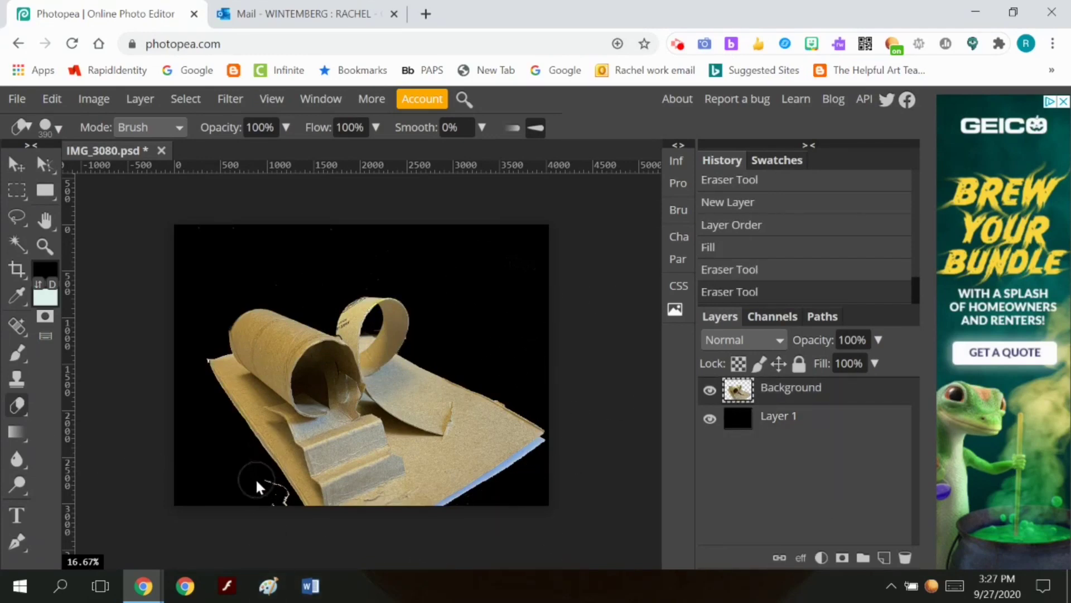
left_click(268, 495)
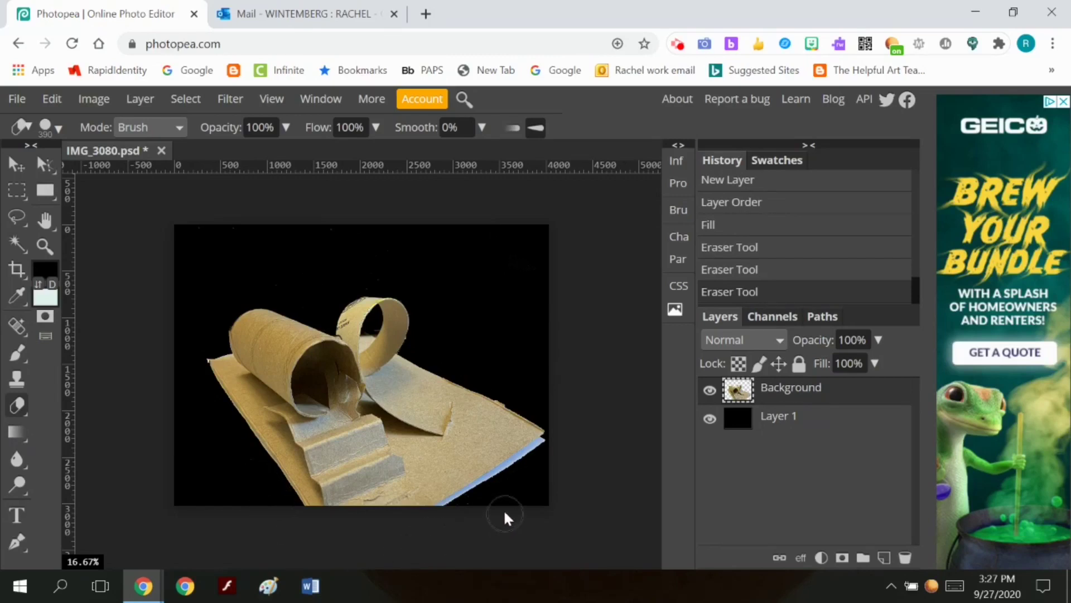
left_click(467, 514)
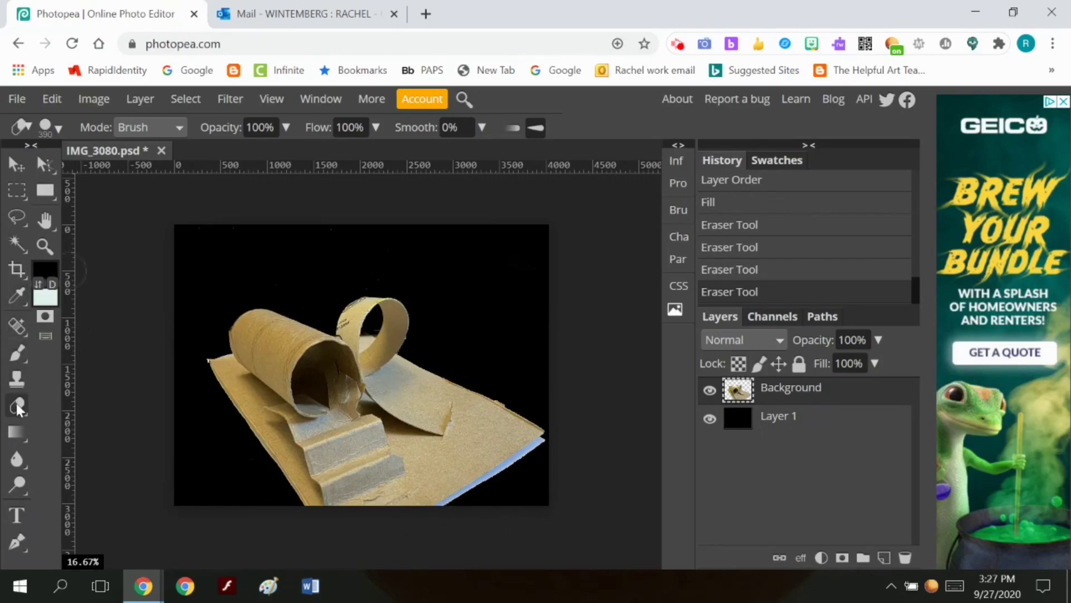
left_click(555, 447)
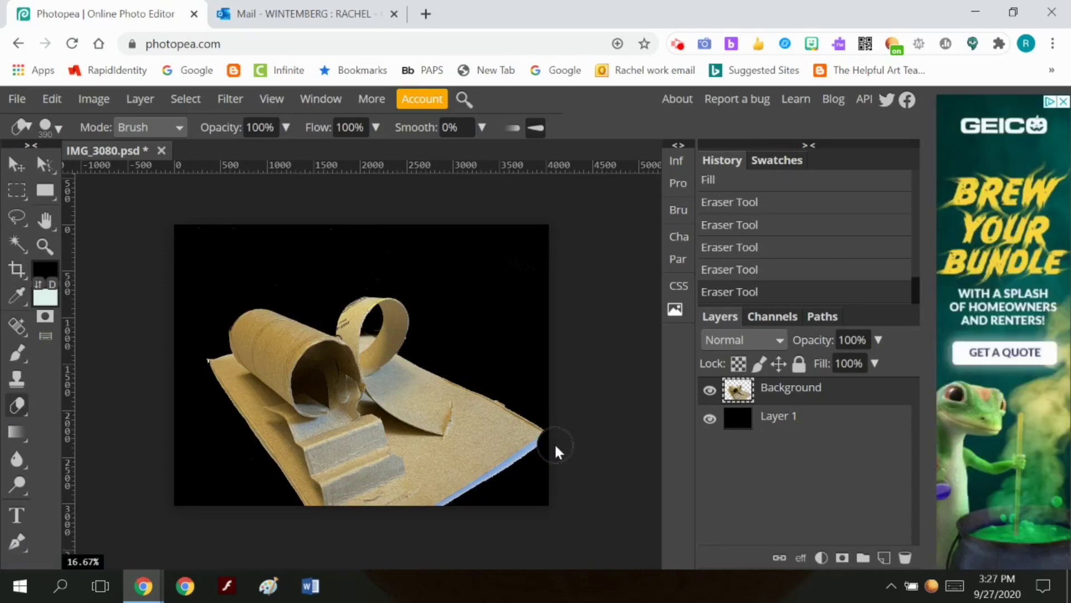
left_click(442, 516, "shift")
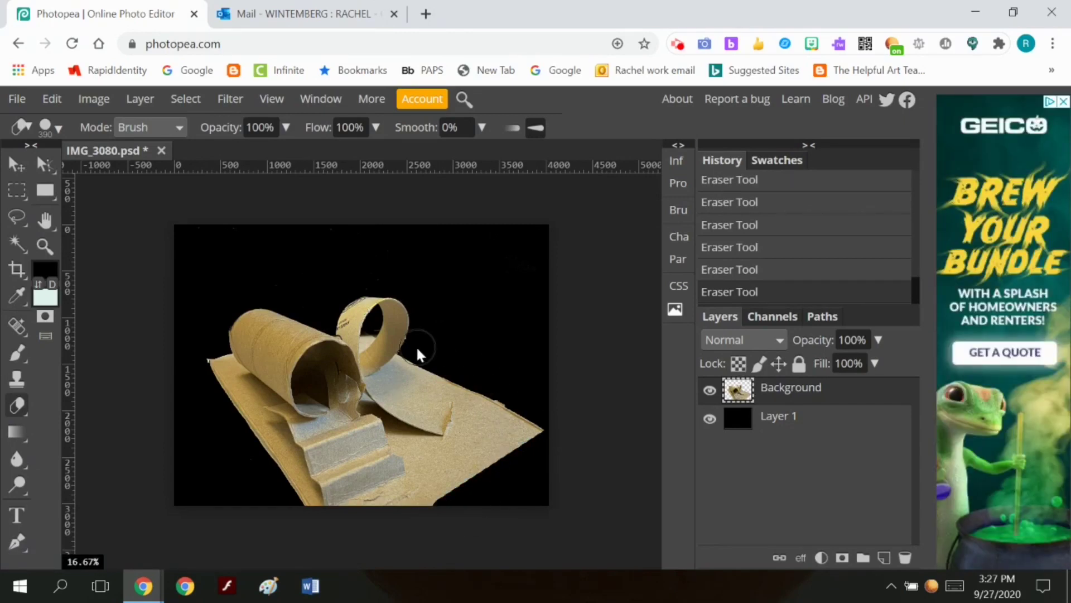
left_click(551, 414, "shift")
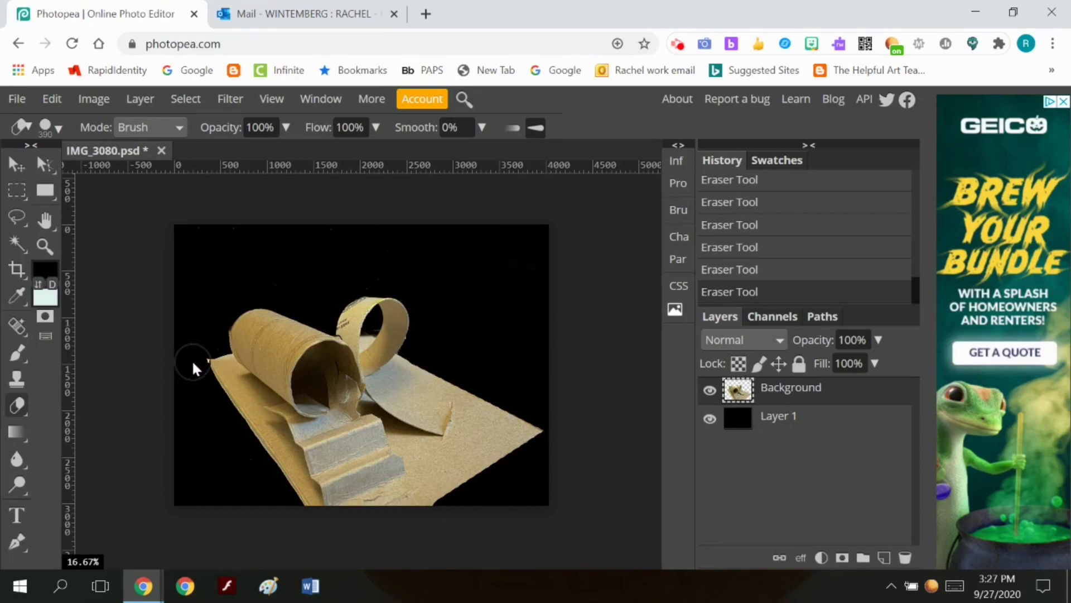
left_click(292, 516, "shift")
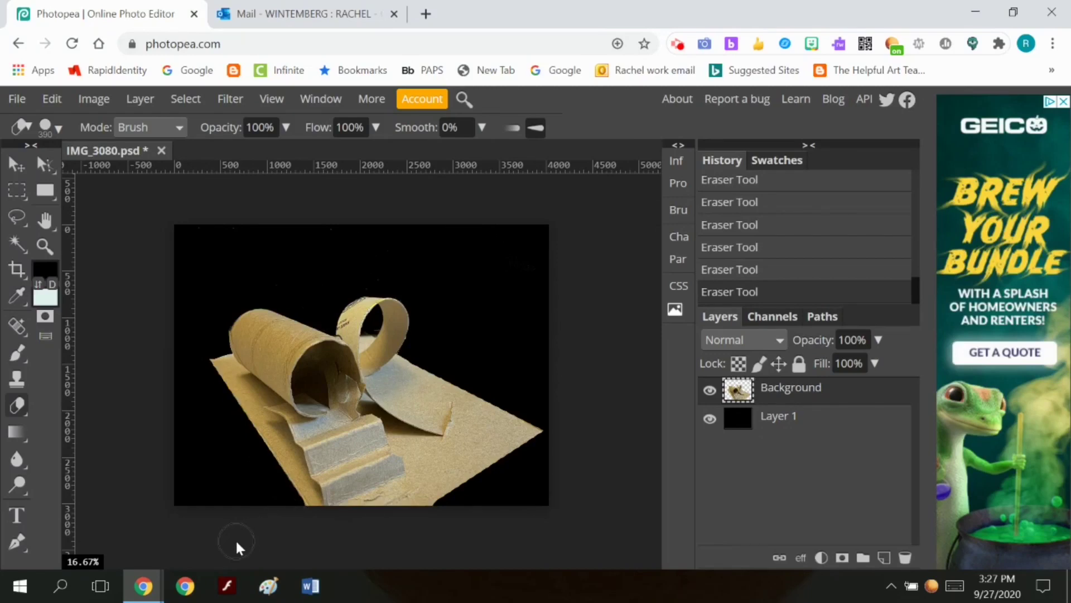
Set the Image Size to 5 inches tall at 300 DPI, giving 6.51 × 5.00 inches.
left_click(52, 99)
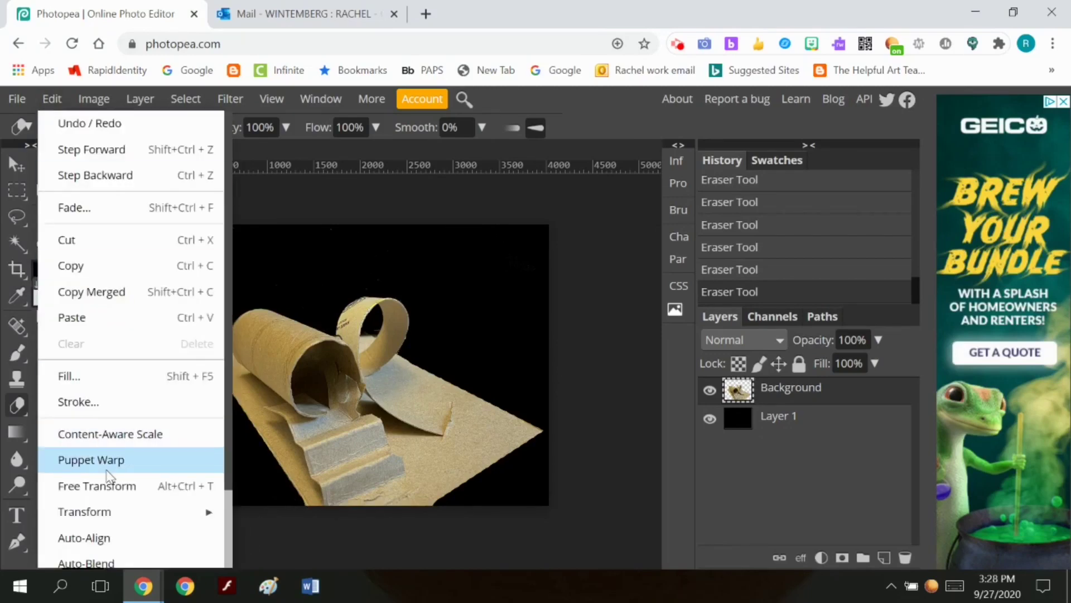
mouse_move(127, 511)
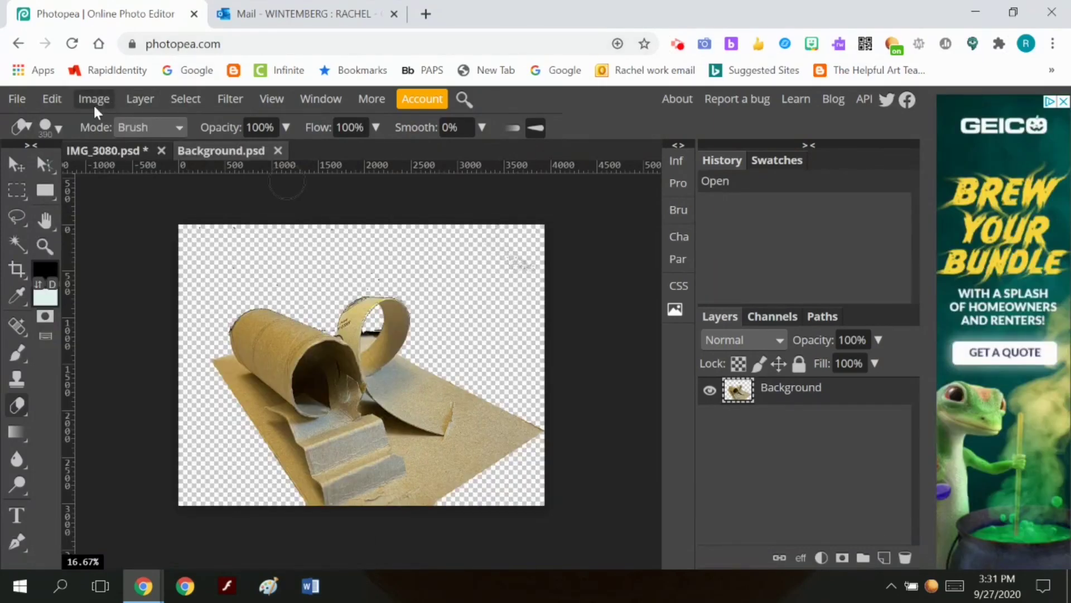
left_click(94, 100)
left_click(176, 291)
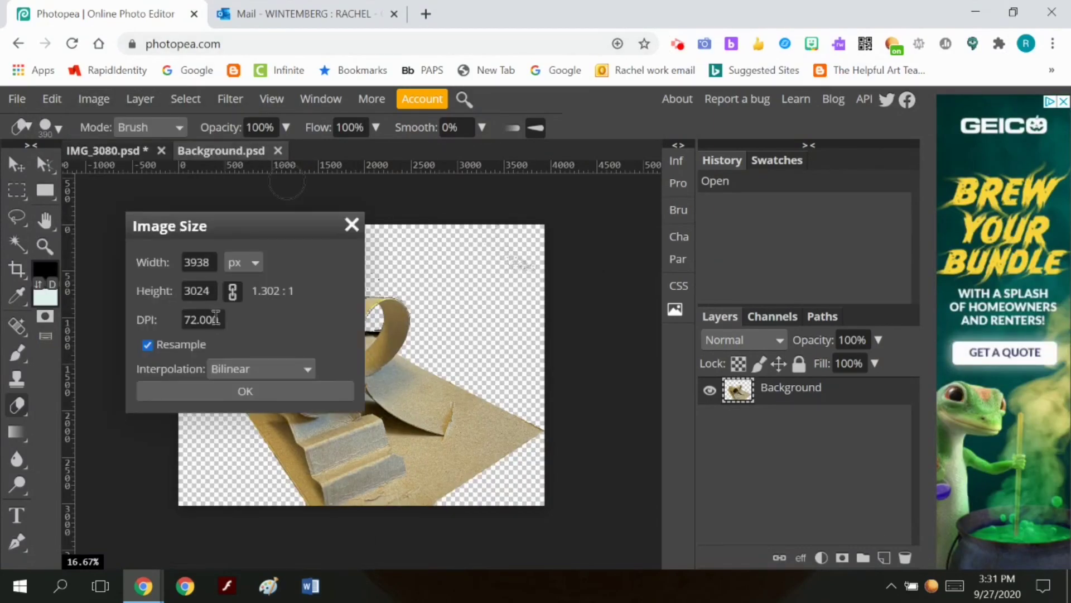
left_click(246, 262)
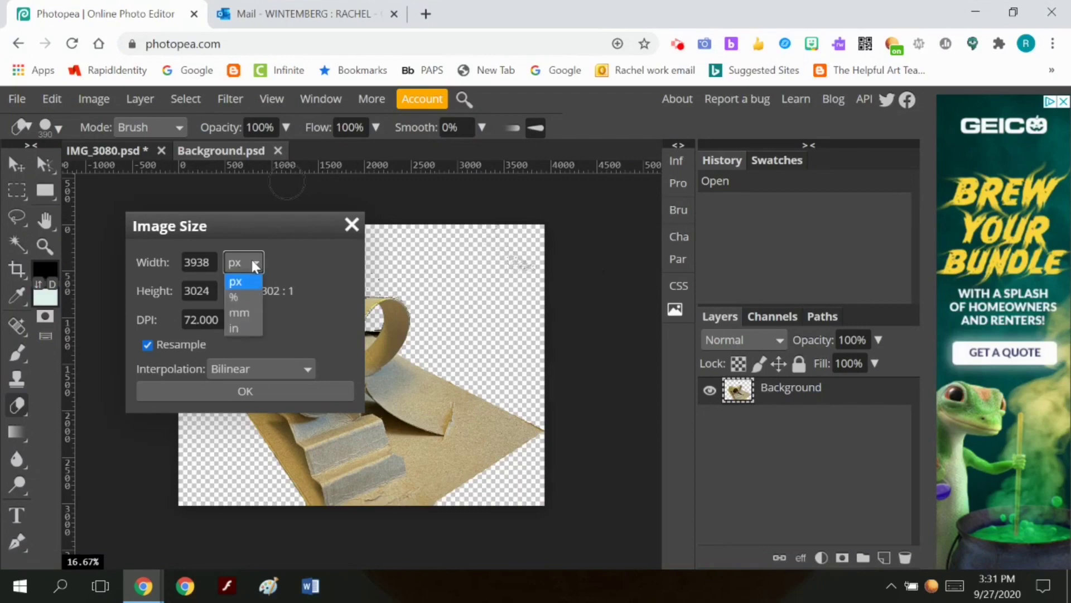
left_click(235, 325)
left_click(137, 291)
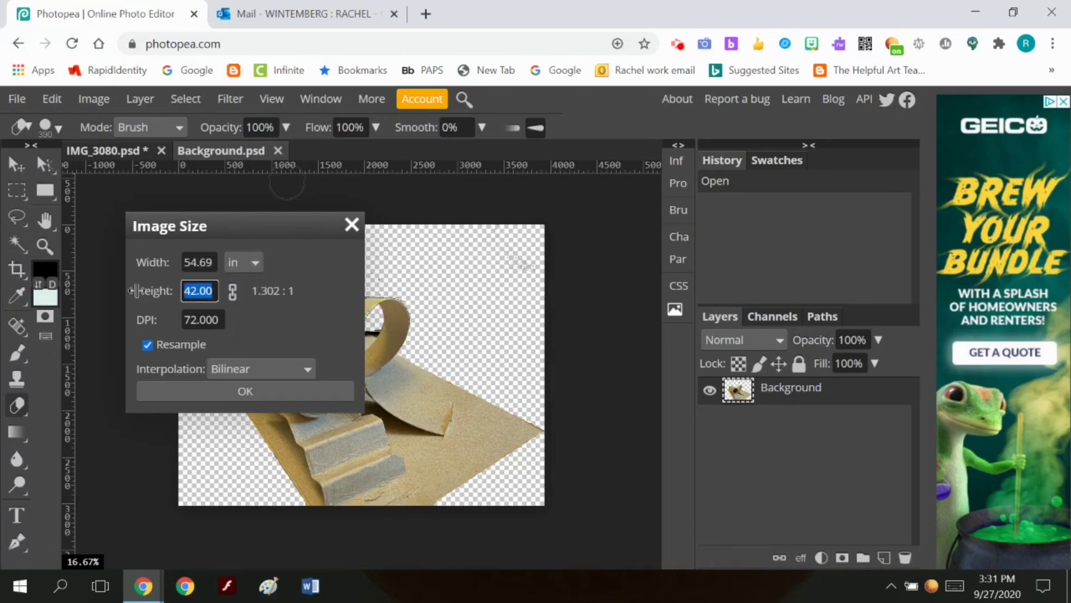
type("5")
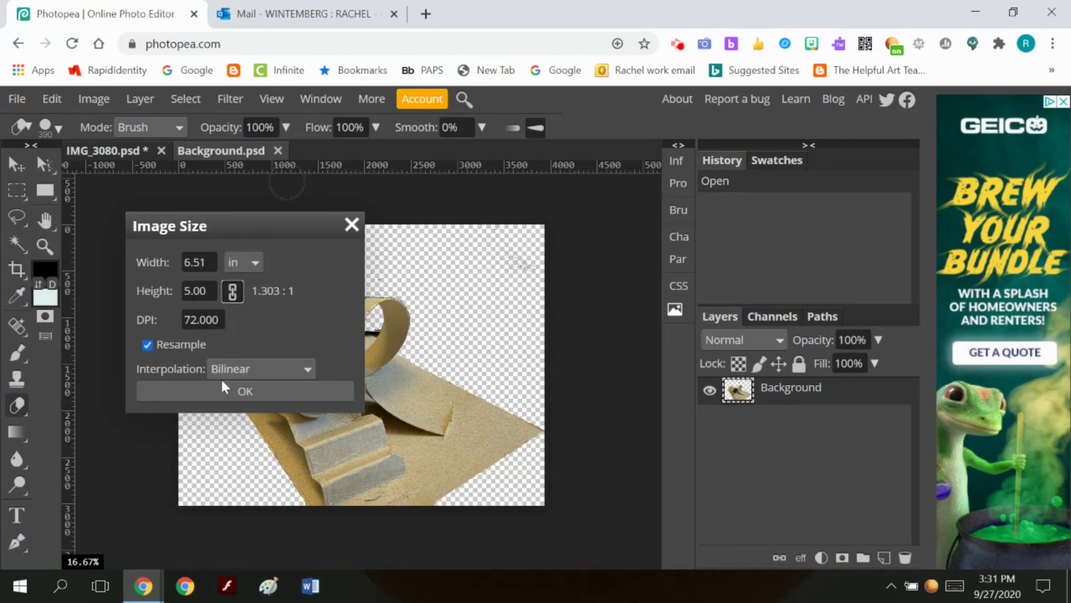
left_click(215, 319)
key("BackSpace")
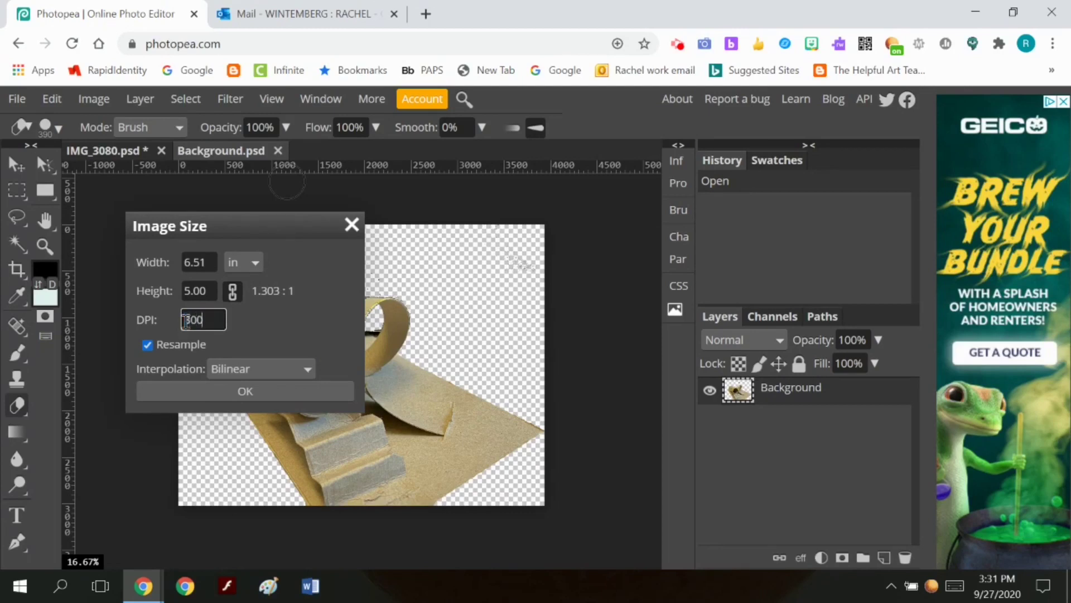
left_click(266, 391)
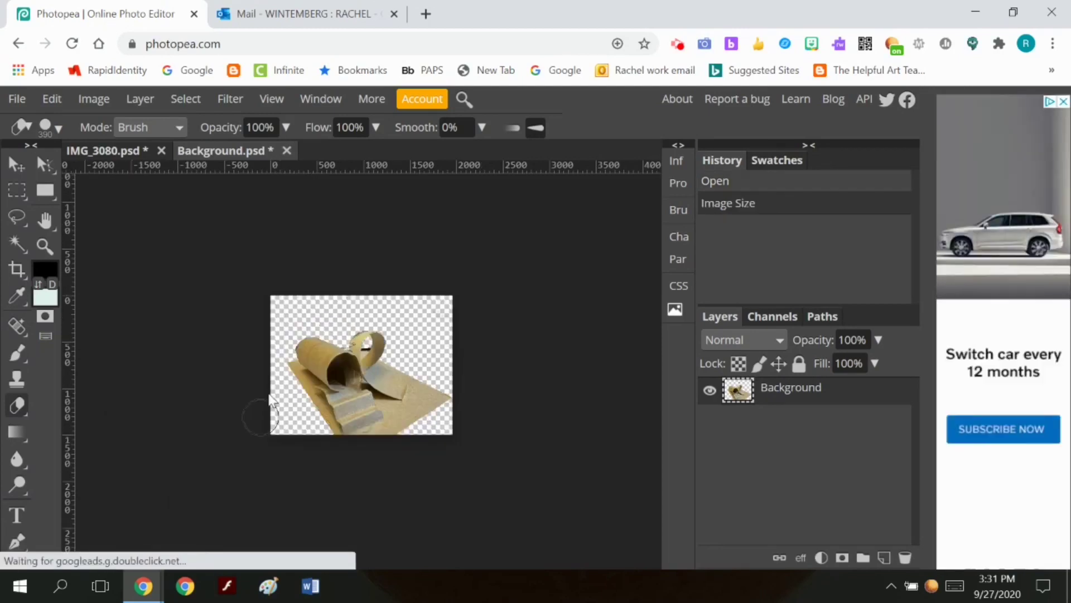
left_click(93, 99)
Browse the Edit and Image menus for transform options.
mouse_move(146, 318)
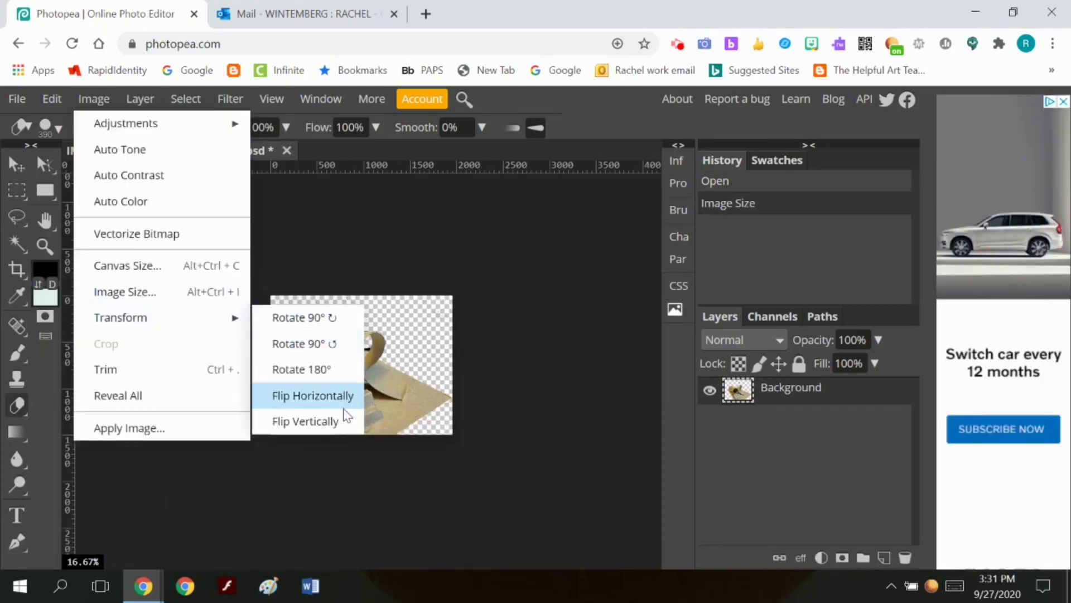
left_click(402, 201)
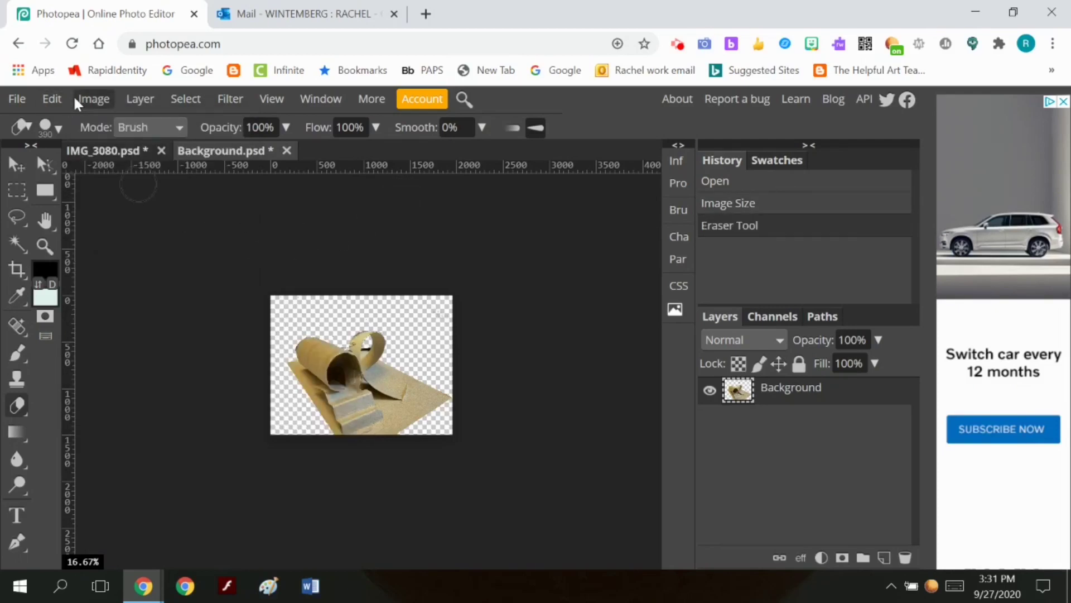
left_click(52, 99)
mouse_move(83, 511)
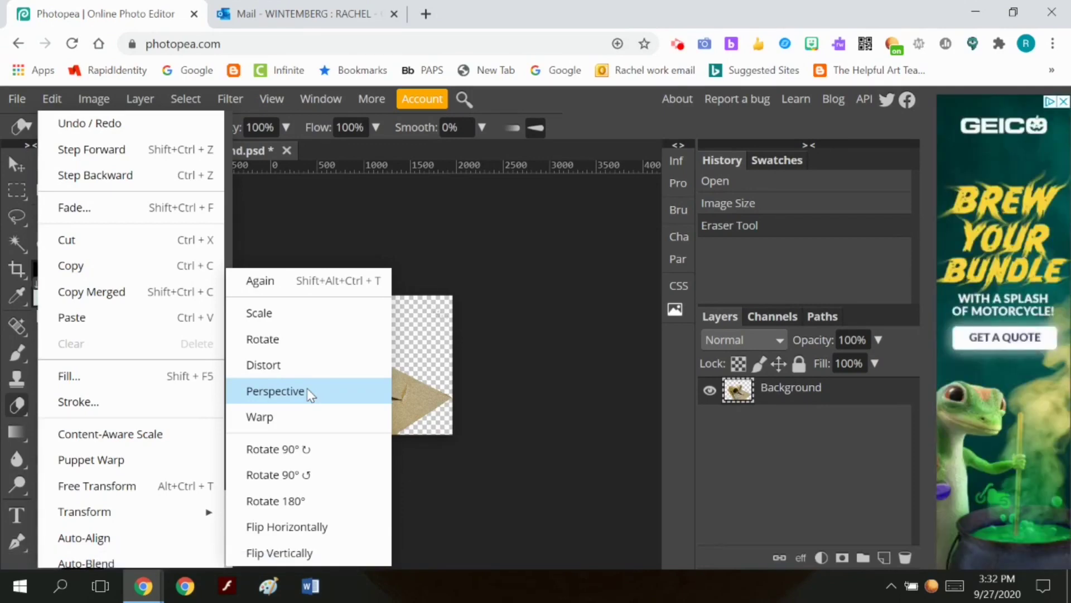
left_click(463, 252)
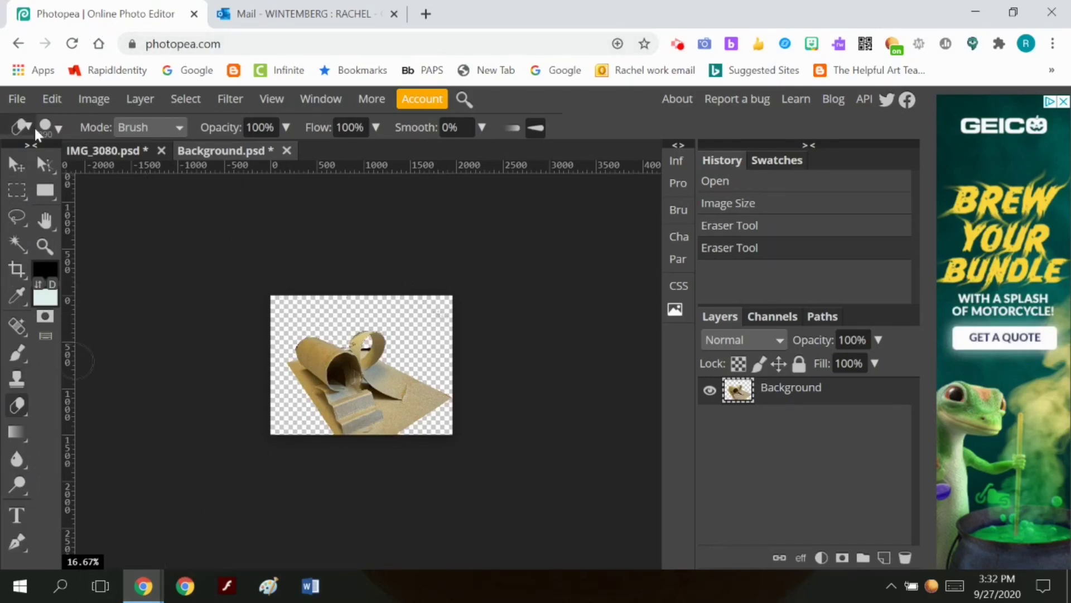
left_click(52, 98)
left_click(94, 101)
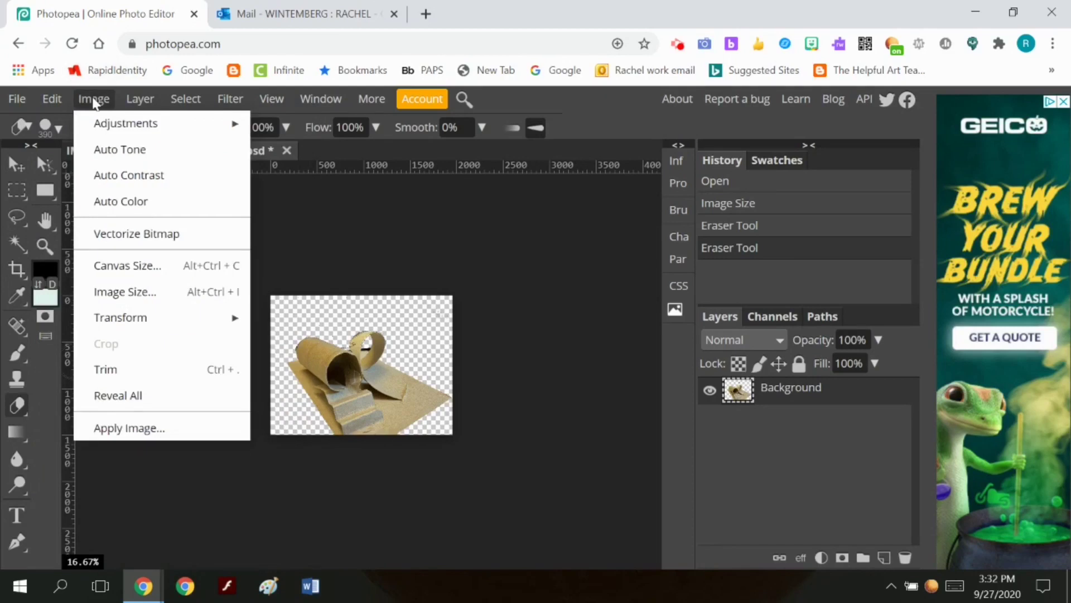
mouse_move(149, 329)
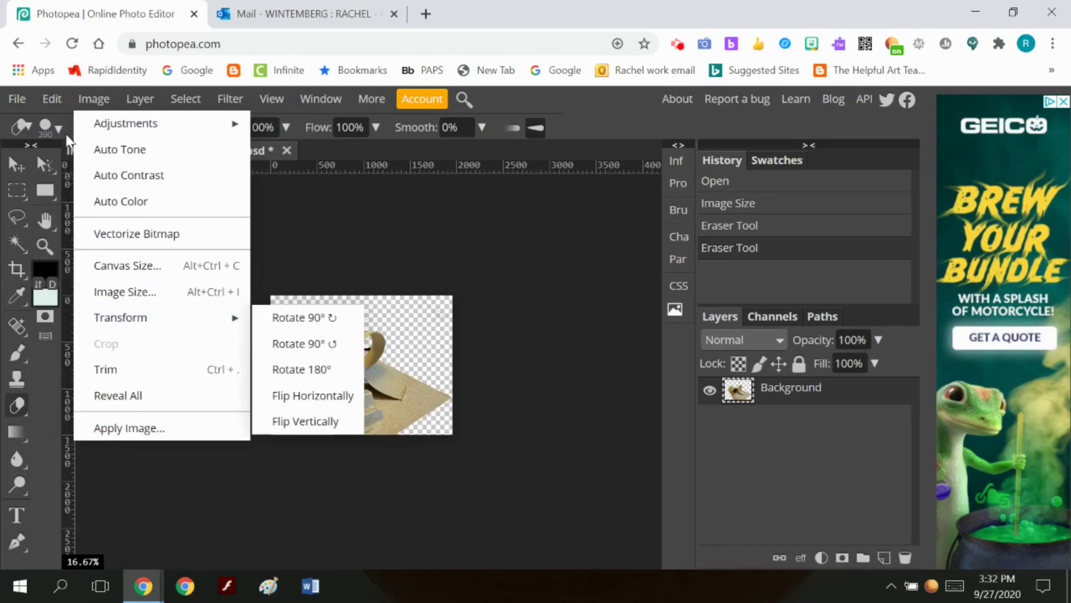
left_click(51, 98)
Start a Free Transform, then abandon it and revisit the Edit menu.
left_click(108, 486)
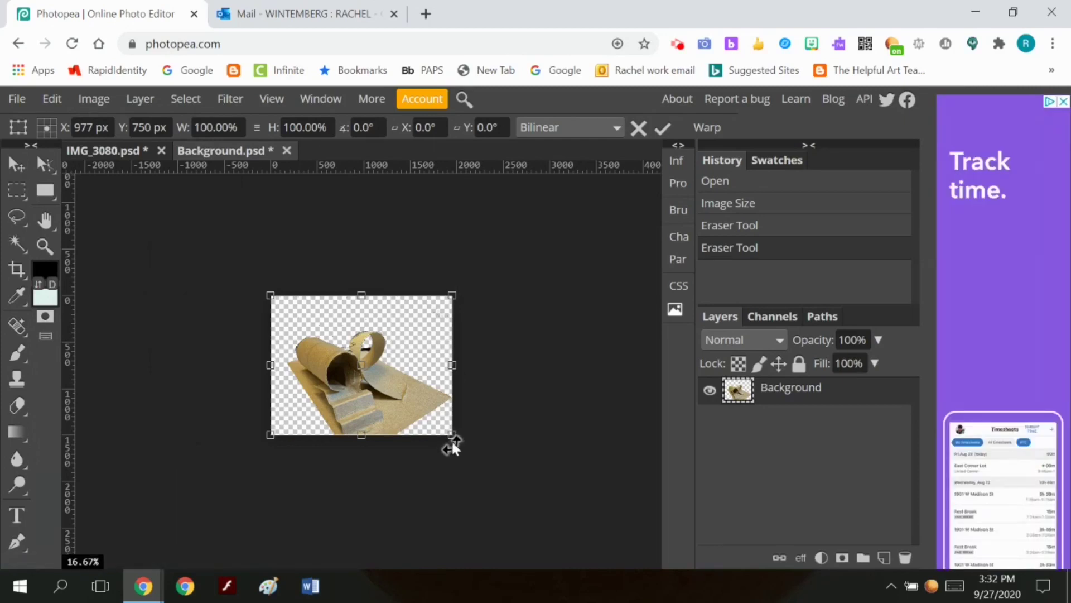
left_click(52, 99)
mouse_move(132, 514)
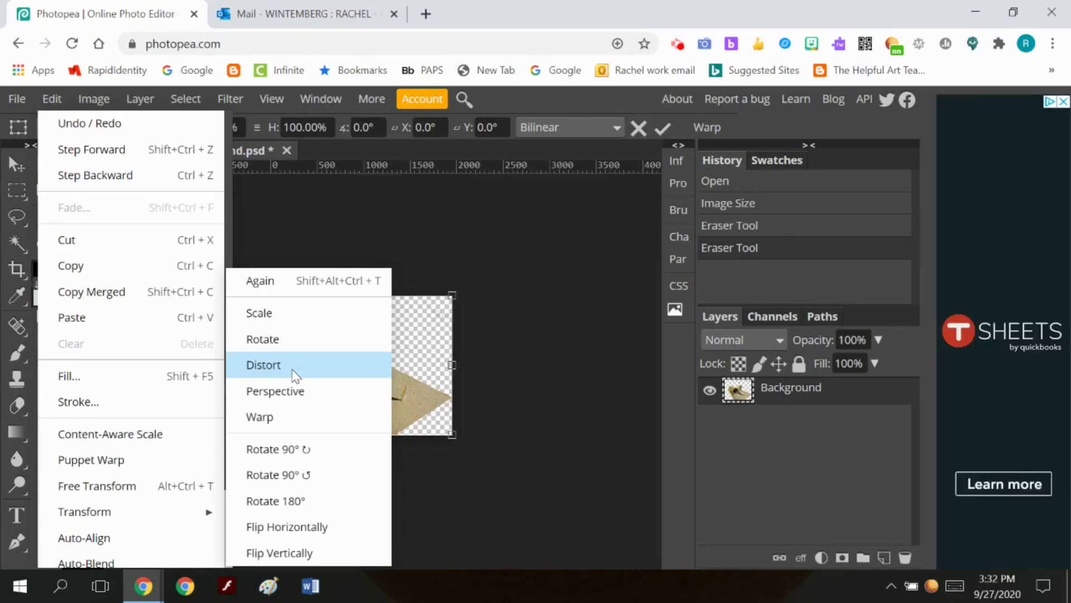
left_click(17, 406)
left_click(17, 406)
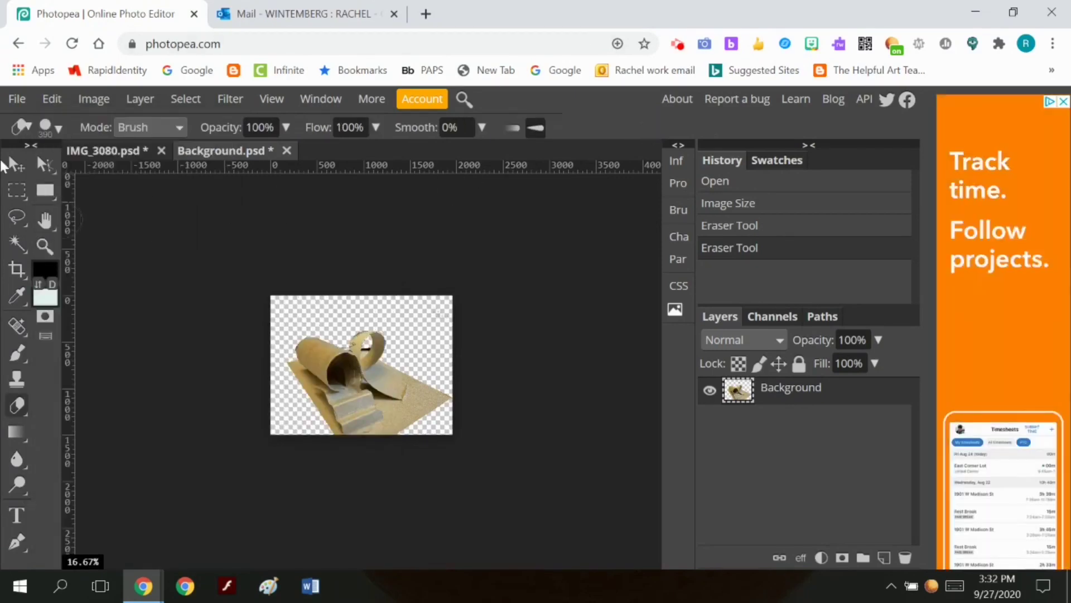
left_click(51, 98)
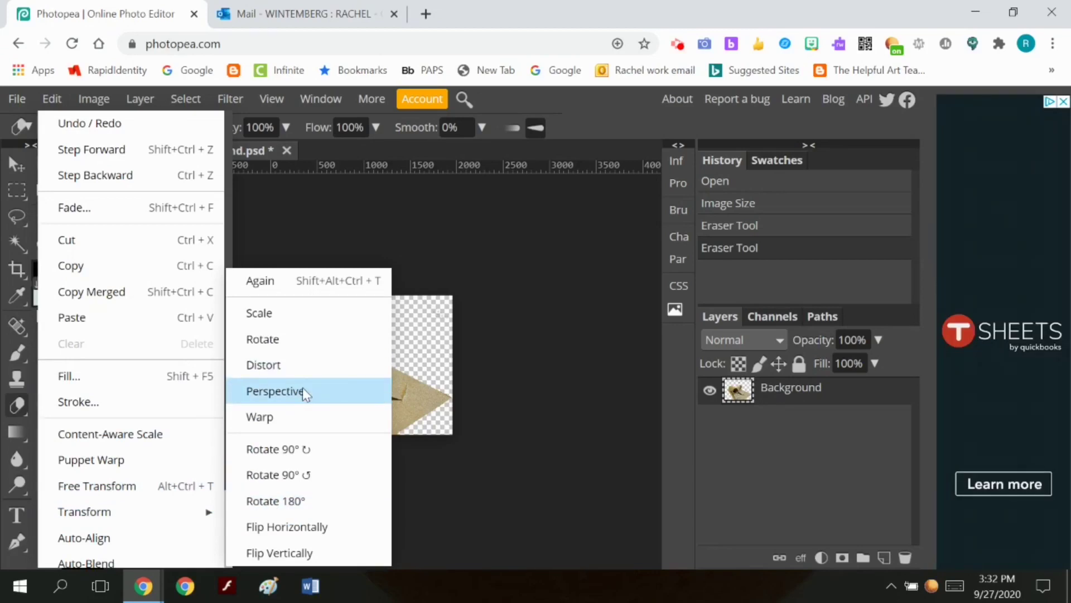
left_click(356, 219)
left_click(52, 98)
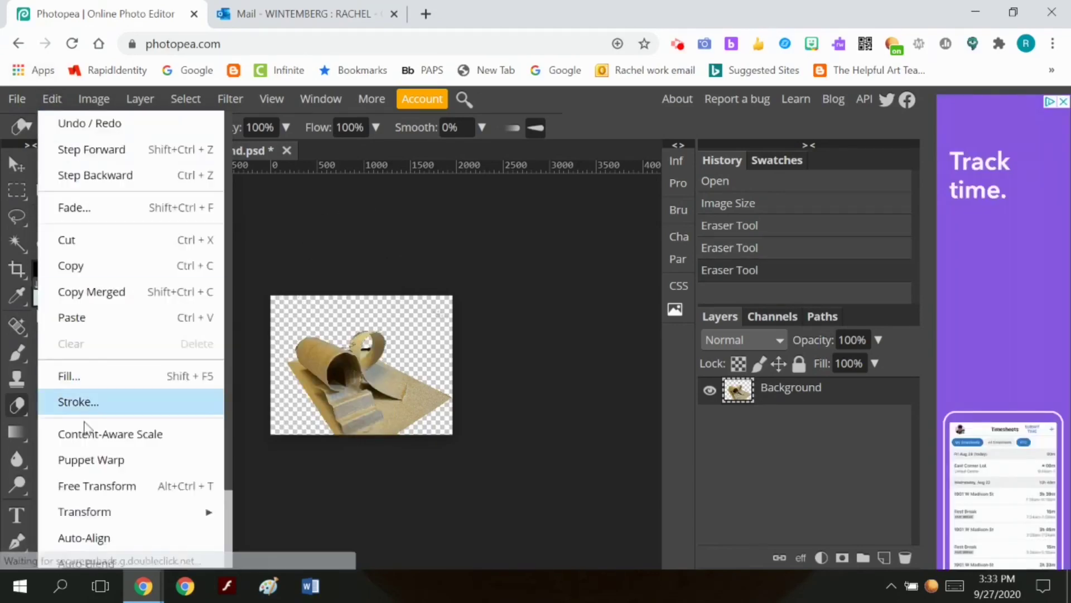
mouse_move(212, 508)
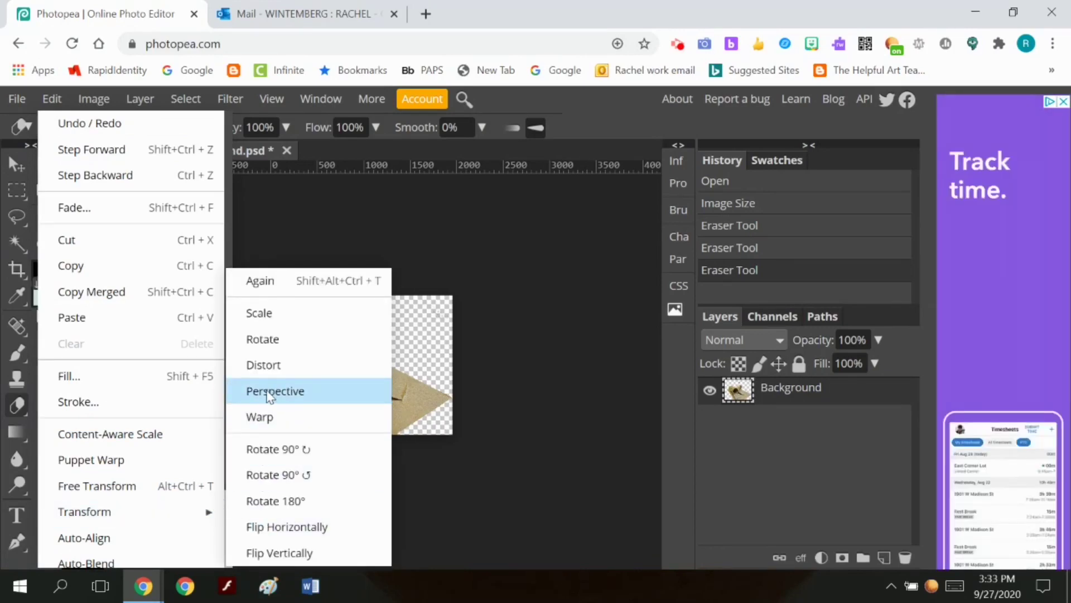
Trial-scale, stretch and rotate the sculpture to about -22.6°, then discard the transform.
left_click(159, 485)
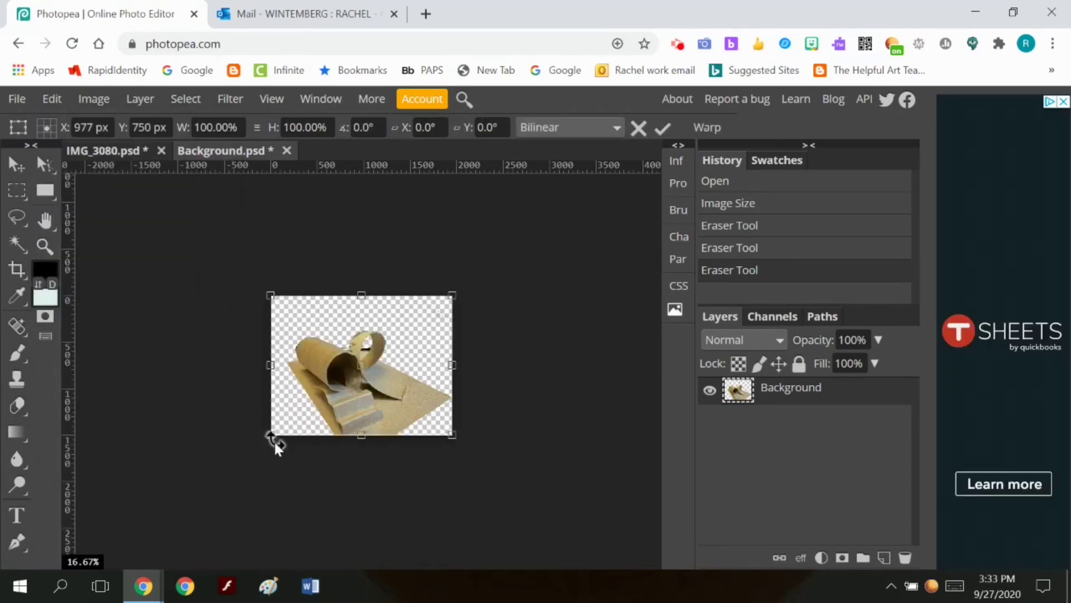
mouse_move(275, 436)
left_mouse_down()
mouse_move(271, 426)
mouse_move(255, 436)
left_mouse_up()
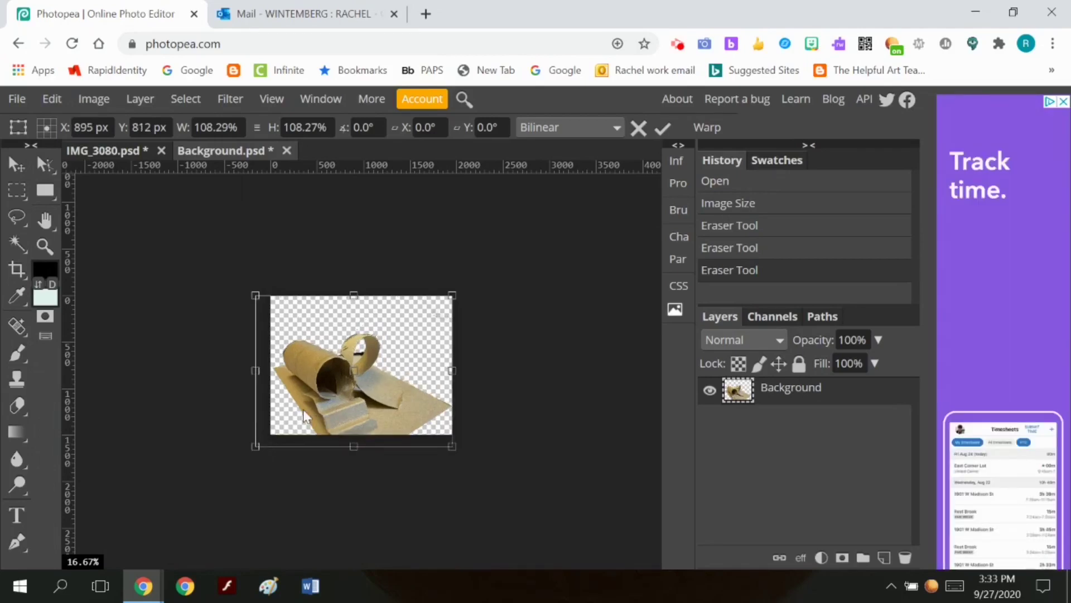
mouse_move(317, 377)
left_mouse_down()
mouse_move(319, 366)
mouse_move(312, 374)
left_mouse_up()
left_click_drag(451, 282, 436, 248)
left_click_drag(453, 434, 468, 388)
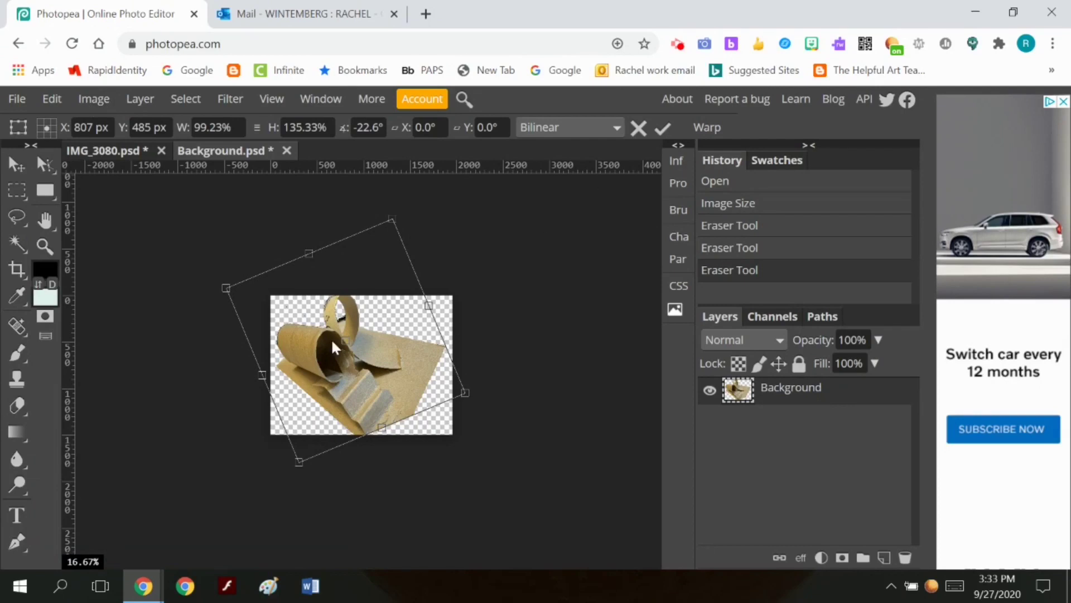
left_click(663, 128)
Set the Canvas Size height to 10 inches, leaving transparent space around the sculpture.
left_click(90, 101)
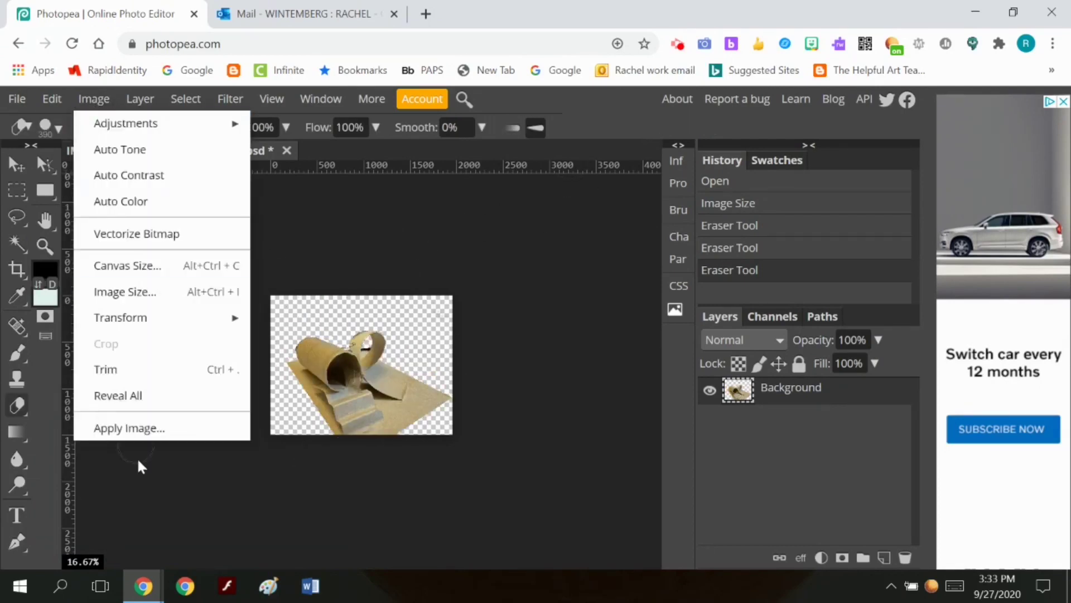
left_click(165, 266)
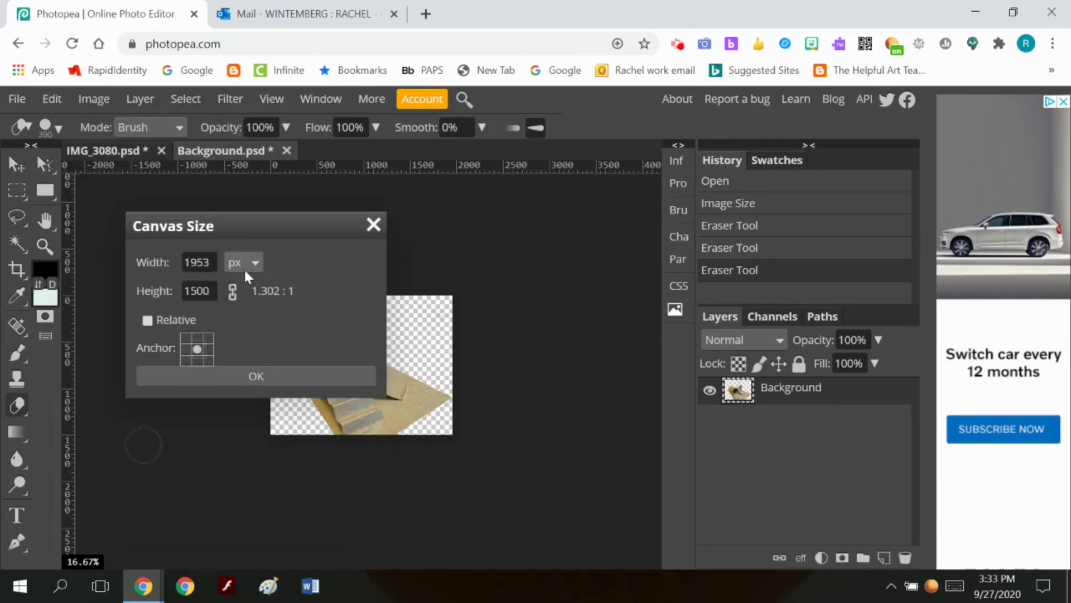
left_click(246, 263)
left_click(242, 328)
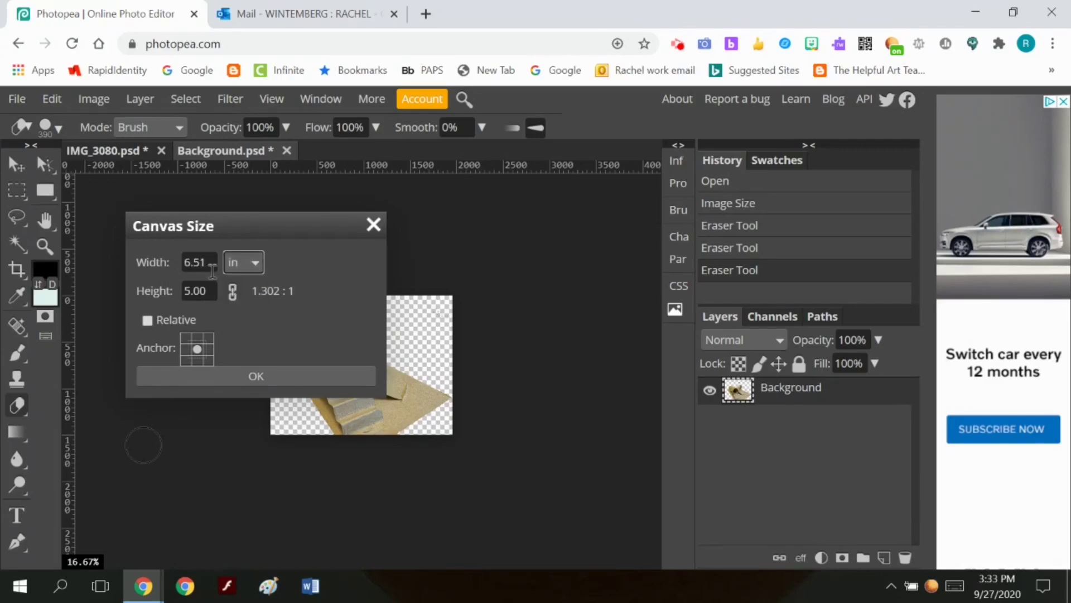
key("Tab")
type("10")
left_click(239, 375)
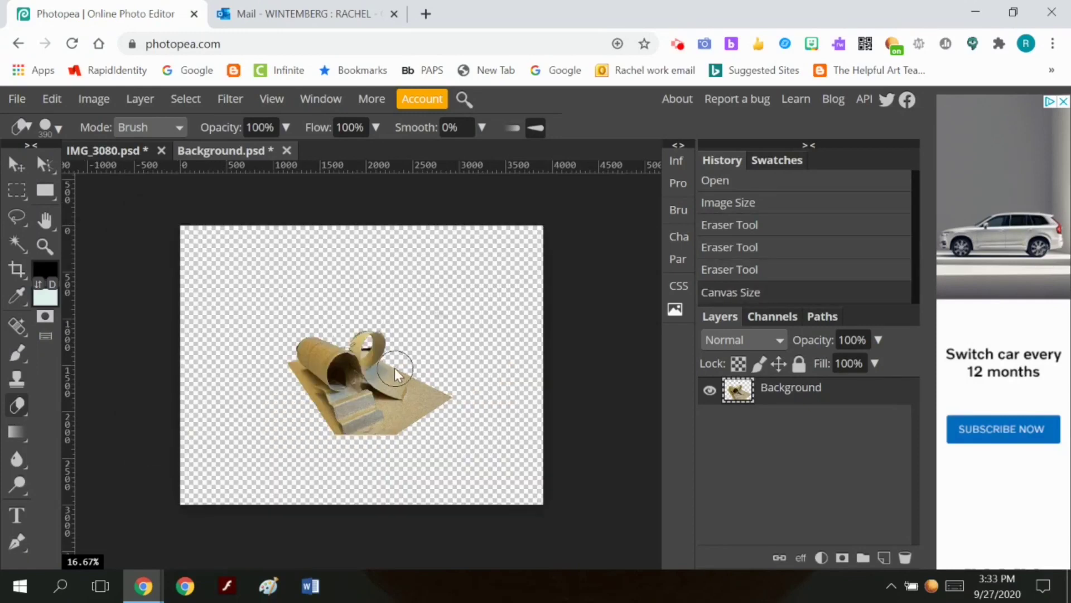
left_click(60, 98)
mouse_move(161, 513)
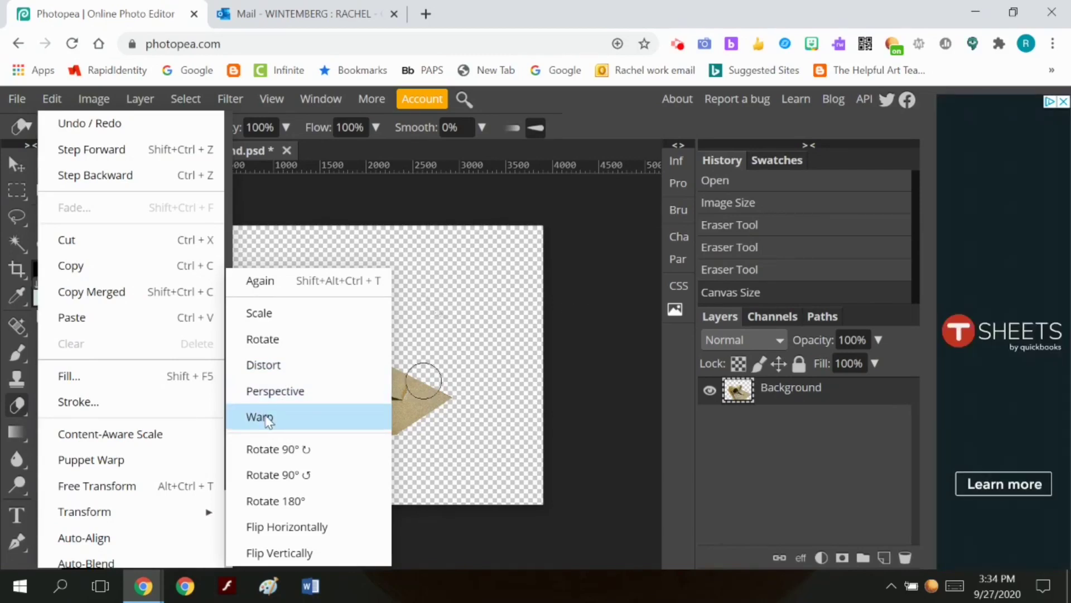
Rotate the sculpture about -25 degrees with Free Transform and commit.
left_click(98, 491)
left_click_drag(436, 282, 415, 291)
left_click(662, 128)
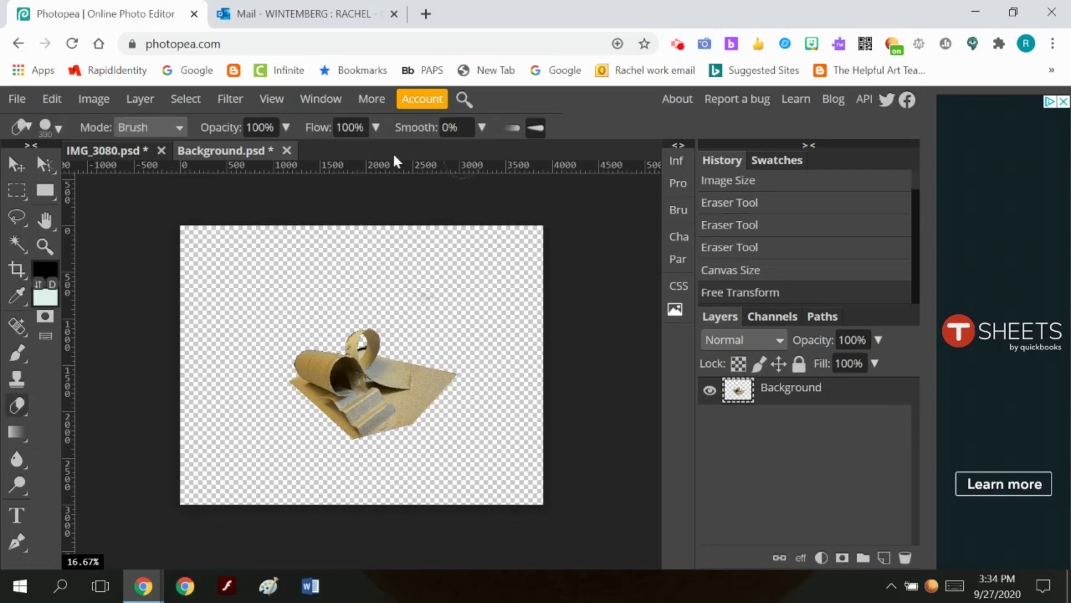
Widen the sculpture to about 146% and squash it to about 90% height.
left_click(58, 102)
left_click(97, 485)
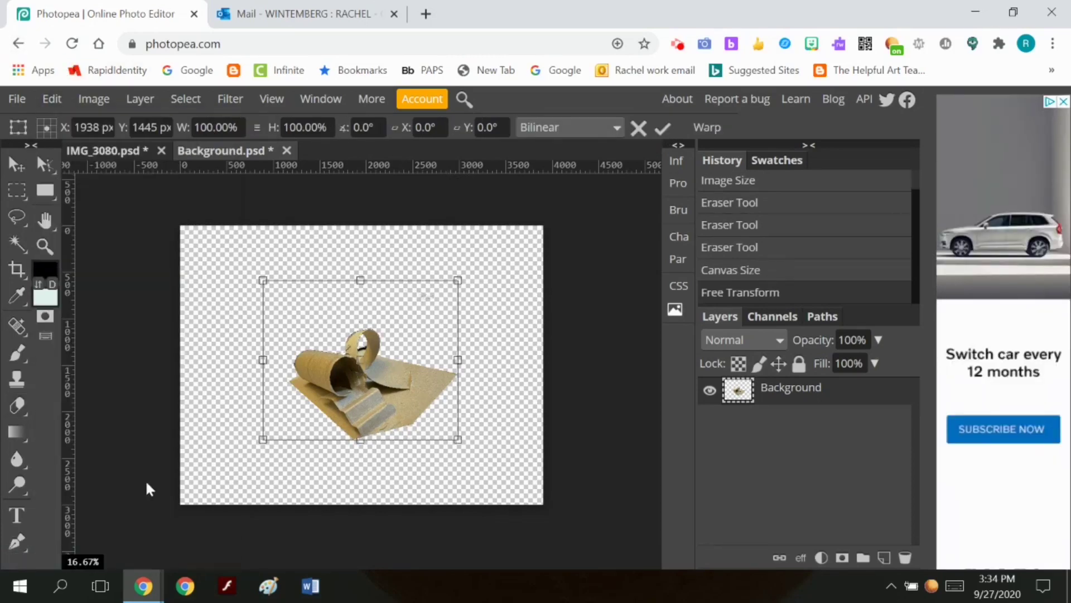
left_click_drag(459, 360, 513, 358)
left_click_drag(263, 360, 226, 360)
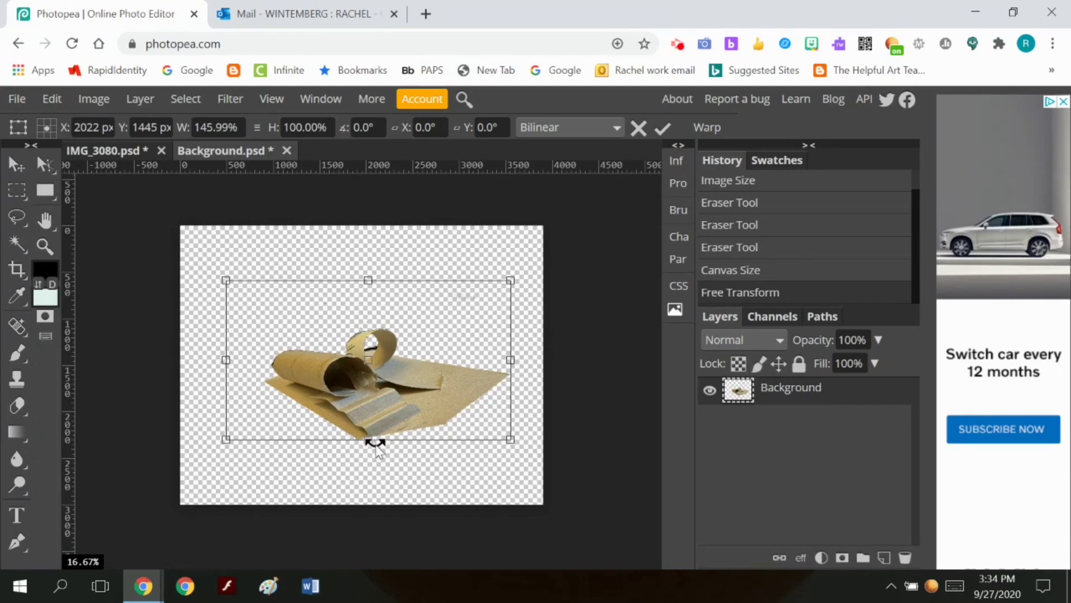
left_click_drag(369, 439, 368, 422)
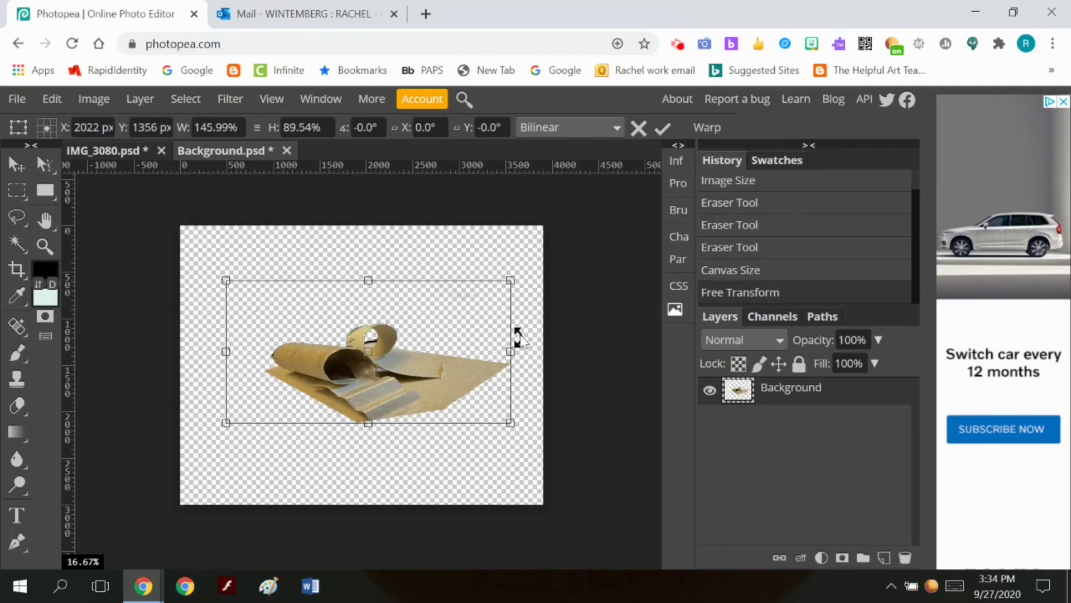
left_click(664, 128)
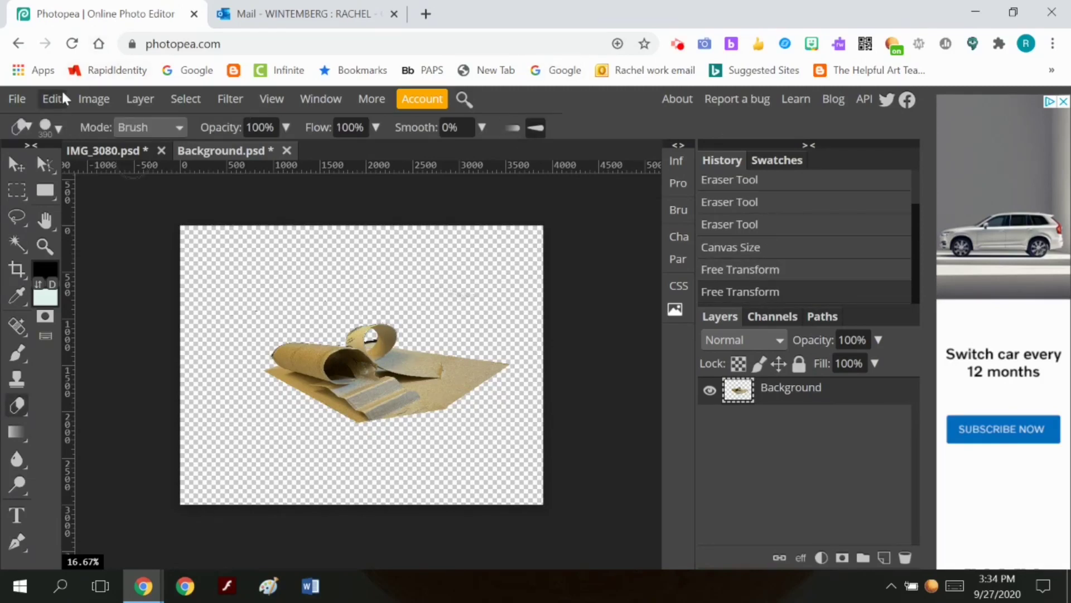
Tilt the sculpture about 5 degrees with another Free Transform.
left_click(46, 99)
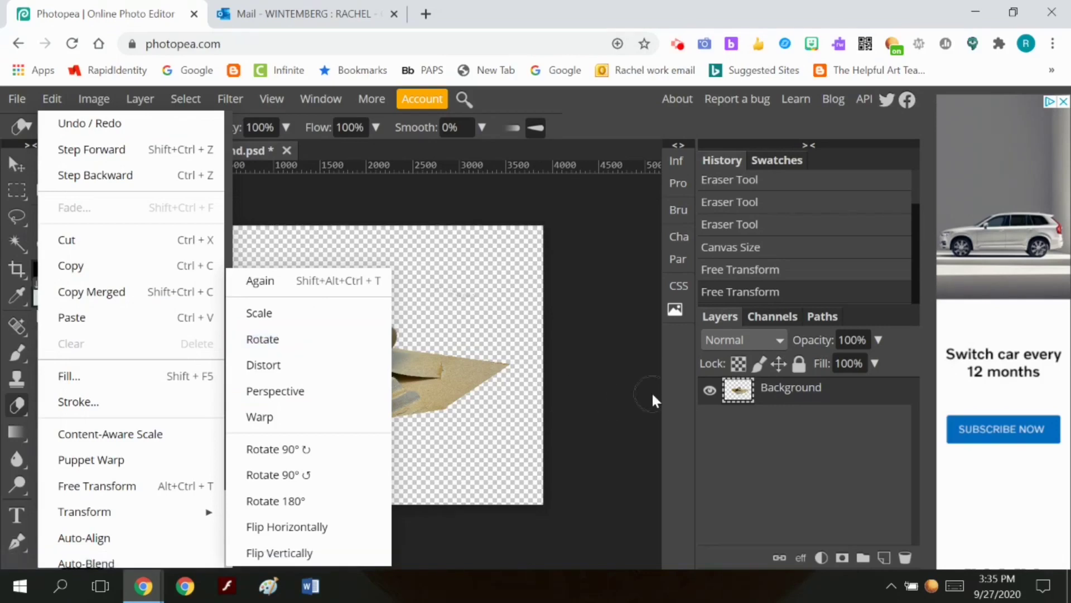
left_click(142, 484)
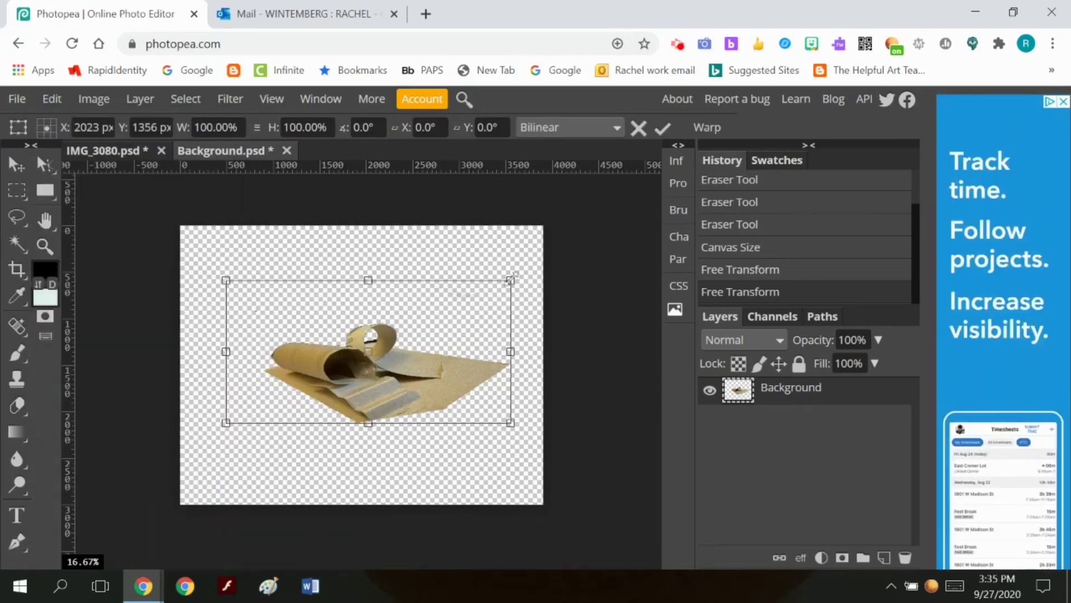
mouse_move(507, 268)
left_mouse_down()
mouse_move(520, 285)
mouse_move(516, 270)
left_mouse_up()
left_click(658, 130)
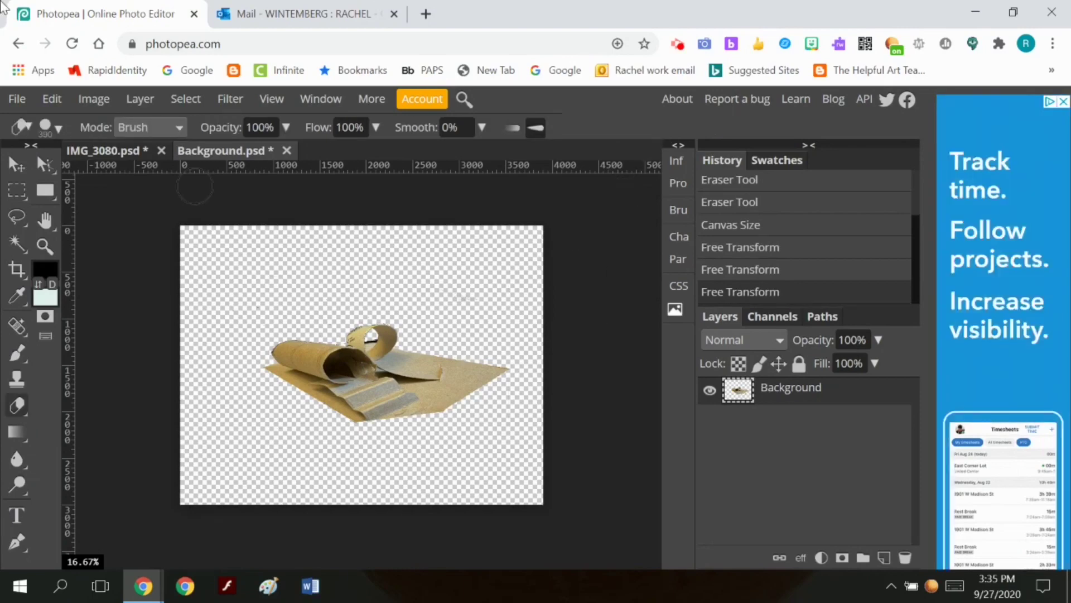
Filter Downloads to today's files in the Open dialog, then cancel without opening anything.
left_click(17, 98)
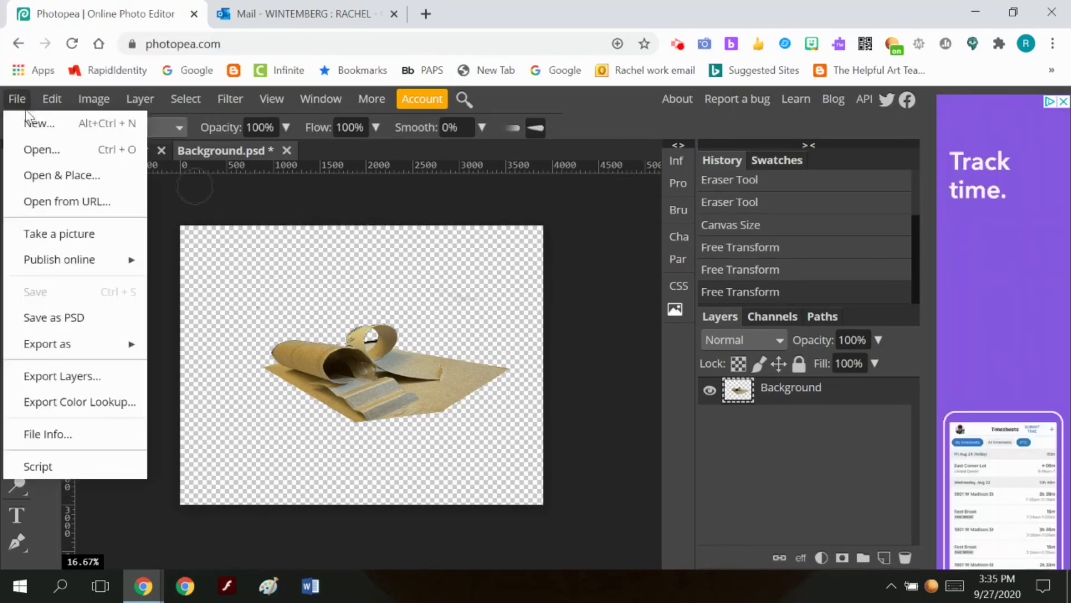
left_click(34, 148)
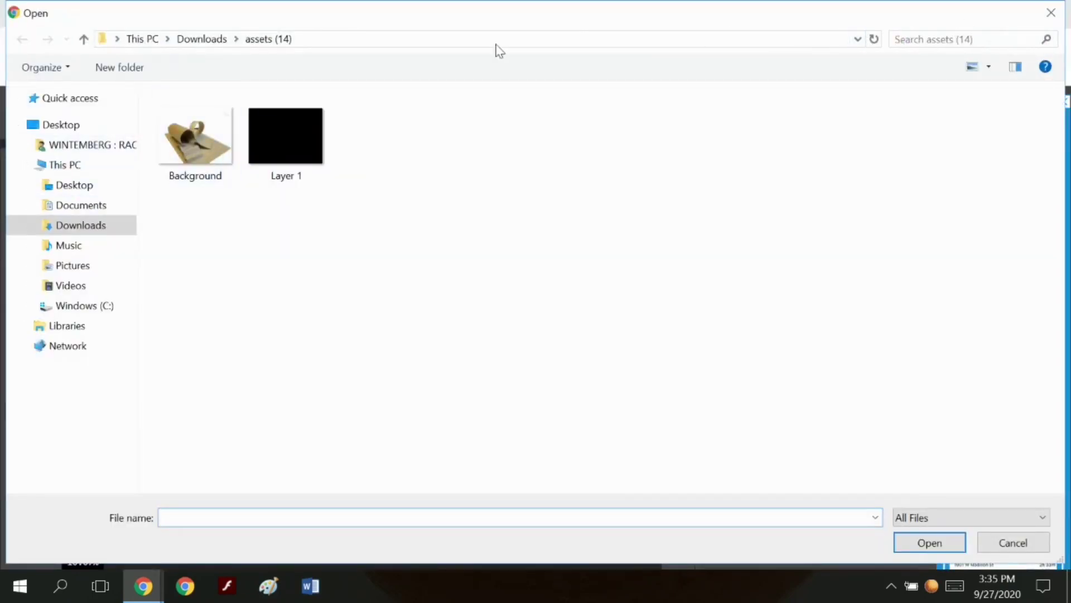
left_click(83, 223)
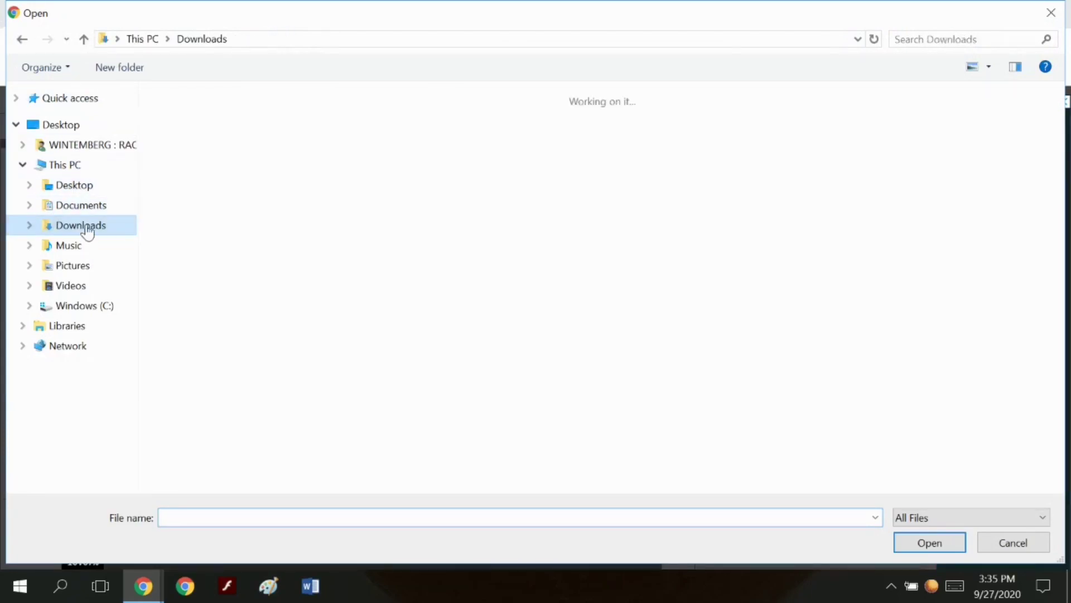
left_click(980, 37)
left_click(974, 54)
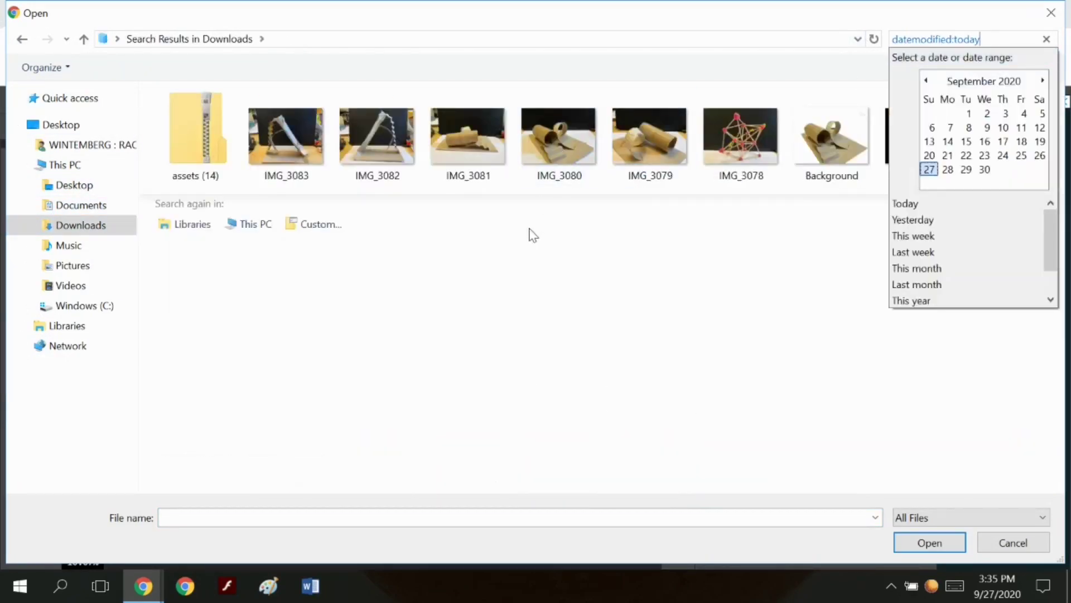
left_click(22, 39)
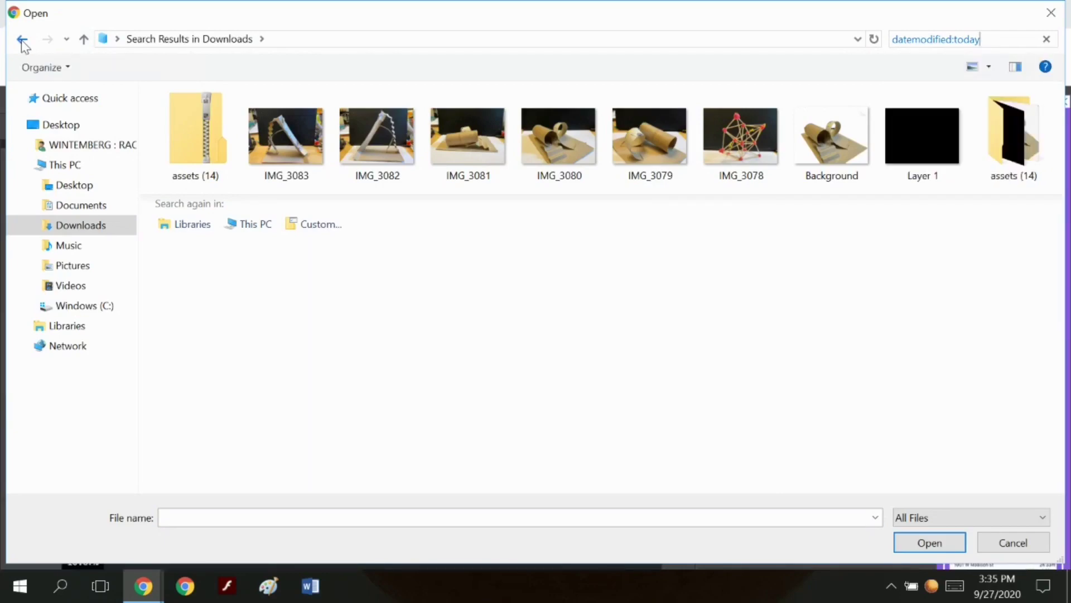
left_click(1051, 13)
Download IMG_3055.jpg from the 3:23 PM email's attachments and return to Photopea.
left_click(325, 22)
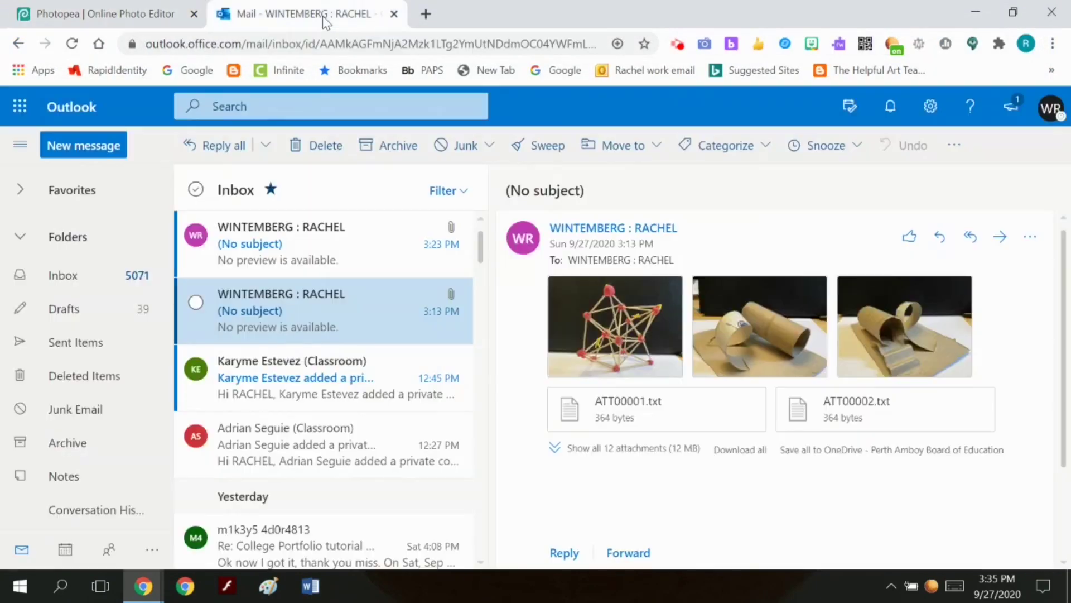
double_click(330, 246)
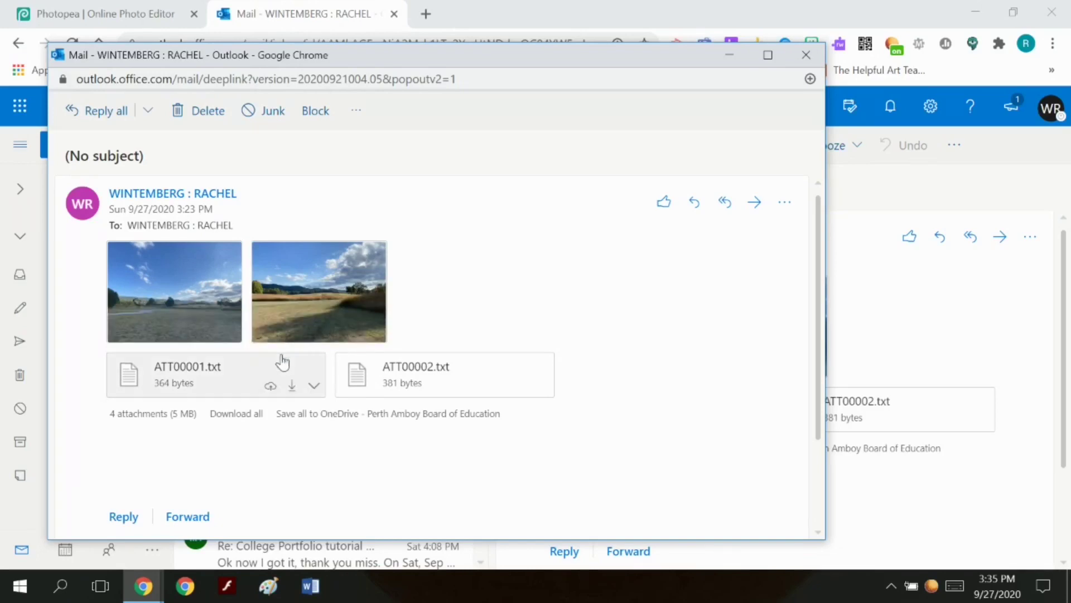
left_click(352, 332)
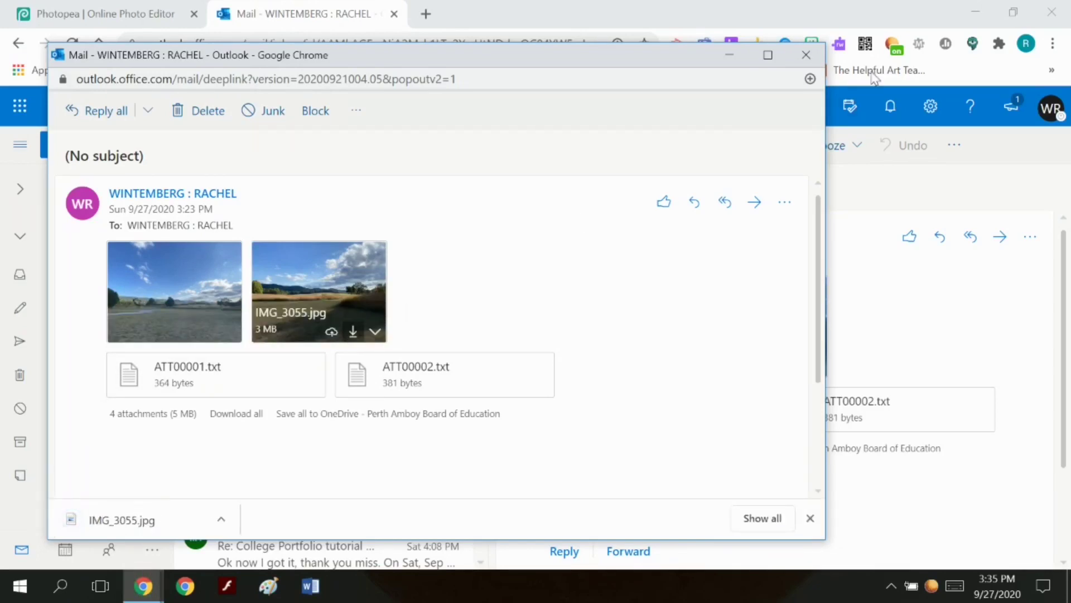
left_click(806, 55)
left_click(124, 22)
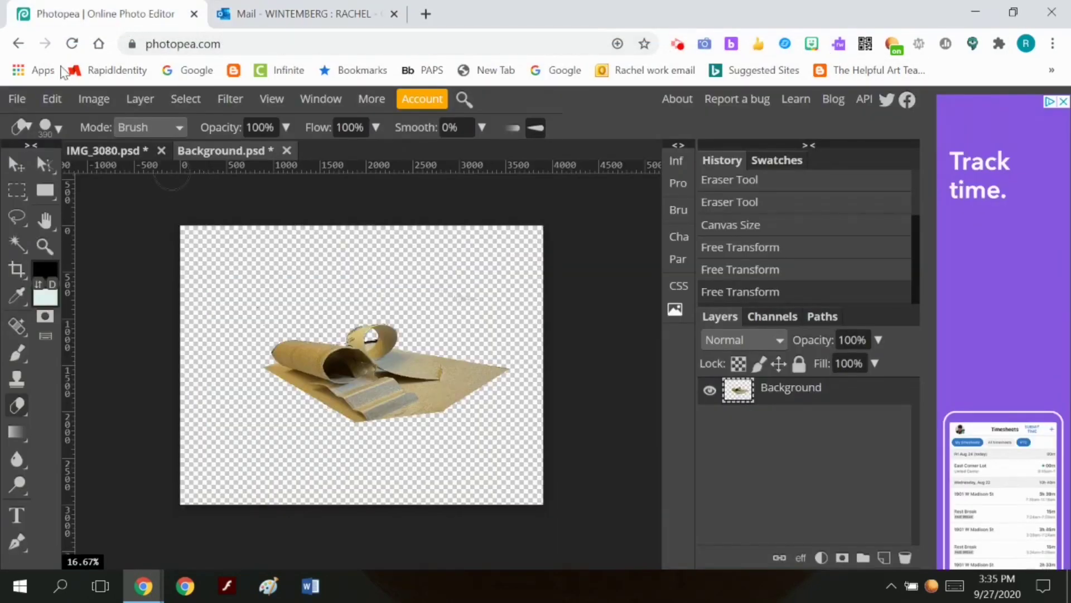
Open IMG_3055 from today's Downloads as a new document, then return to Background.psd.
left_click(17, 99)
left_click(41, 146)
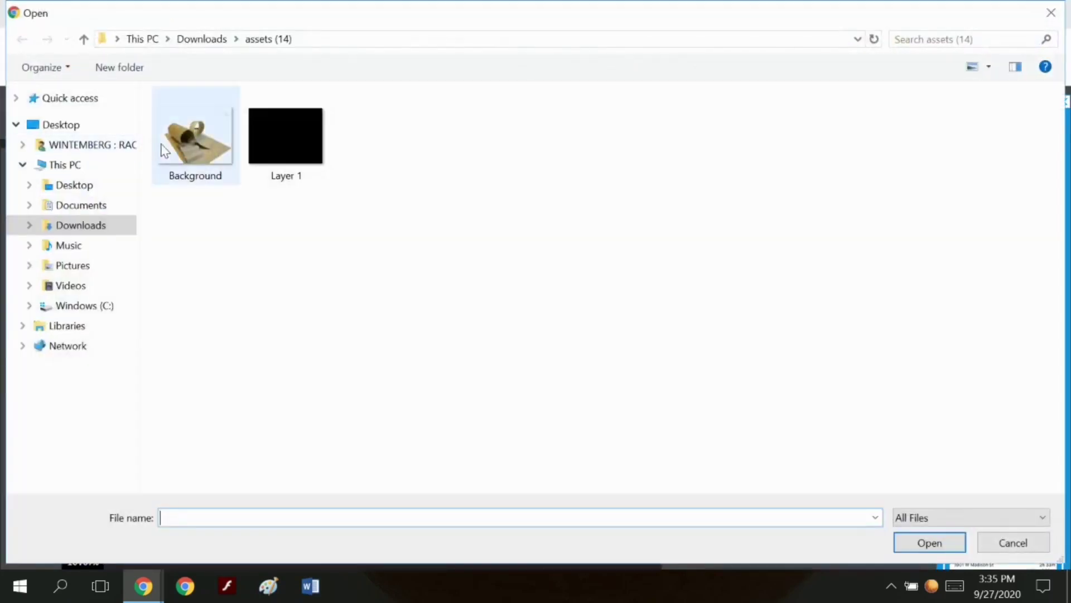
left_click(998, 34)
left_click(948, 55)
left_click(81, 225)
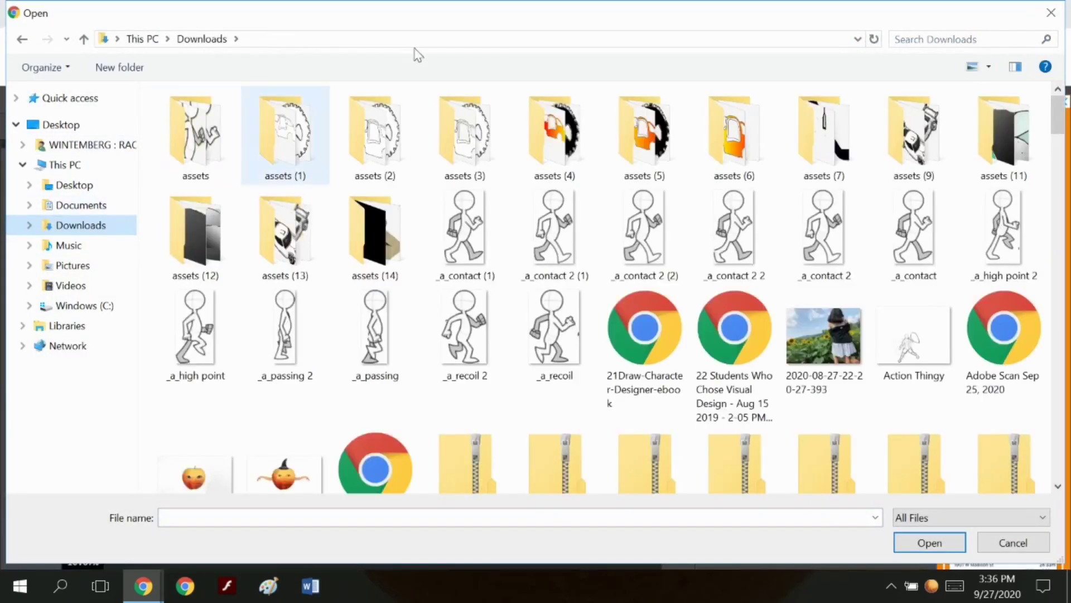
left_click(993, 39)
left_click(993, 55)
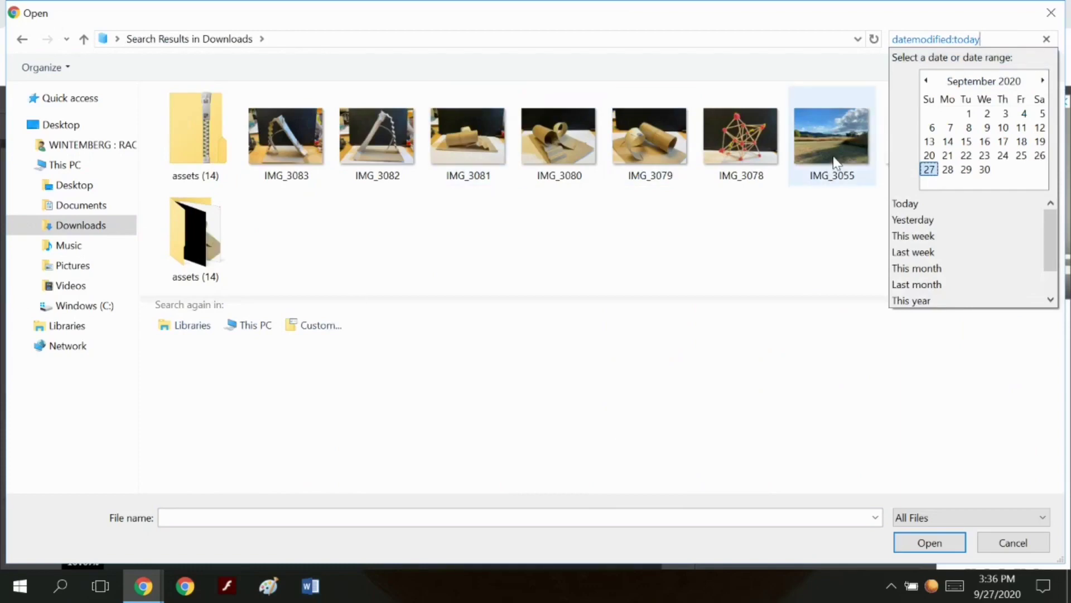
double_click(835, 162)
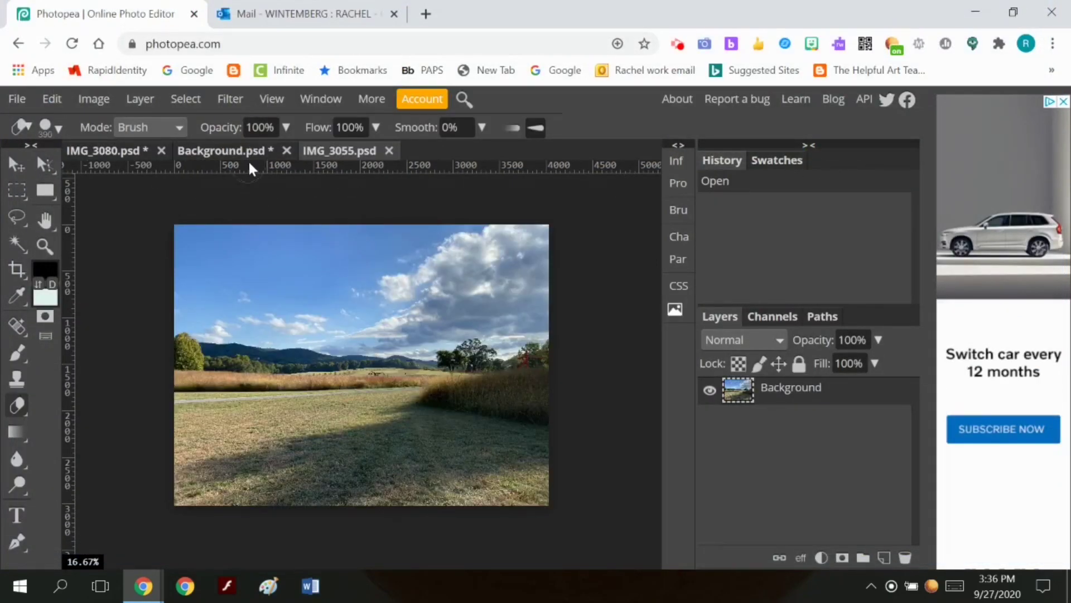
left_click(216, 150)
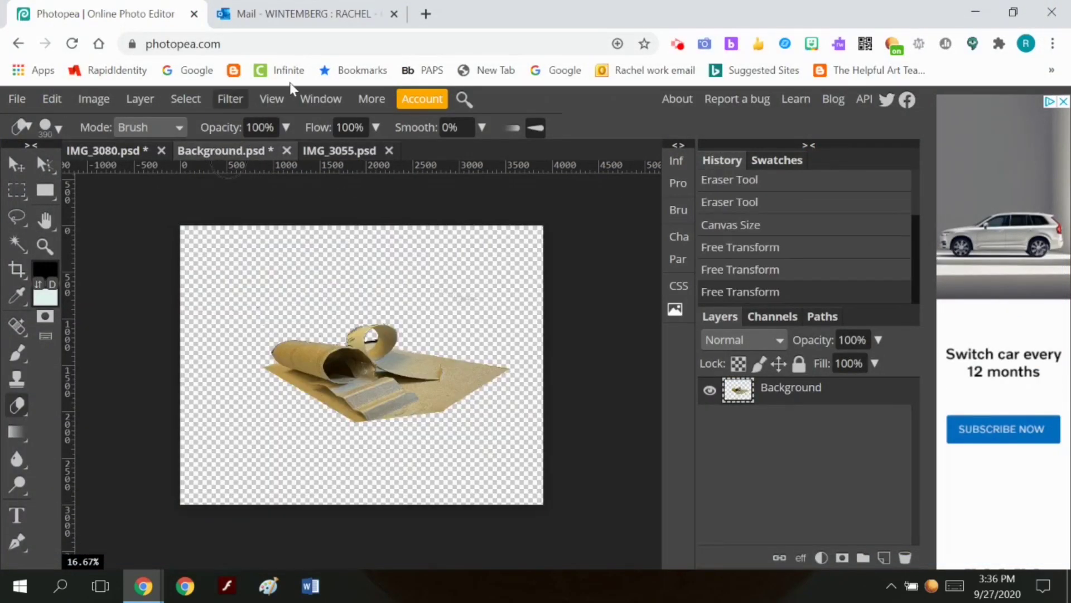
Copy a rectangular selection around the paper sculpture in Background.psd.
left_click(15, 194)
left_click_drag(230, 294, 554, 445)
left_click(54, 105)
left_click(94, 264)
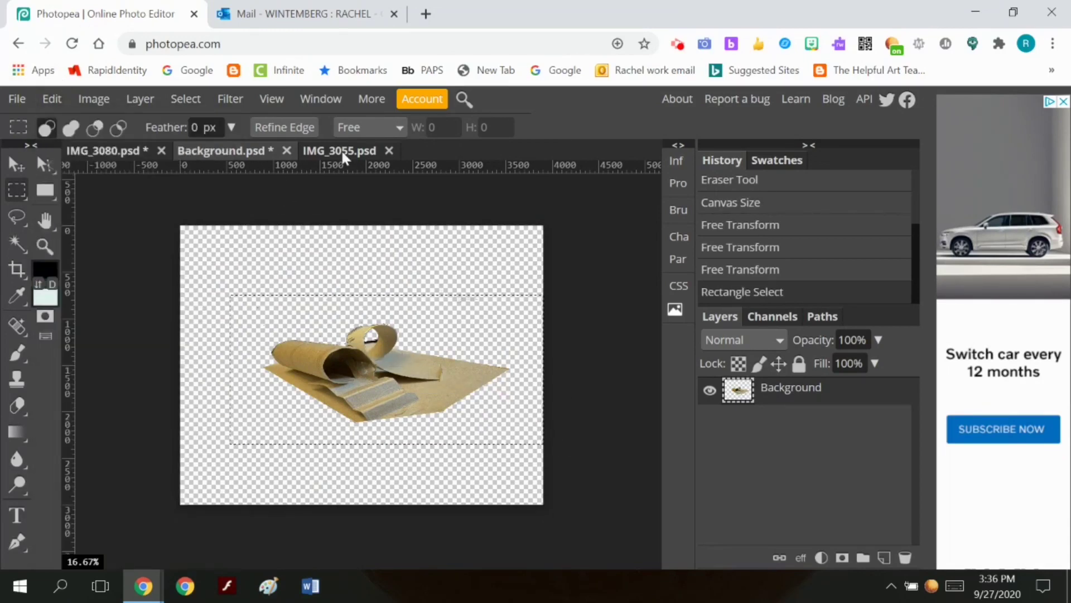
Paste the sculpture into IMG_3055 as Layer 1 and move it down onto the grass.
left_click(357, 150)
left_click(62, 99)
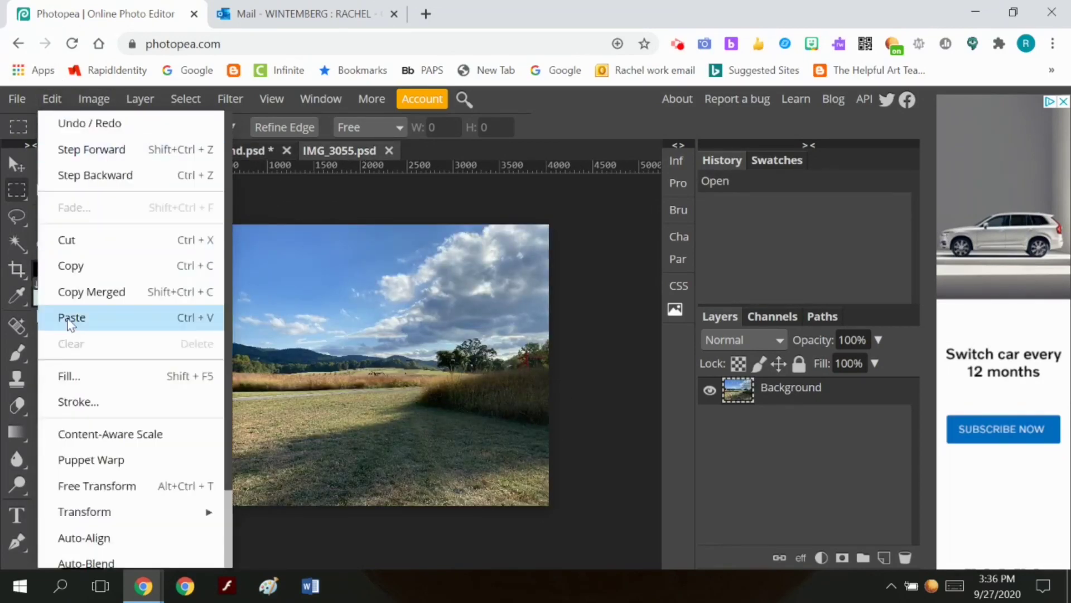
left_click(72, 313)
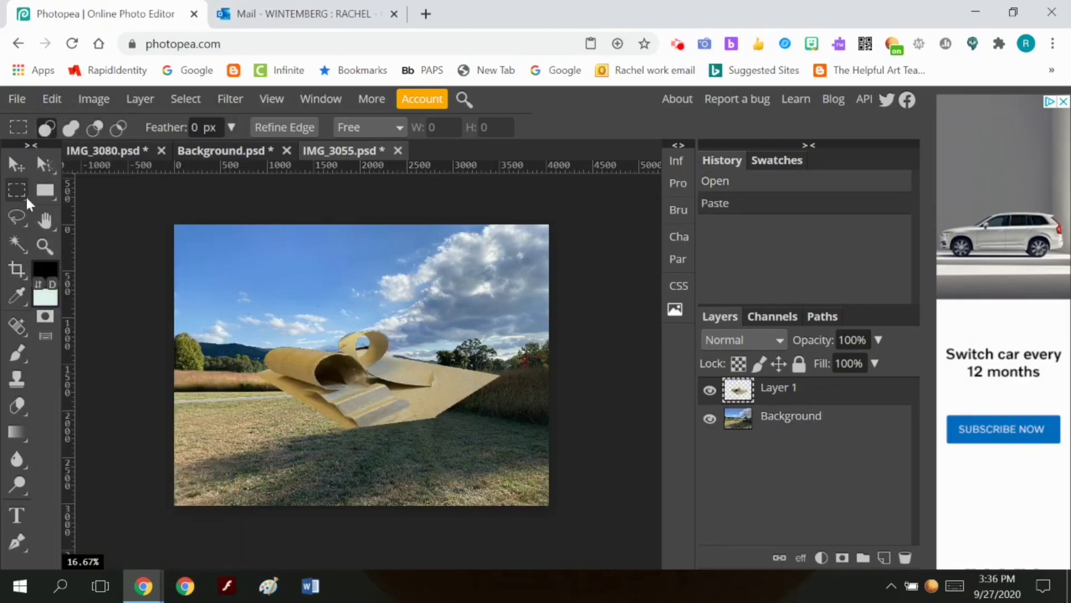
left_click(16, 164)
left_click_drag(402, 395, 390, 489)
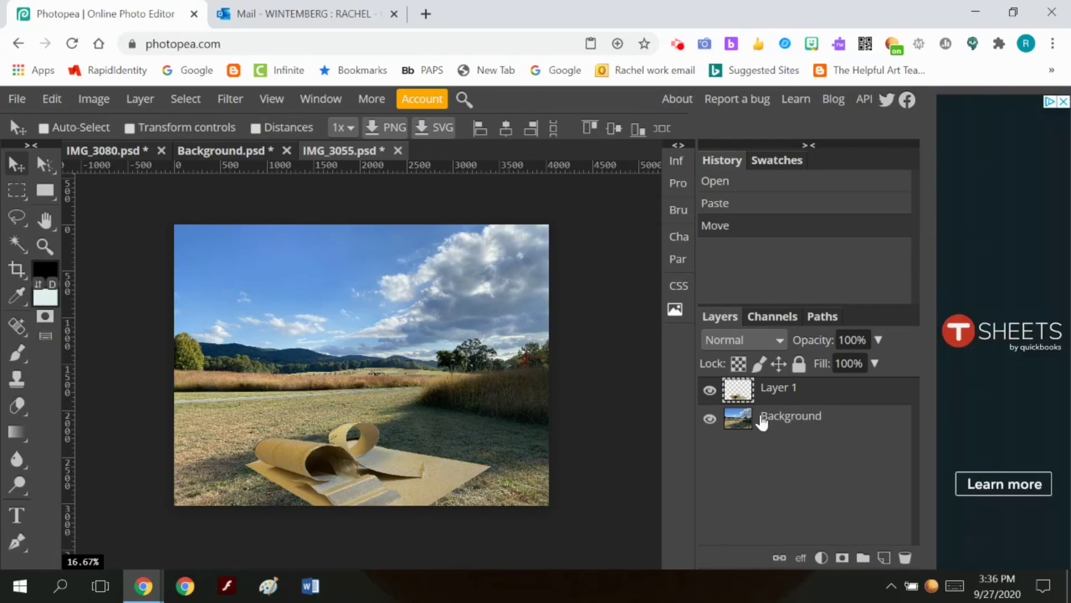
Burn the grass around the sculpture on the Background layer with a 225 px fully soft brush.
left_click(762, 423)
right_click(17, 485)
left_click(92, 510)
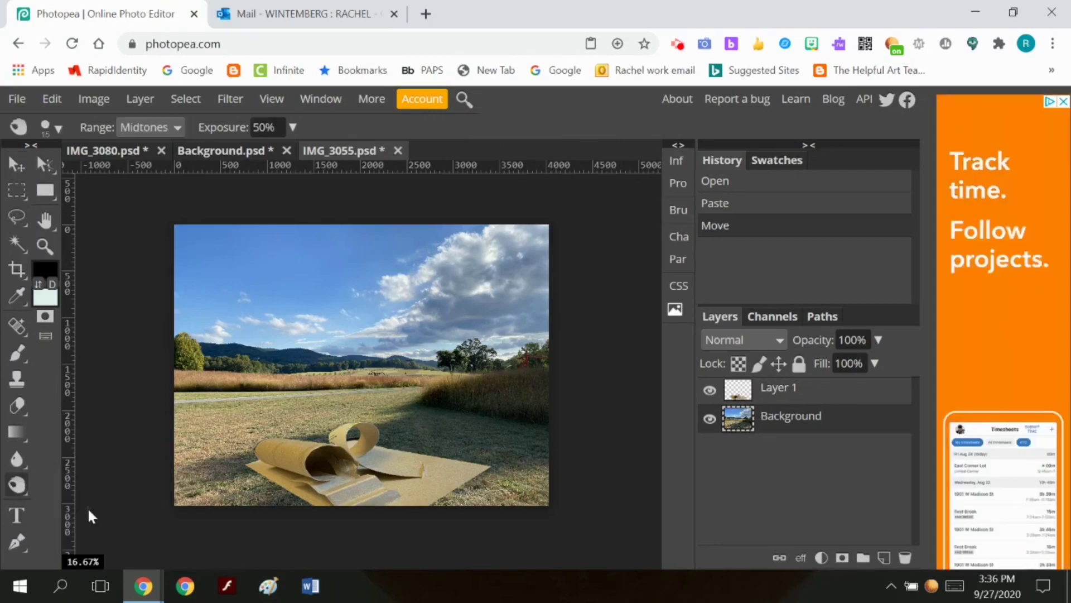
left_click(53, 127)
left_click_drag(92, 174, 153, 175)
left_click_drag(233, 215, 52, 215)
left_click(245, 524)
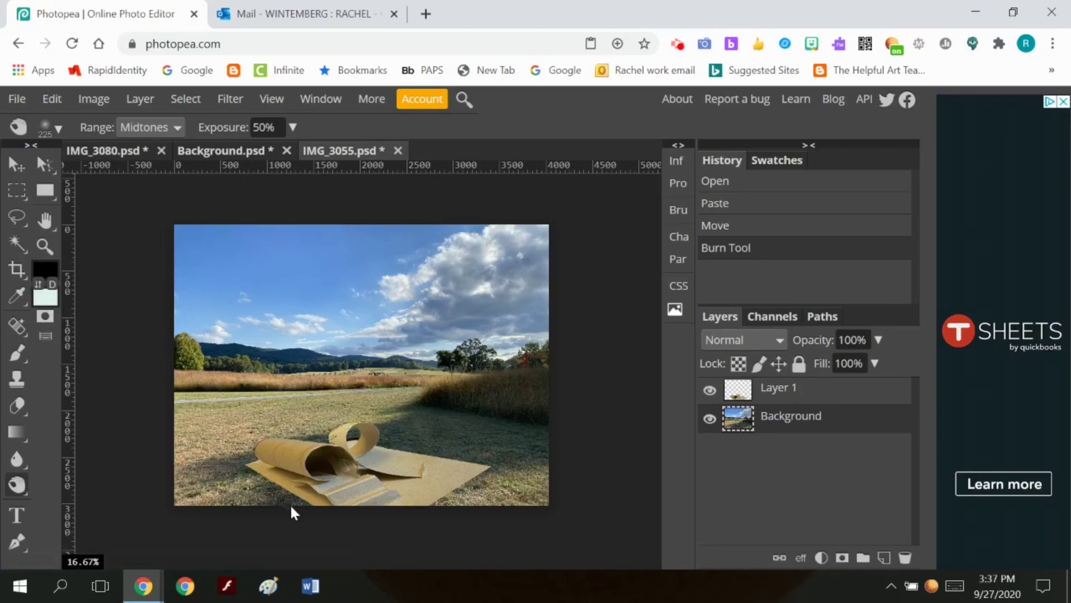
left_click_drag(260, 473, 259, 450)
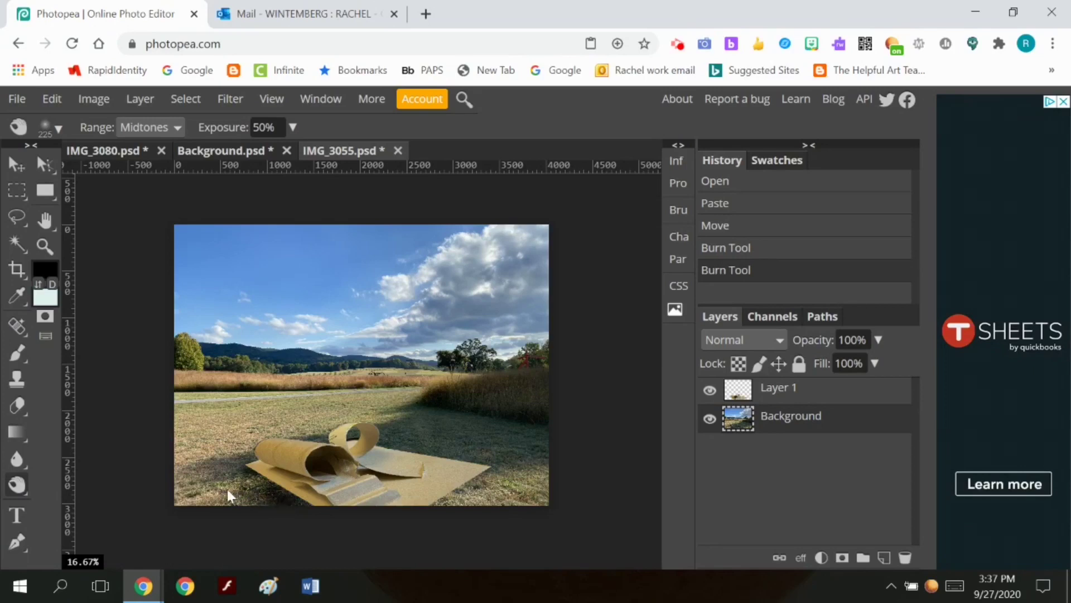
left_click_drag(232, 495, 210, 437)
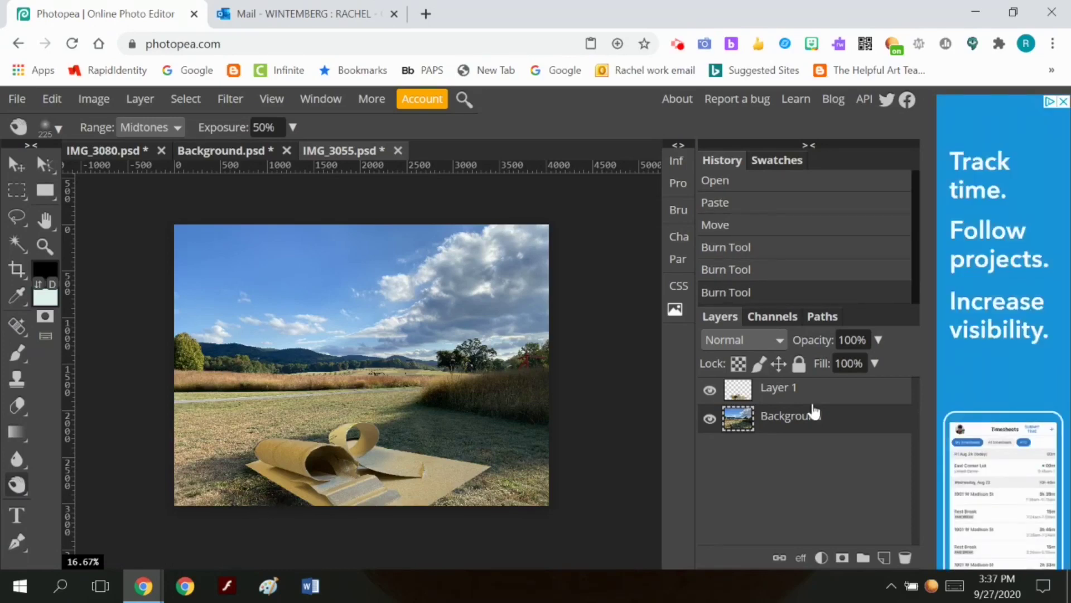
Burn the inside of the paper curl and another spot on Layer 1.
left_click(758, 395)
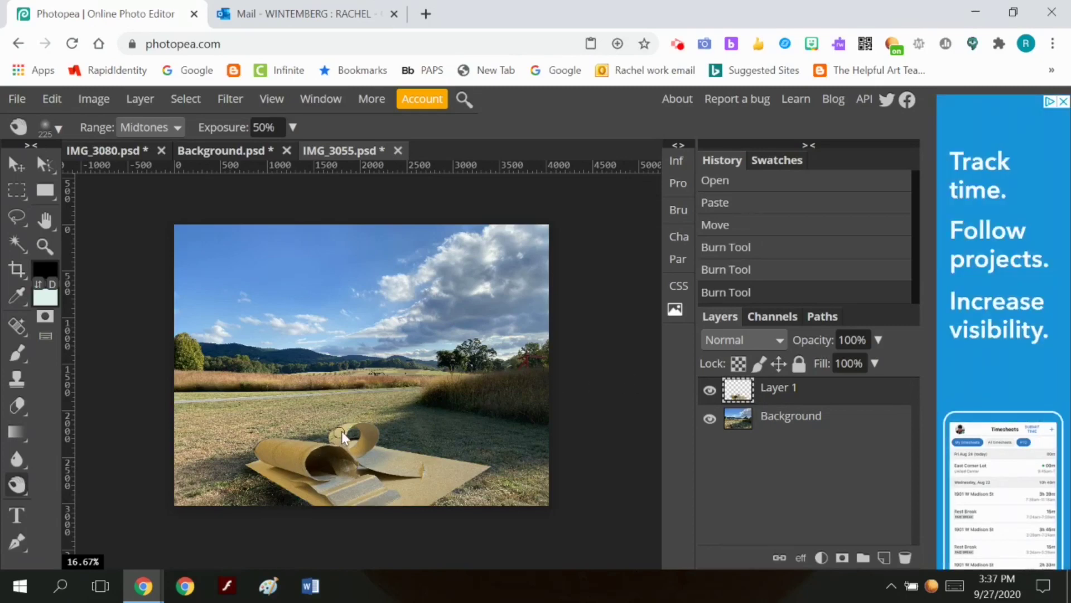
mouse_move(344, 434)
left_mouse_down()
mouse_move(265, 453)
mouse_move(311, 475)
mouse_move(264, 455)
mouse_move(301, 465)
mouse_move(347, 507)
mouse_move(366, 447)
mouse_move(337, 431)
mouse_move(344, 468)
left_mouse_up()
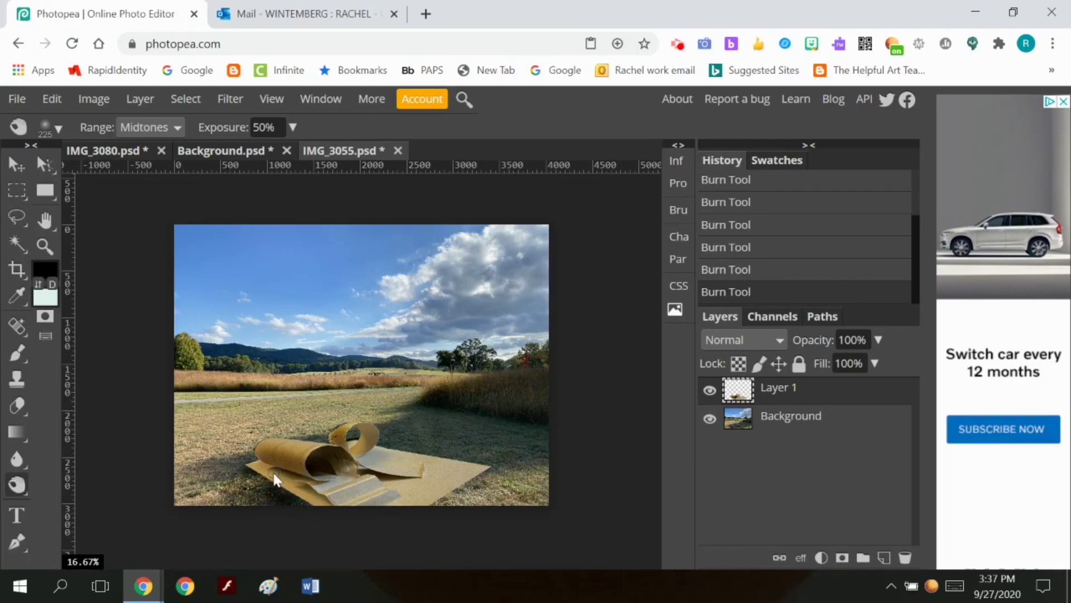
left_click_drag(264, 469, 300, 491)
left_click(319, 503)
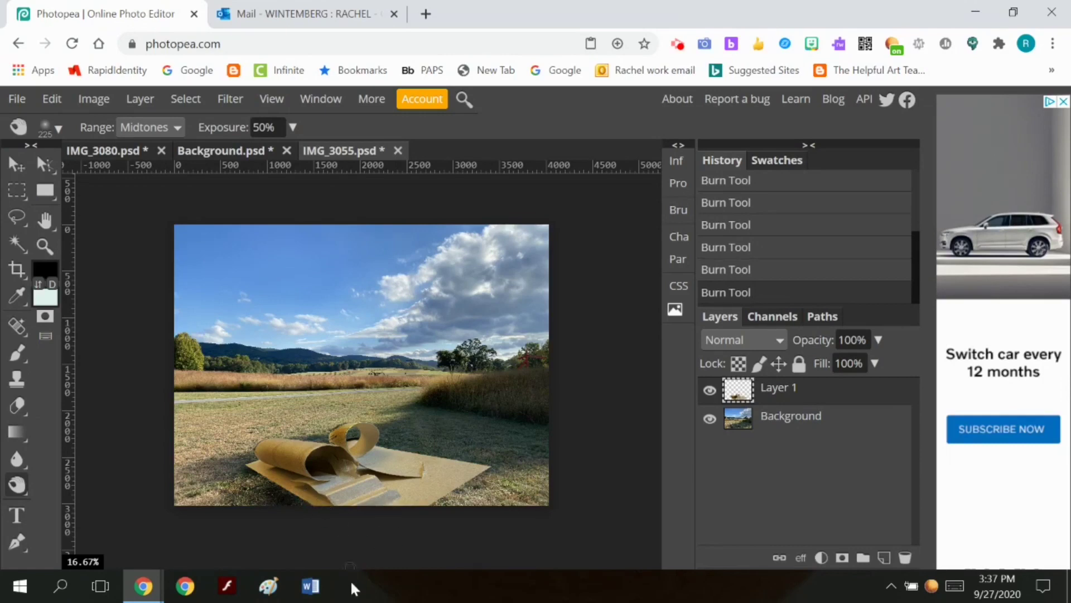
Dodge several spots with a soft Dodge brush, enlarging it from 141 px to 288 px.
left_click(22, 485)
left_click(72, 484)
left_click(50, 127)
left_click(138, 175)
left_click(92, 423)
left_click(49, 128)
left_click_drag(225, 213, 132, 363)
left_click(131, 364)
left_click(52, 133)
left_click_drag(136, 170, 155, 179)
left_click(209, 464)
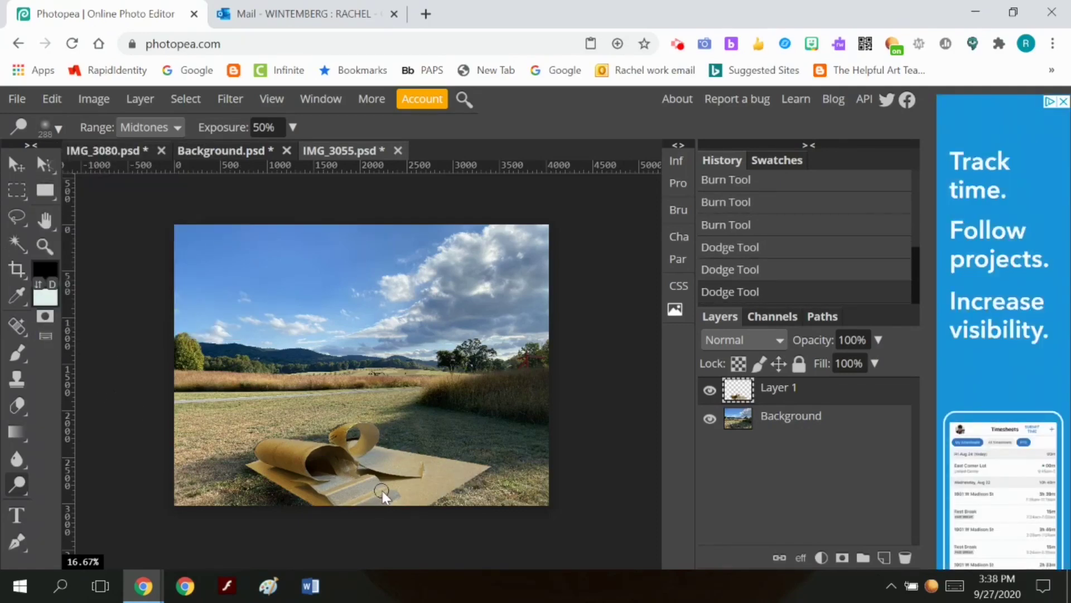
Dodge the cardboard paper base with the brush reduced to 188 px.
left_click(50, 128)
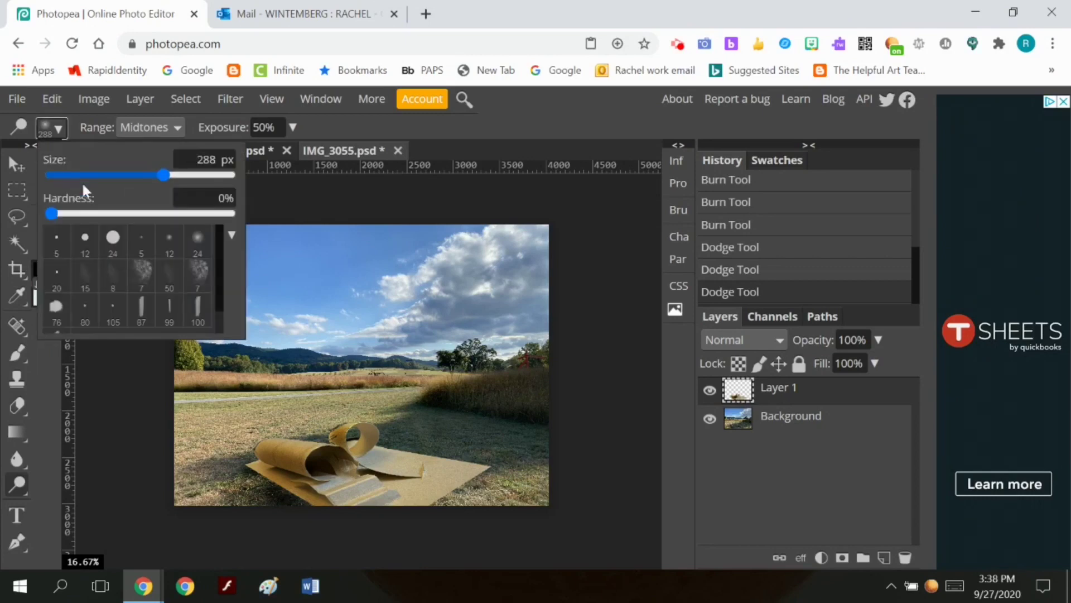
left_click(146, 174)
left_click(378, 491)
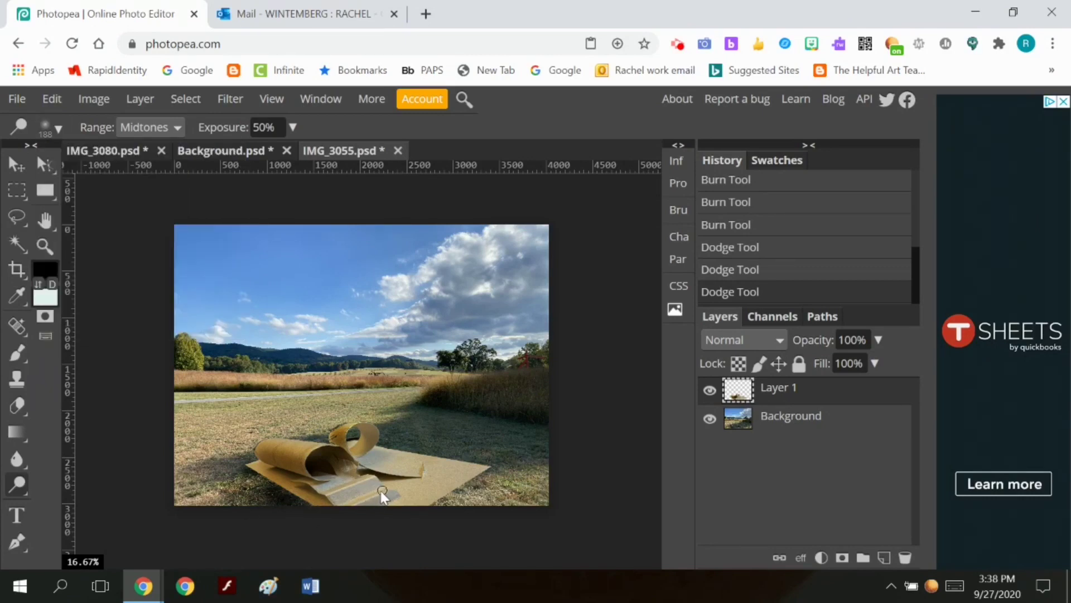
mouse_move(352, 505)
left_mouse_down()
mouse_move(370, 478)
mouse_move(343, 494)
left_mouse_up()
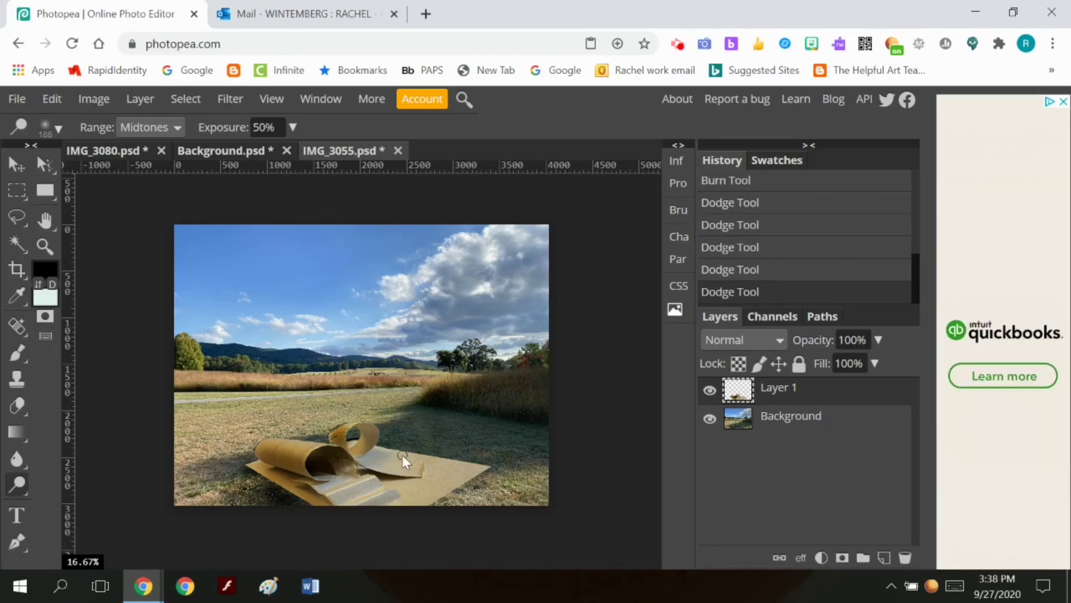
left_click_drag(404, 470, 384, 461)
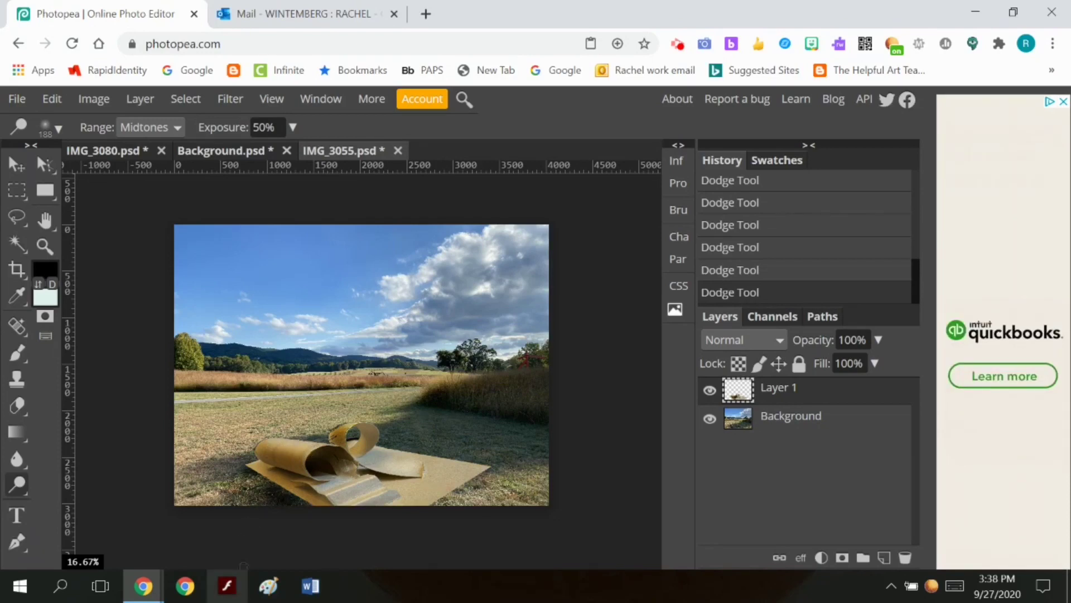
Burn the Background layer's grass near the lower edge of the image.
right_click(17, 485)
left_click(75, 510)
left_click(793, 417)
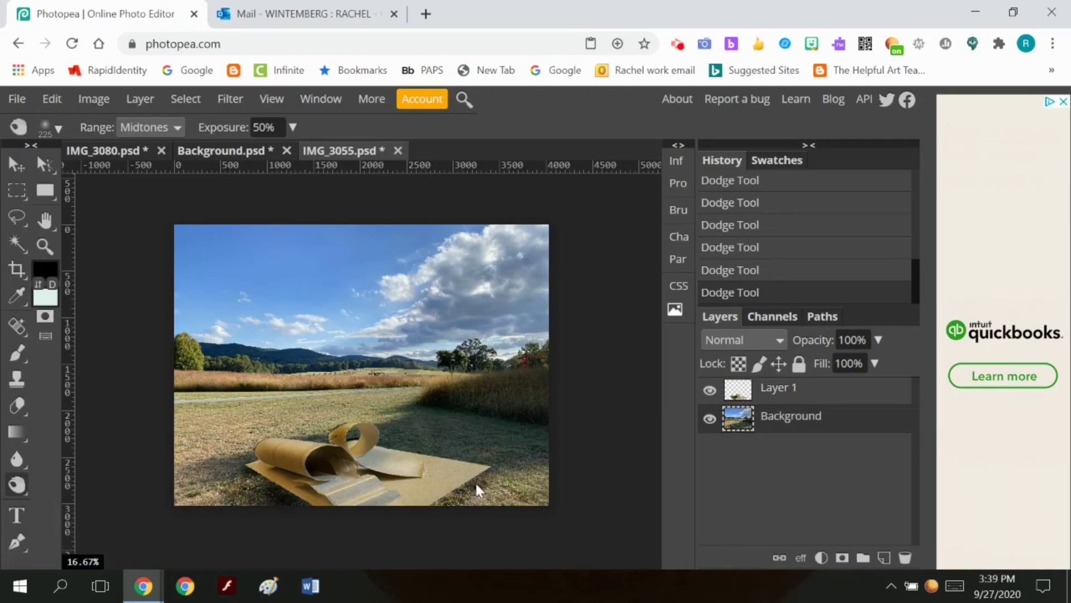
mouse_move(471, 495)
left_mouse_down()
mouse_move(490, 481)
mouse_move(467, 509)
left_mouse_up()
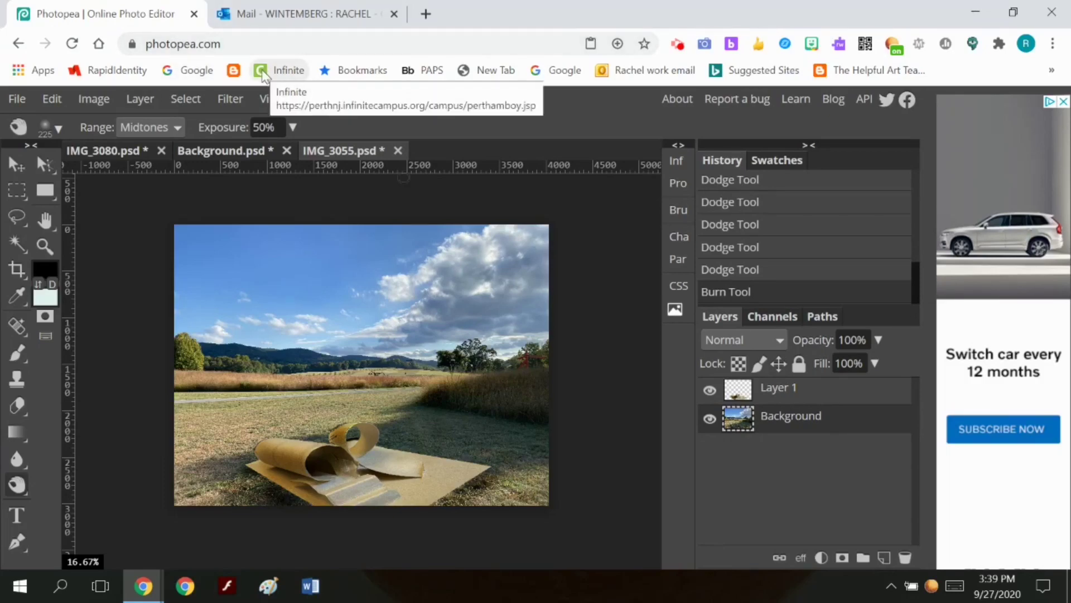
Download IMG_3082.jpg from the 3:13 PM email's 12 attachments, then return to Photopea.
left_click(262, 14)
left_click(341, 323)
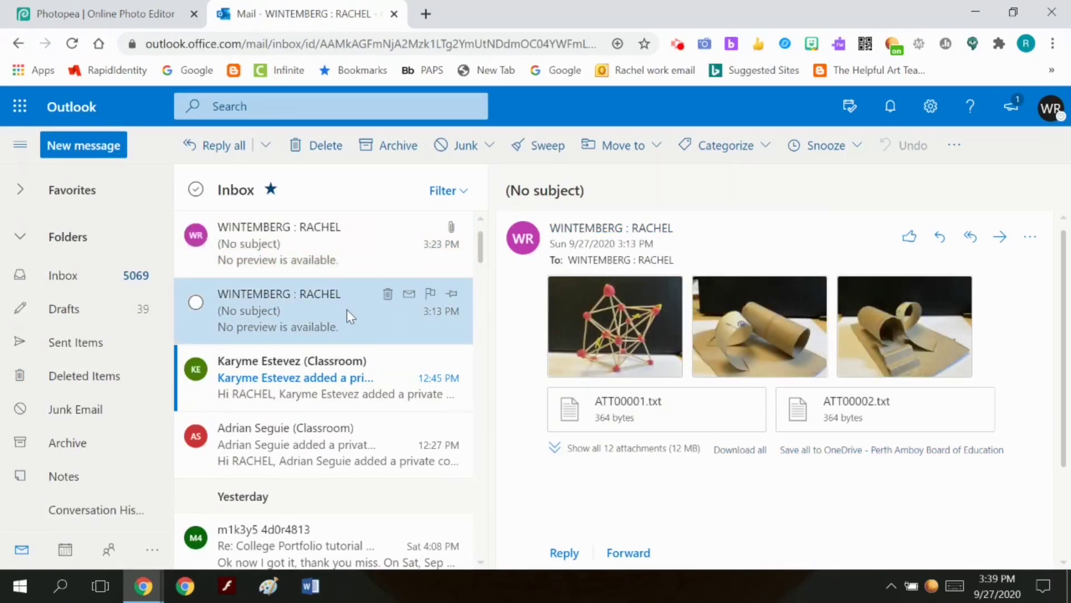
double_click(346, 309)
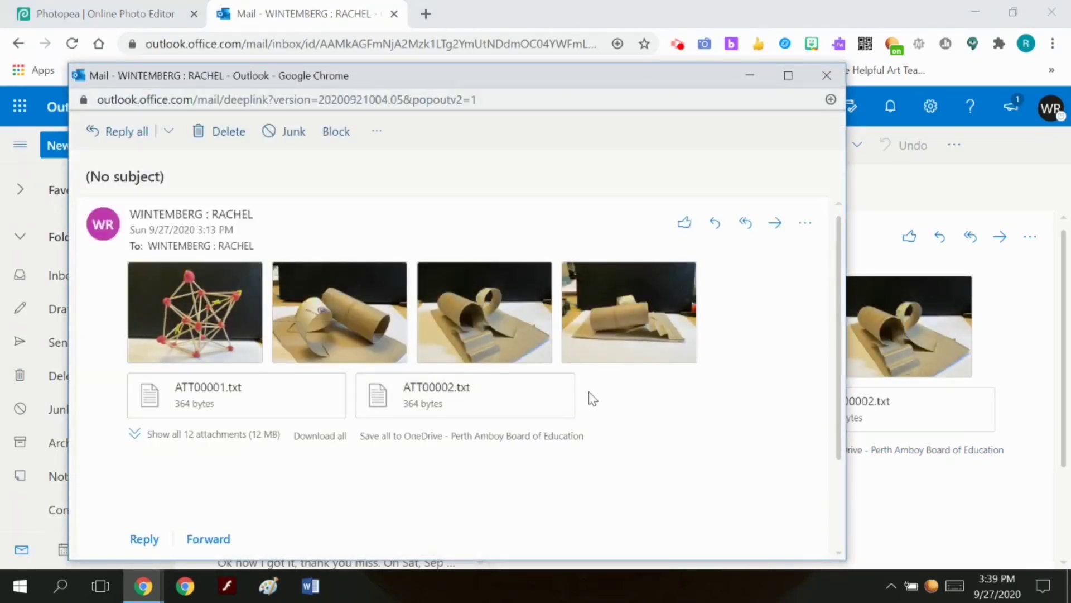
left_click(184, 436)
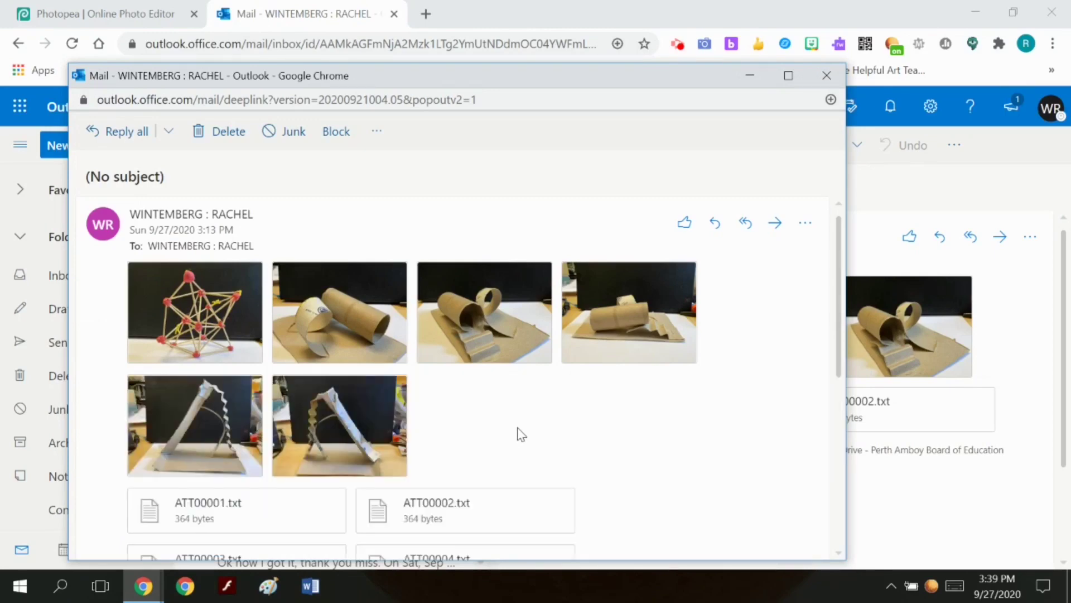
left_click(229, 465)
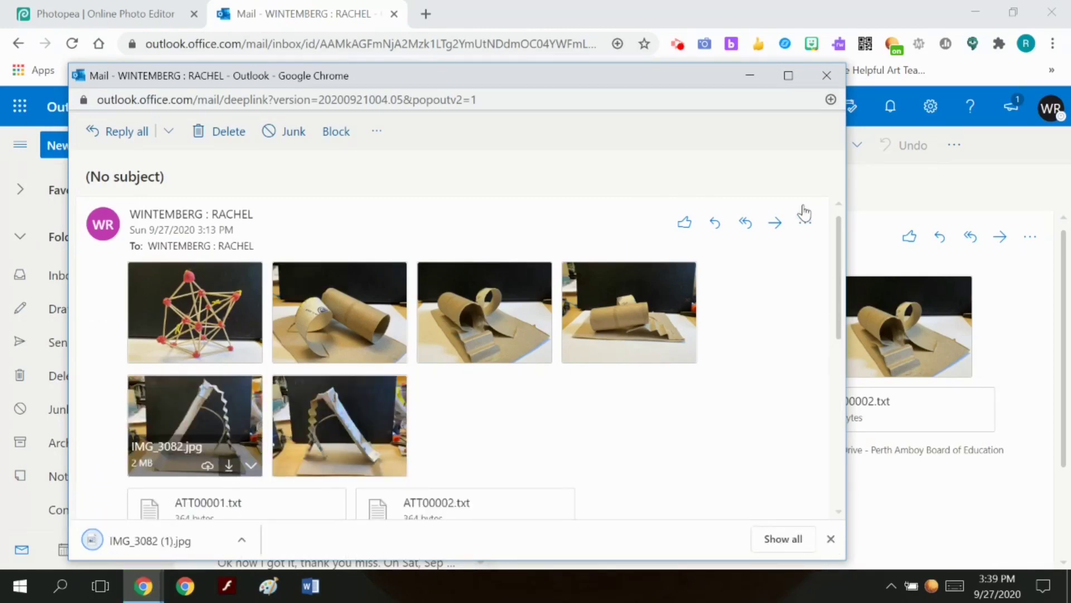
left_click(106, 13)
Open IMG_3082 (1) from the Downloads folder filtered to today's files.
left_click(18, 98)
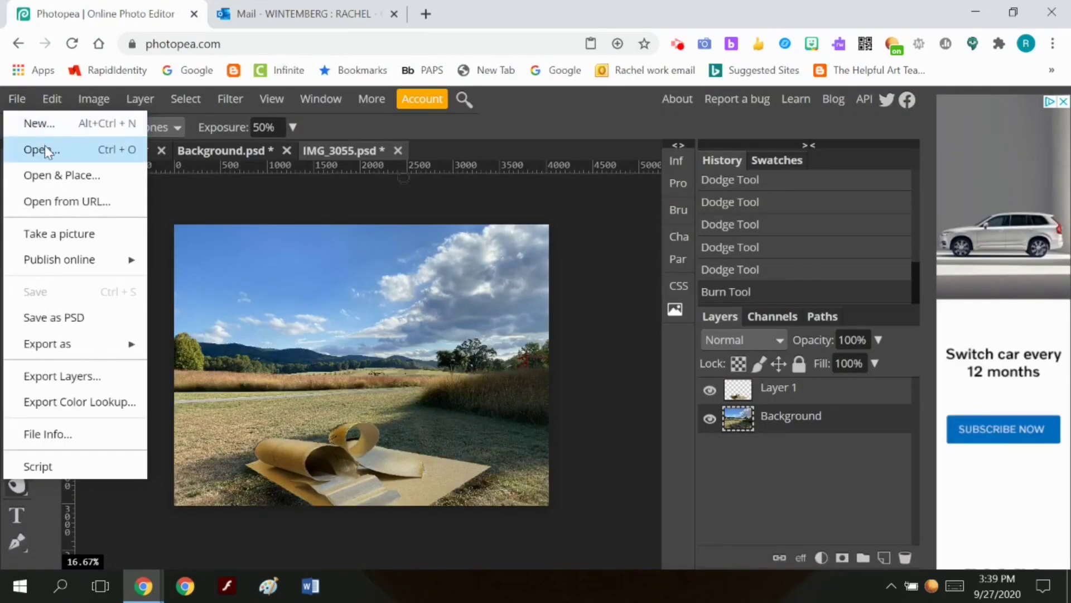
left_click(45, 150)
left_click(1005, 38)
left_click(1000, 58)
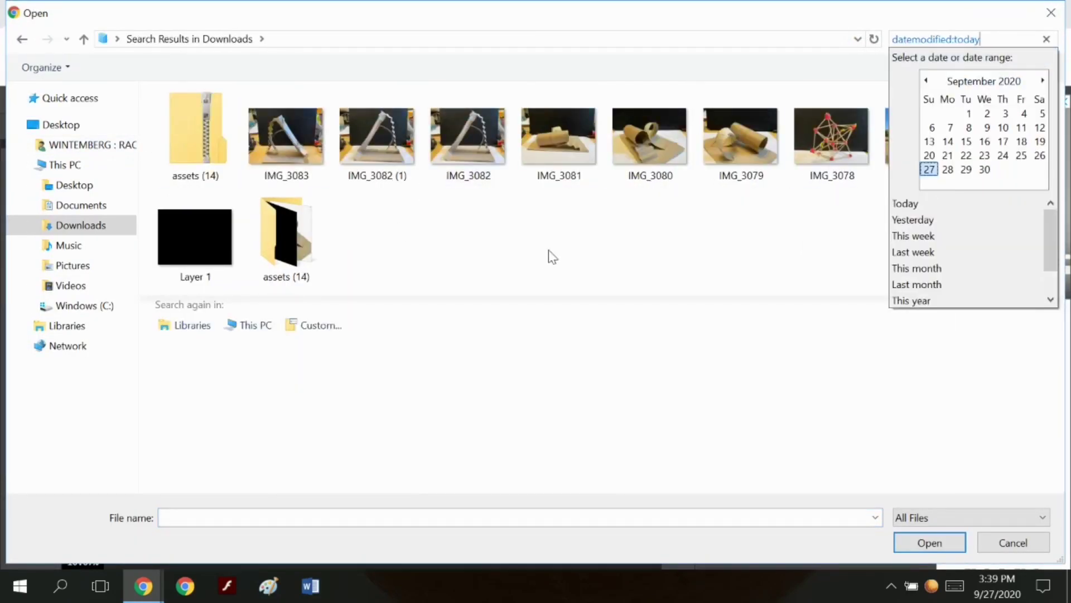
double_click(393, 143)
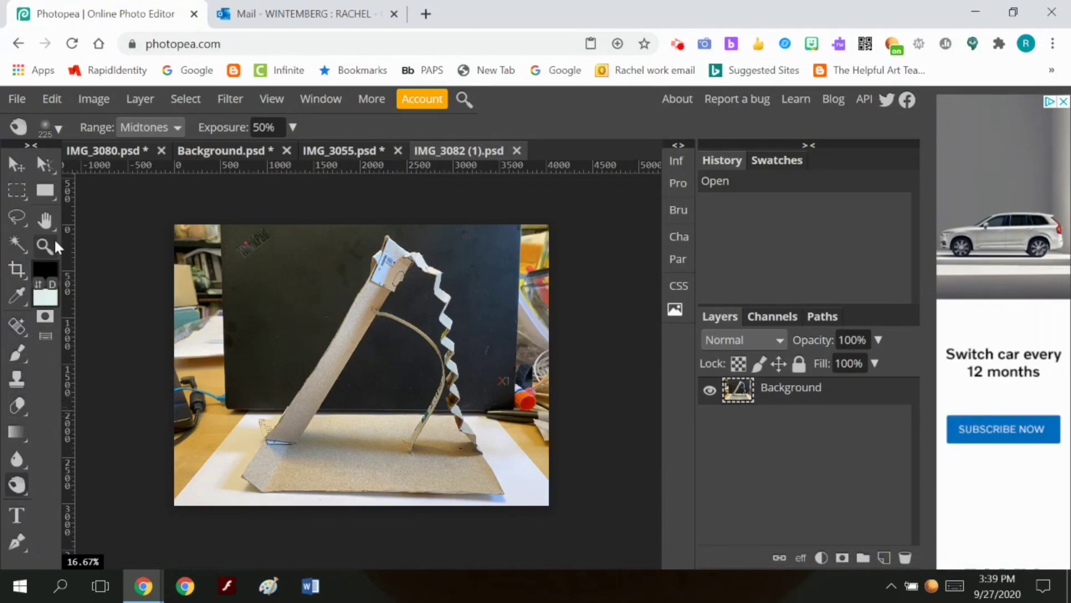
Color Range select the sampled dark backdrop with Fuzziness raised to 114.
left_click(178, 100)
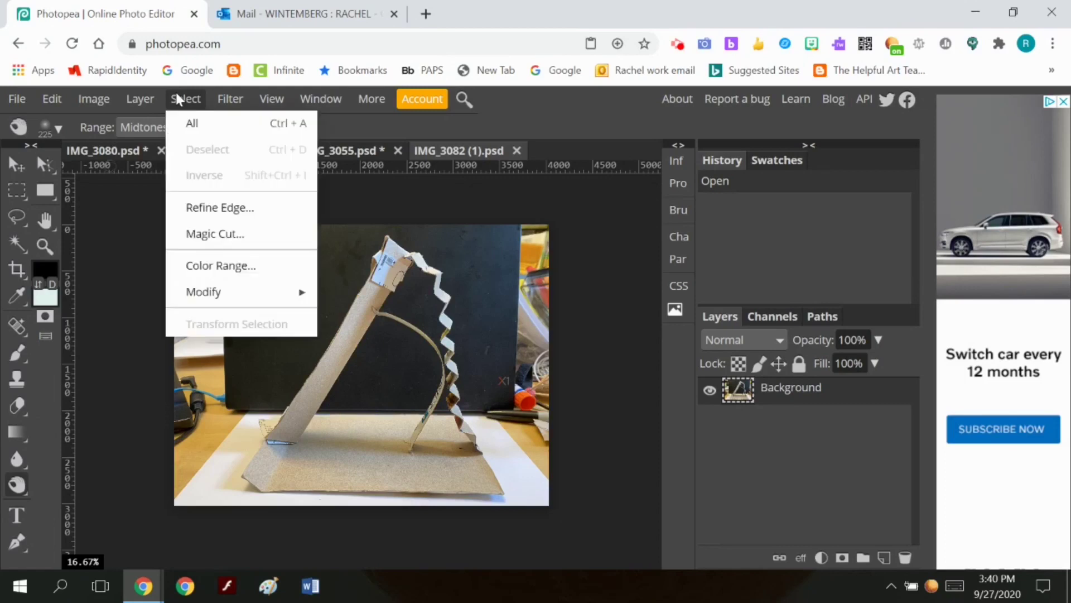
left_click(206, 266)
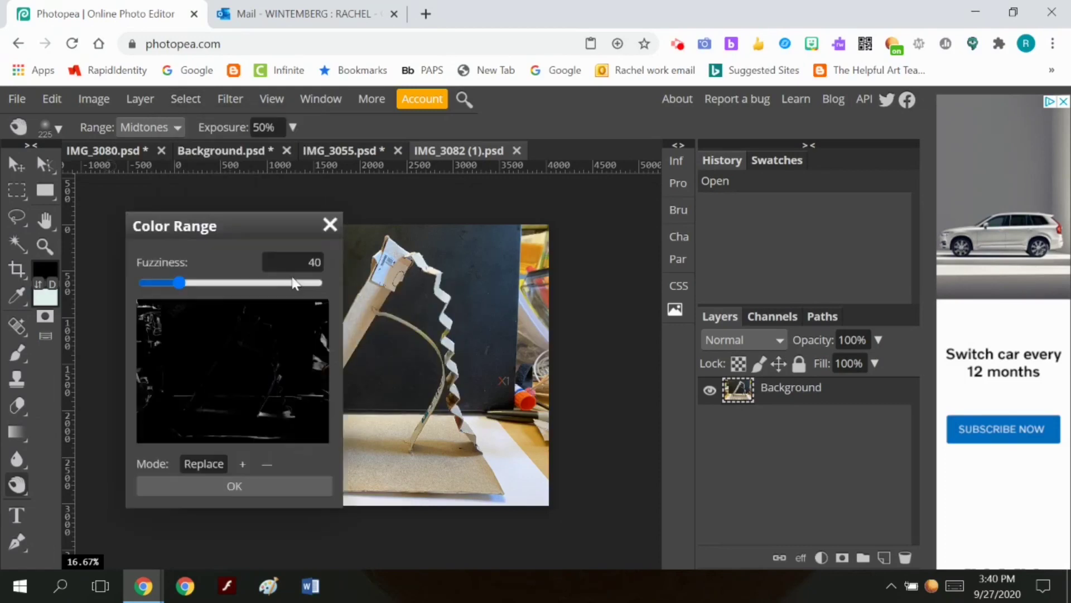
left_click(496, 257)
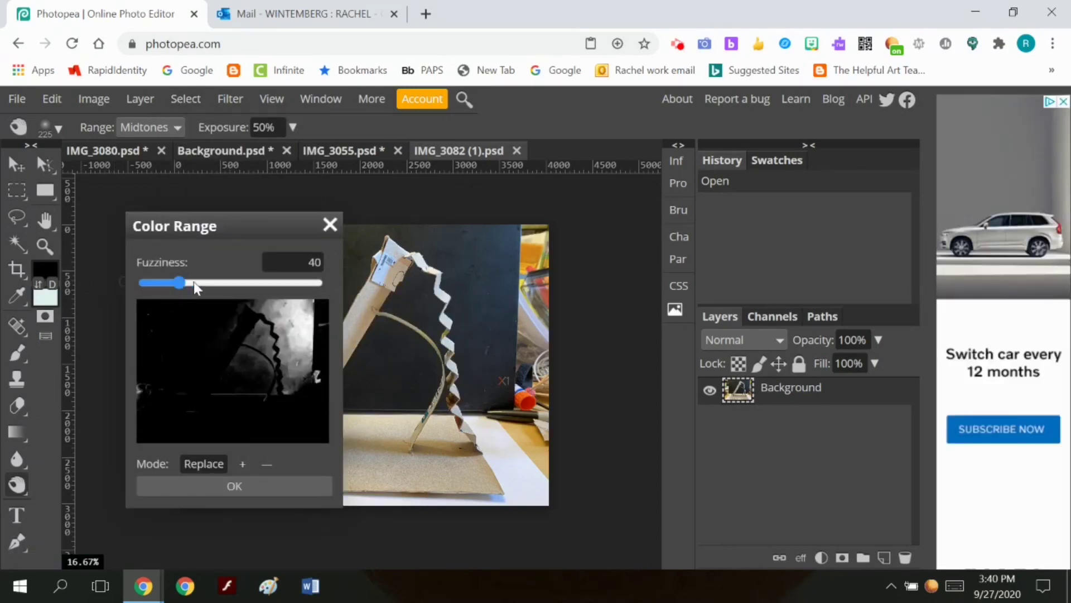
left_click_drag(179, 283, 244, 285)
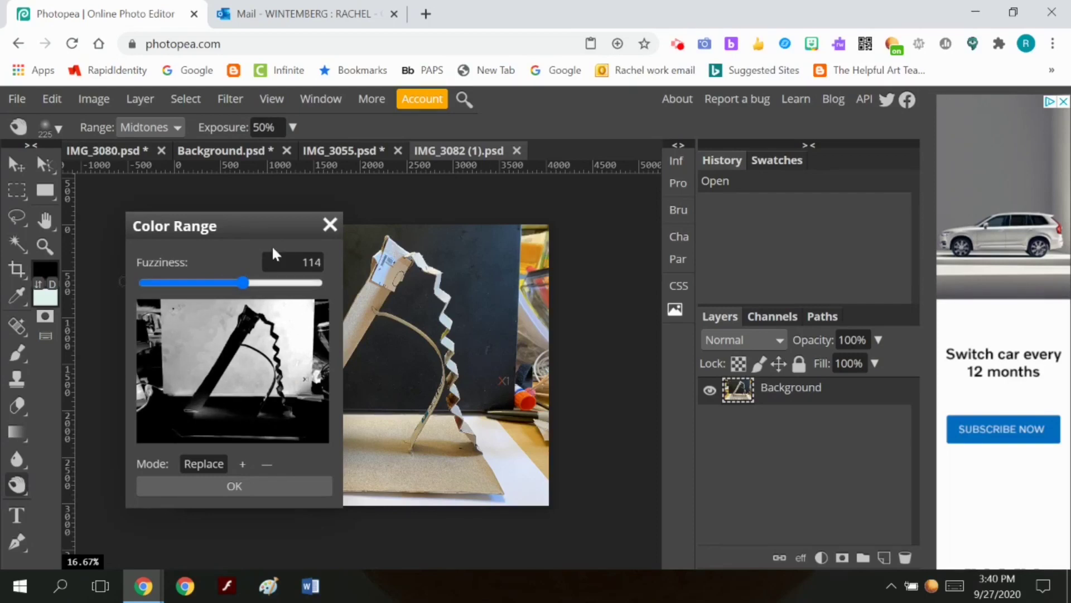
left_click(263, 484)
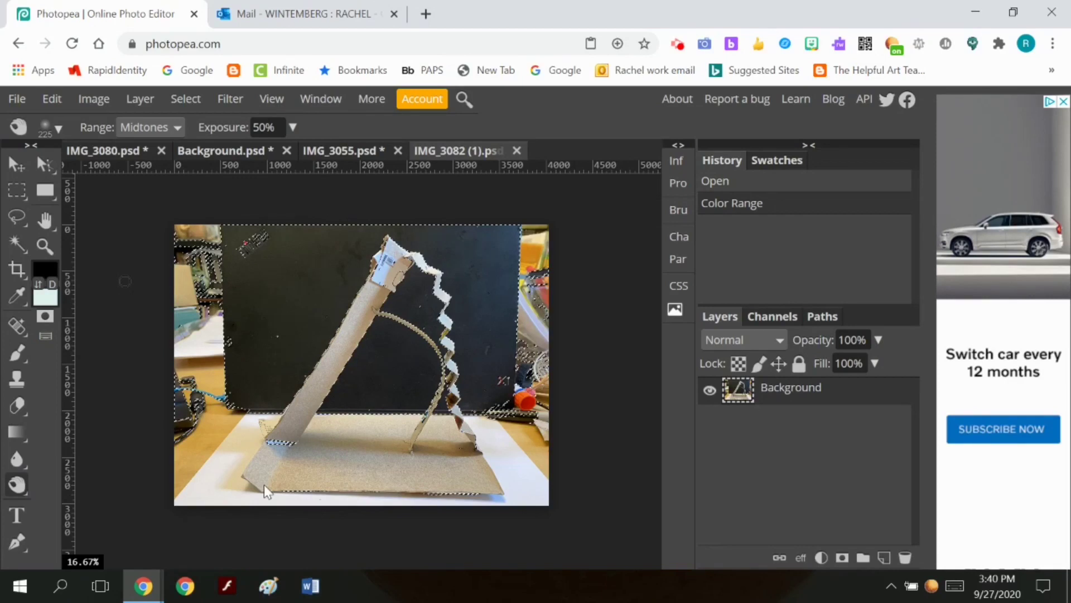
right_click(26, 252)
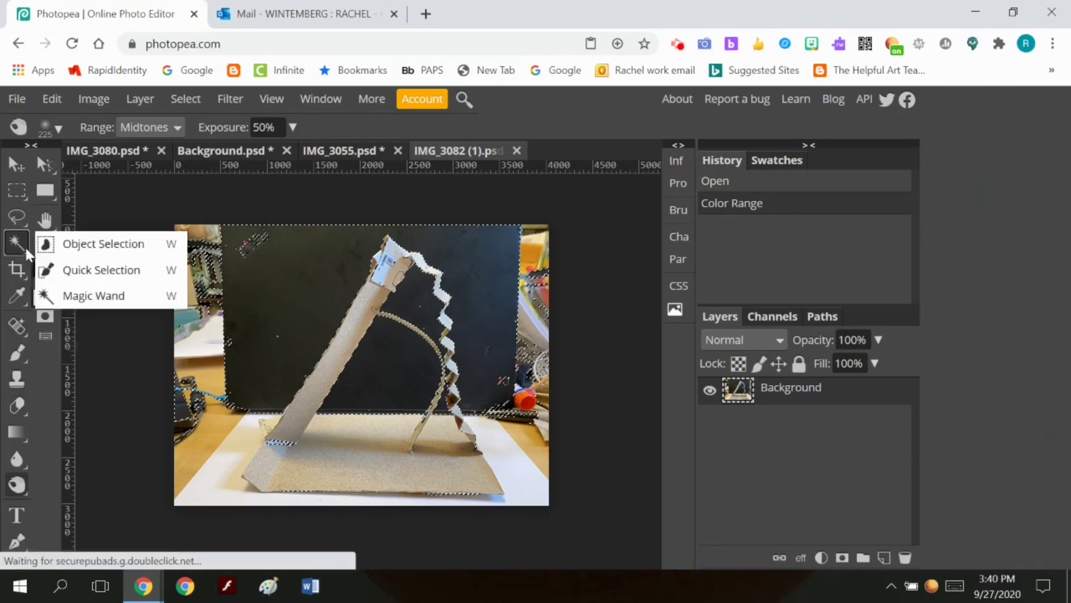
left_click(90, 271)
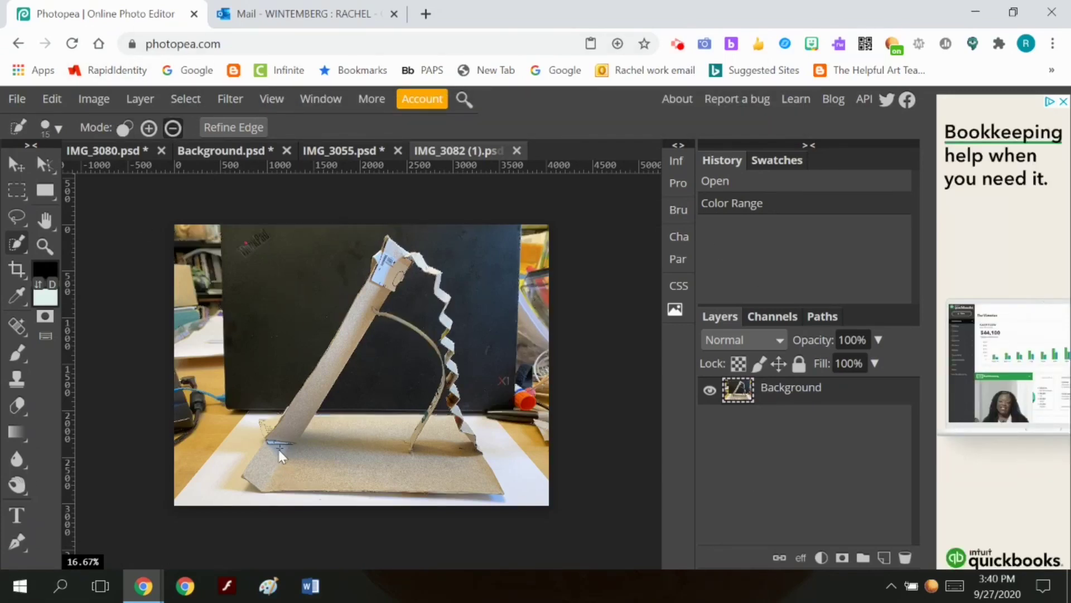
Magic Wand select the dark backdrop, including inside the arch and the right edge.
key("ctrl+d")
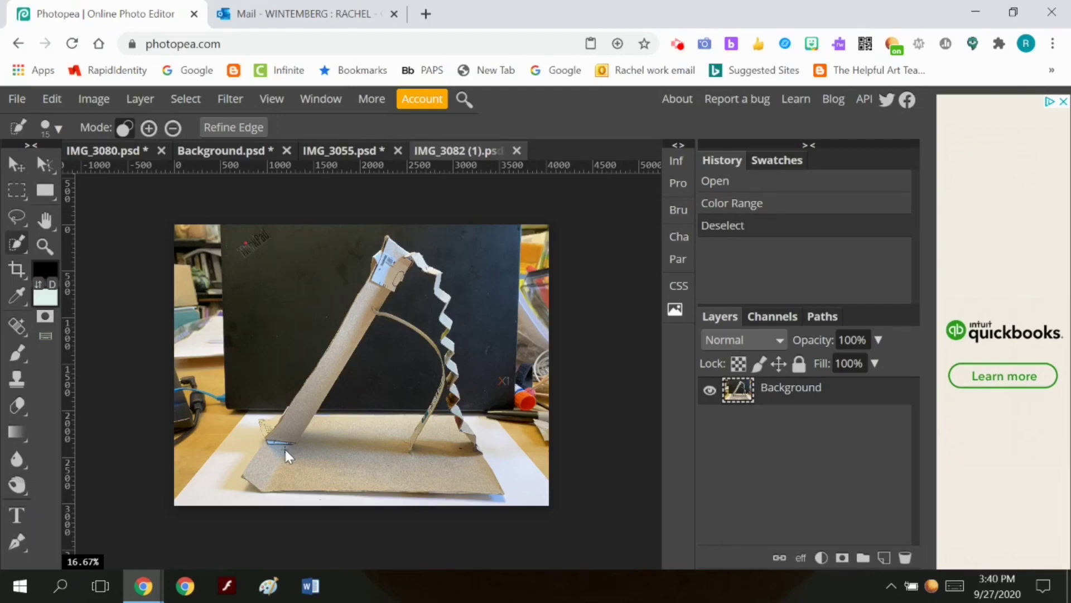
right_click(24, 242)
left_click(91, 290)
left_click(297, 295)
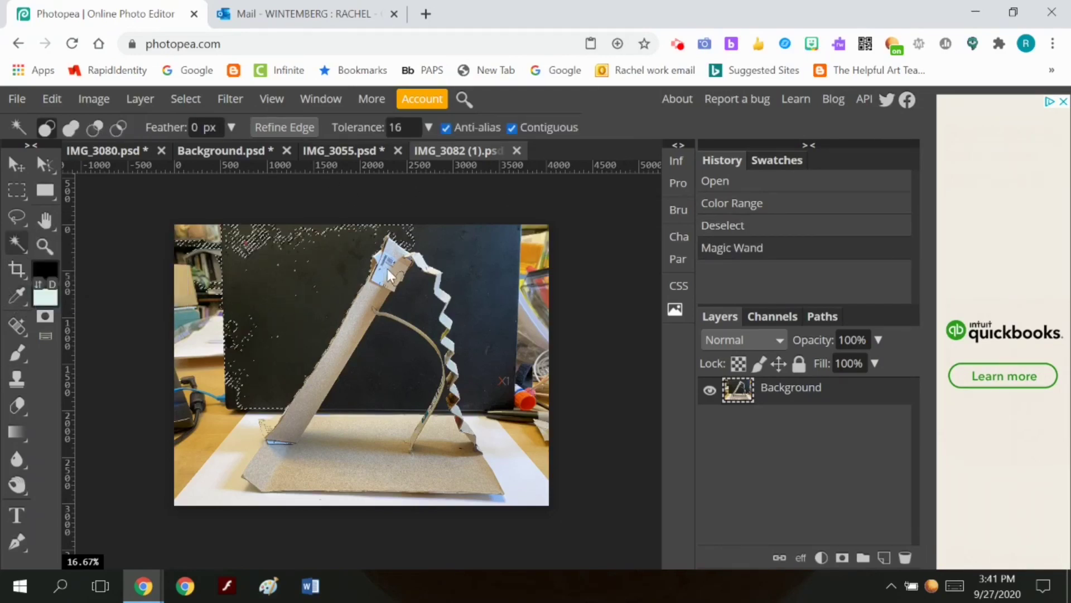
left_click(494, 257, "shift")
left_click(493, 363, "shift")
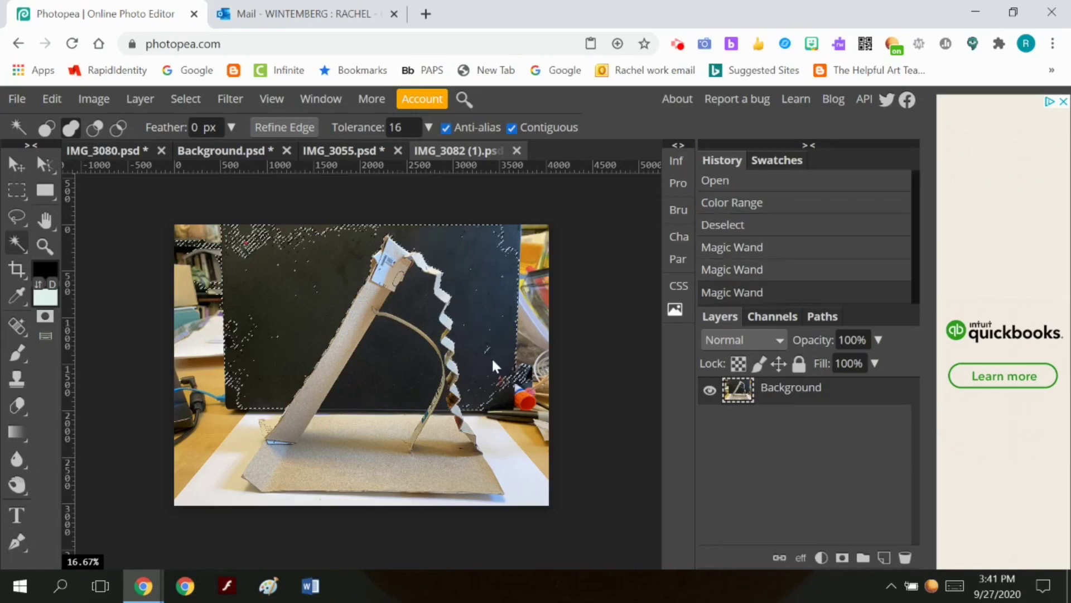
left_click(414, 307, "shift")
left_click(391, 373, "shift")
left_click(533, 259, "shift")
left_click(535, 319, "shift")
Add the white paper areas along the bottom and paper edges to the selection.
left_click(510, 435, "shift")
left_click(531, 480, "shift")
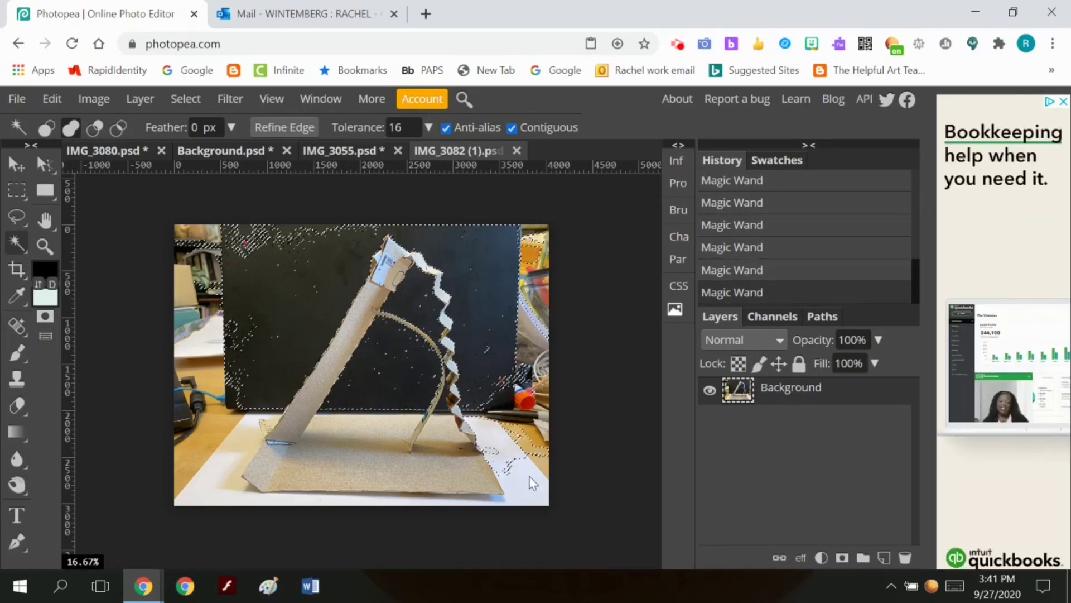
left_click(440, 498, "shift")
left_click(246, 441, "shift")
left_click(244, 456, "shift")
left_click(228, 471, "shift")
left_click(257, 422, "shift")
left_click(248, 428, "shift")
left_click(275, 411, "shift")
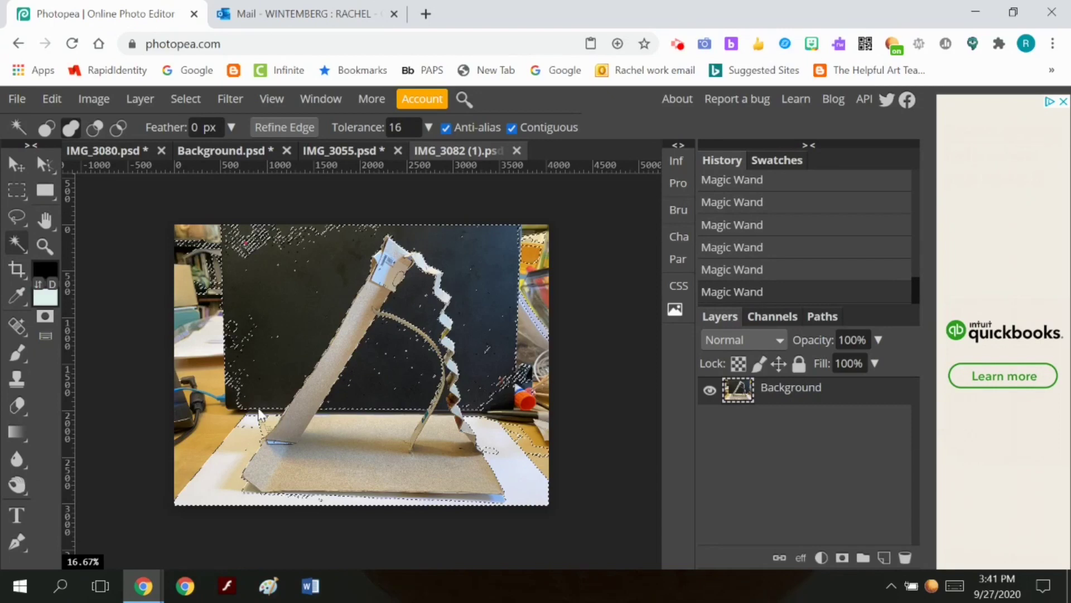
left_click(393, 417, "shift")
left_click(508, 430, "shift")
Delete the selected areas to transparency and drop the selection.
key("Delete")
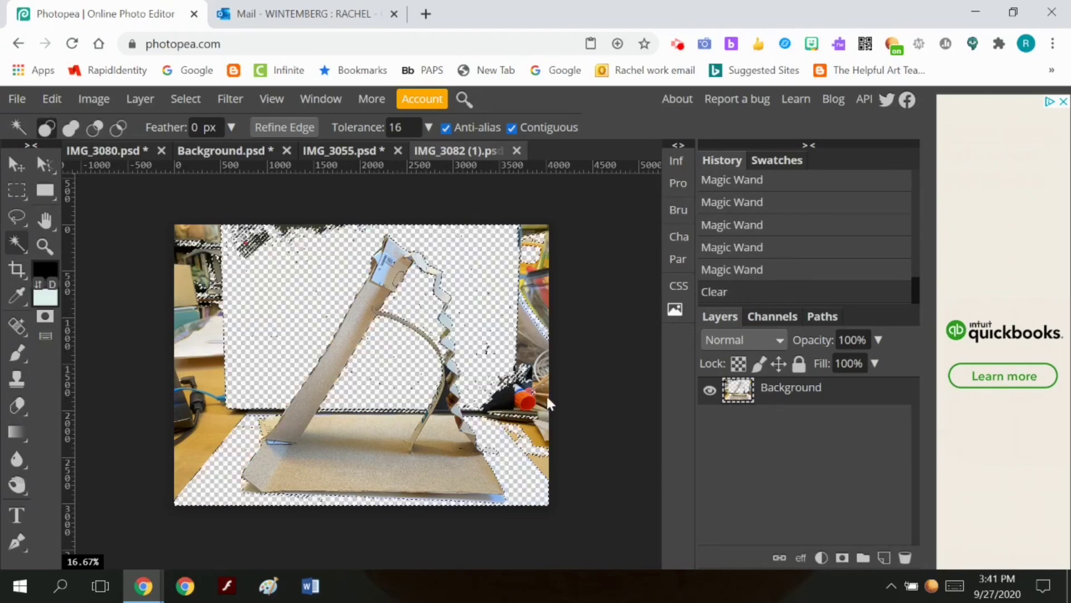
left_click(199, 98)
left_click(196, 159)
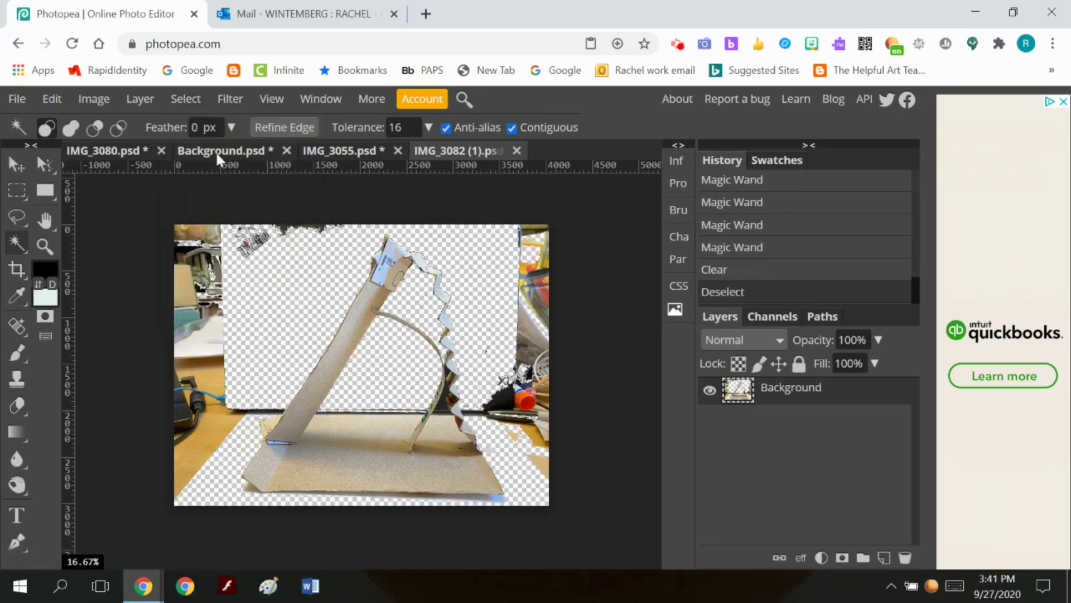
left_click(17, 406)
Enlarge the eraser to 898 px and erase the top-left of the photo.
left_click(51, 128)
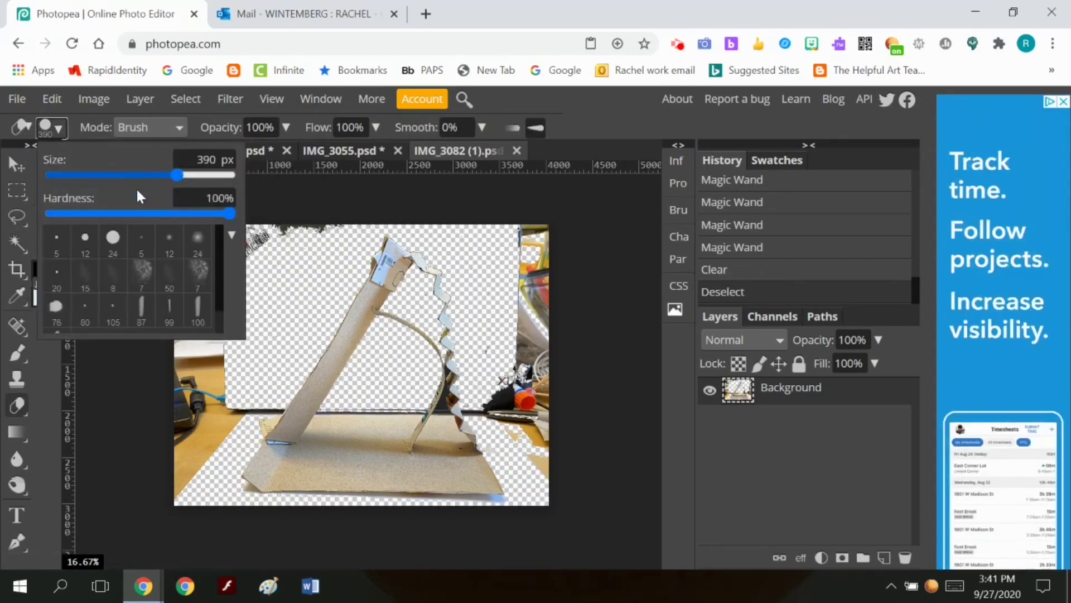
left_click_drag(168, 174, 207, 172)
left_click(194, 266)
mouse_move(194, 265)
left_mouse_down()
mouse_move(206, 312)
mouse_move(200, 228)
mouse_move(194, 368)
left_mouse_up()
Erase the orange bottom-left, the right-edge clutter and both ends of the black rod.
mouse_move(194, 433)
left_mouse_down()
mouse_move(179, 441)
mouse_move(226, 286)
mouse_move(329, 223)
mouse_move(357, 226)
left_mouse_up()
mouse_move(523, 257)
left_mouse_down()
mouse_move(519, 436)
mouse_move(541, 469)
left_mouse_up()
mouse_move(493, 274)
left_mouse_down()
mouse_move(497, 353)
mouse_move(508, 328)
mouse_move(491, 280)
mouse_move(499, 299)
left_mouse_up()
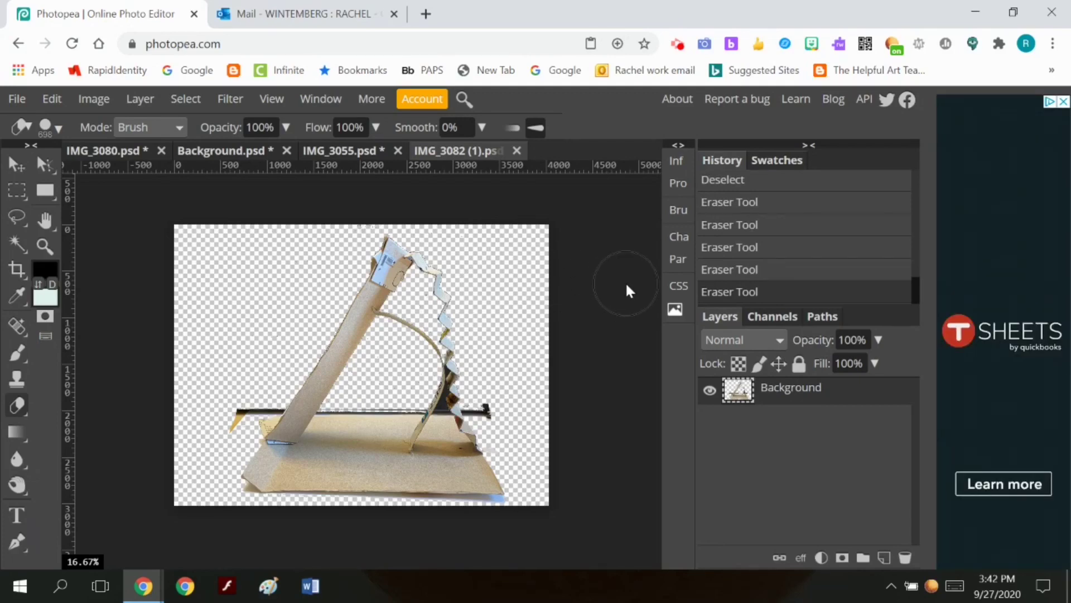
left_click(492, 407)
left_click(222, 403)
left_click(249, 405)
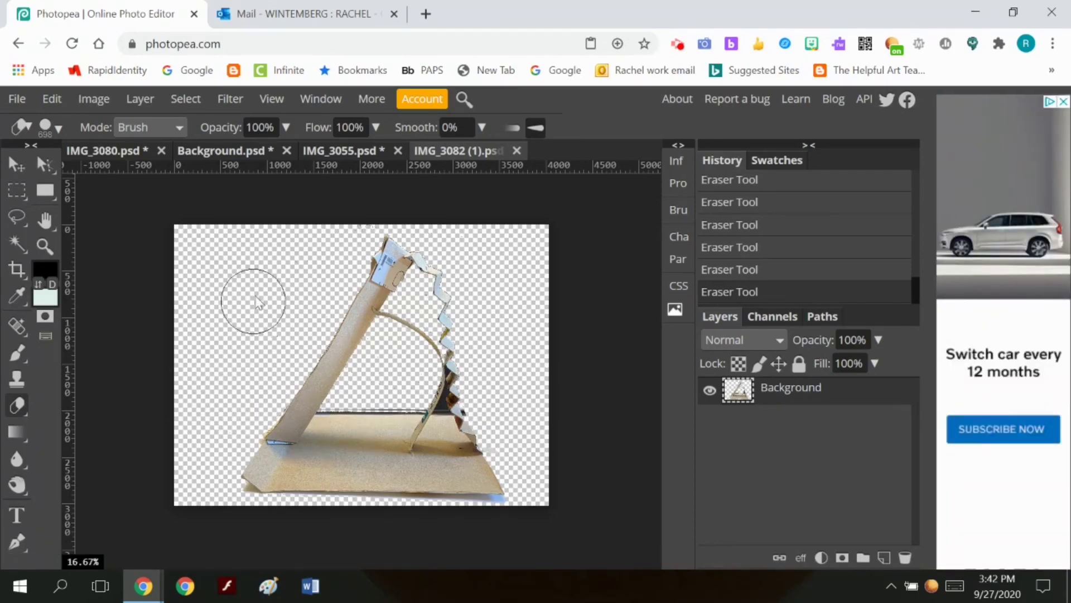
Magic Wand the dark rod strip and delete it, then pick the Zoom tool.
left_click(17, 243)
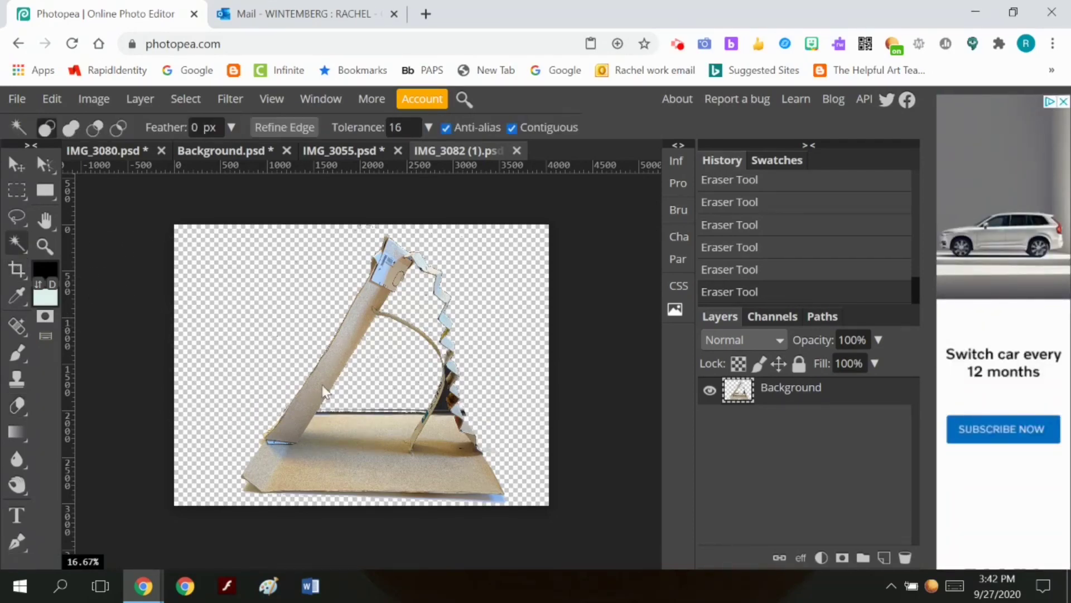
left_click(361, 414)
key("Delete")
left_click(45, 246)
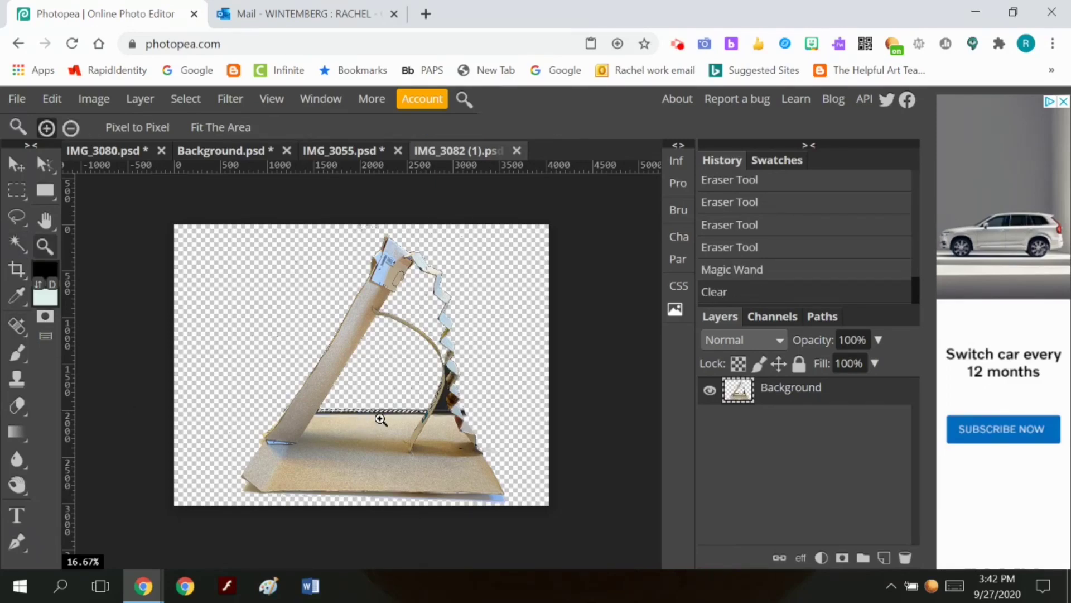
Zoom in on the rod area and delete the dark rod strip and its leftover pixels by colour.
left_click(363, 418)
left_click(22, 240)
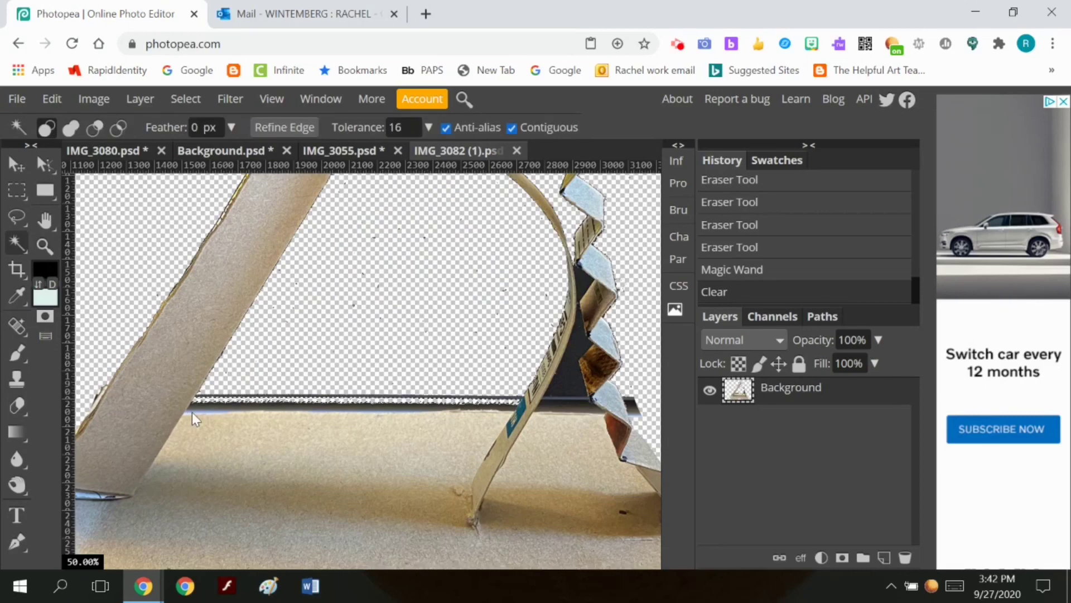
left_click(357, 406)
key("Delete")
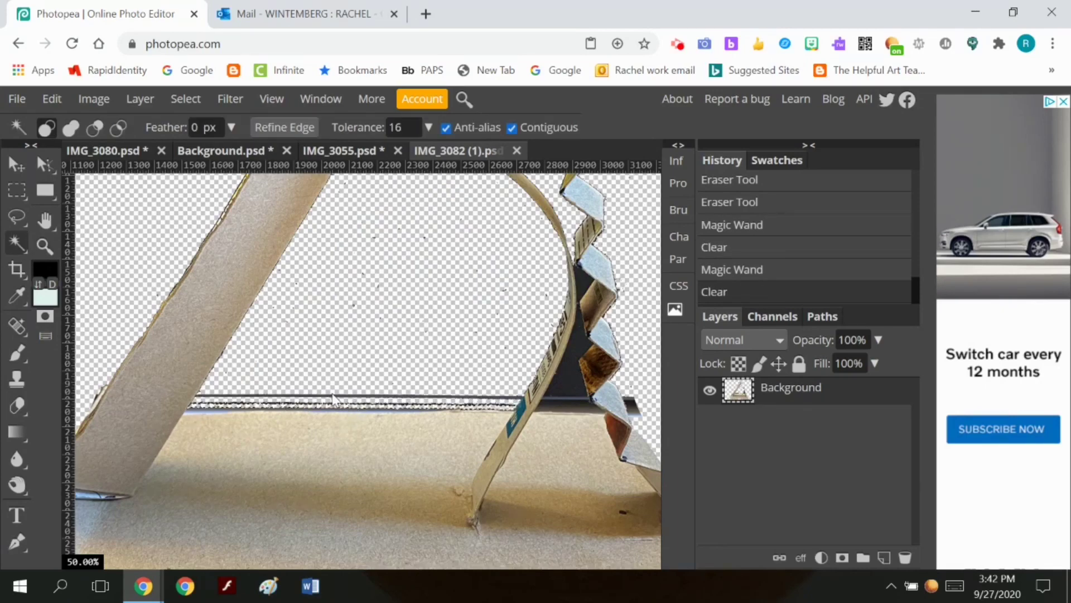
key("Delete")
left_click(324, 400)
key("Delete")
Shrink the eraser to 68 px, deselect, and erase the dark seam across toward the zigzag.
left_click(17, 406)
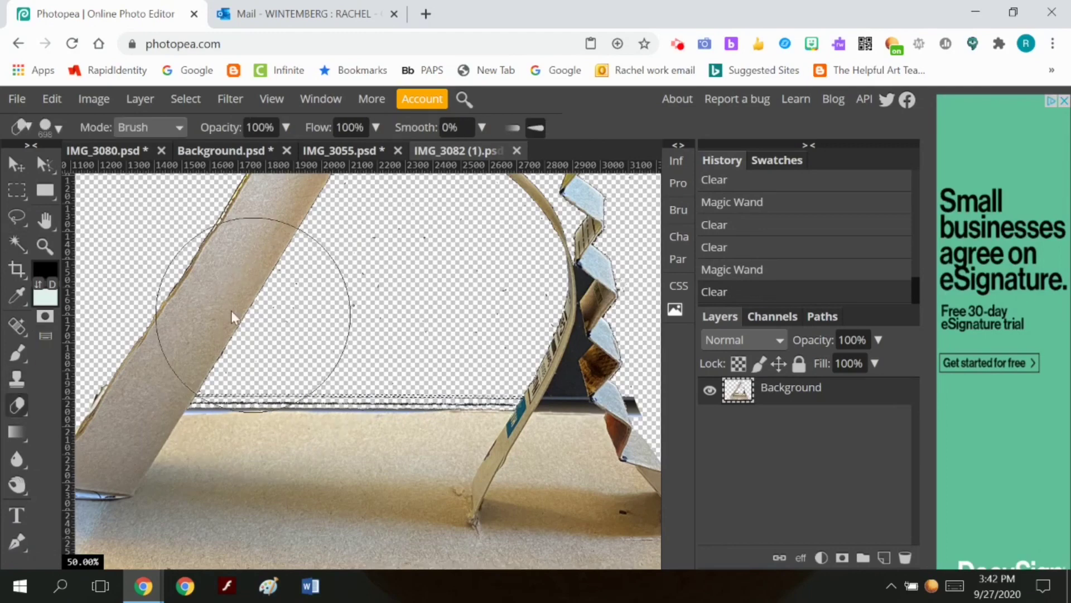
left_click(56, 128)
left_click_drag(118, 177, 94, 176)
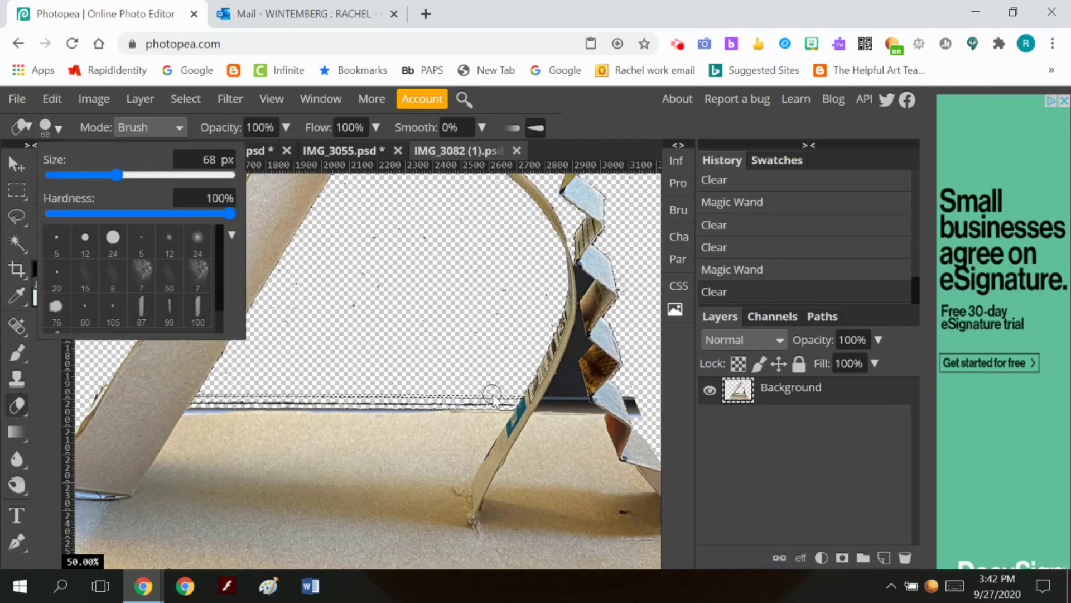
left_click(511, 402)
left_click(185, 99)
left_click(193, 137)
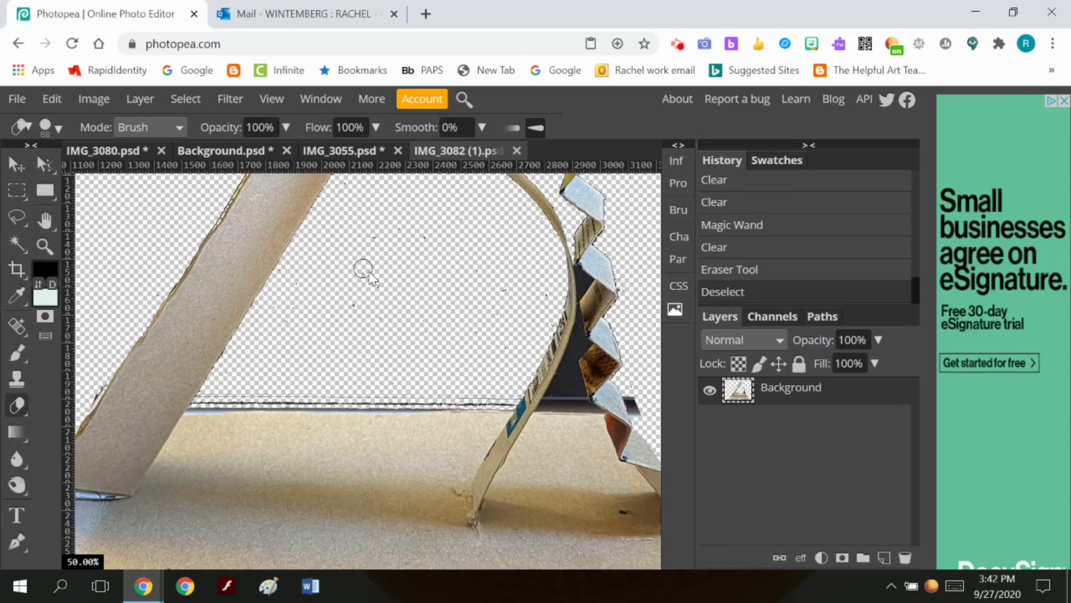
left_click(512, 403)
left_click(203, 402, "shift")
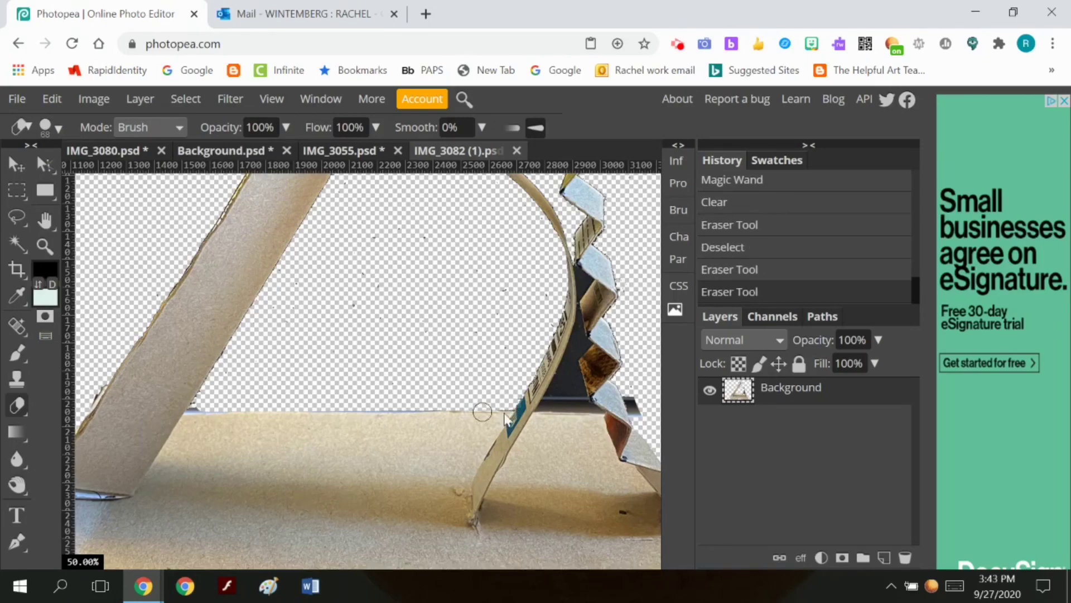
Delete the dark area near the zigzag by colour and erase remaining spots of the seam.
key("w")
left_click(567, 380)
key("Delete")
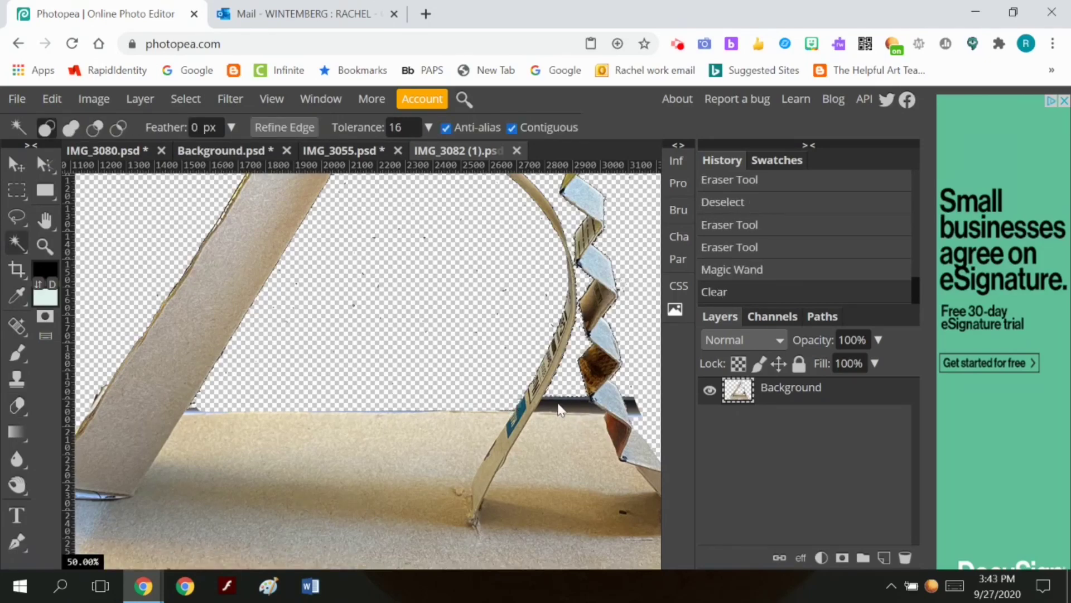
left_click(559, 409)
key("ctrl+d")
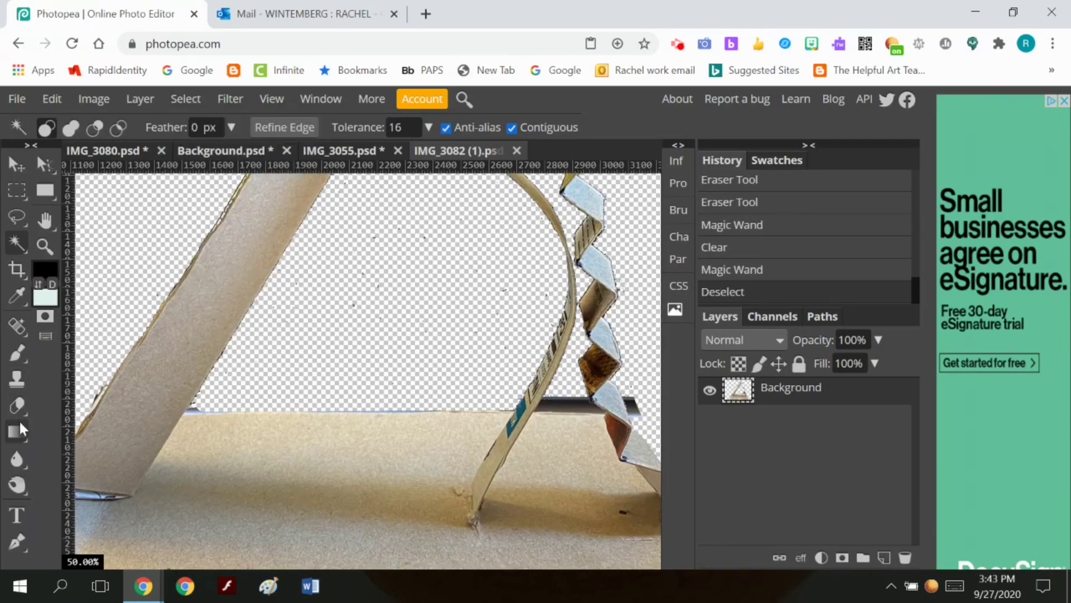
key("e")
left_click(552, 403)
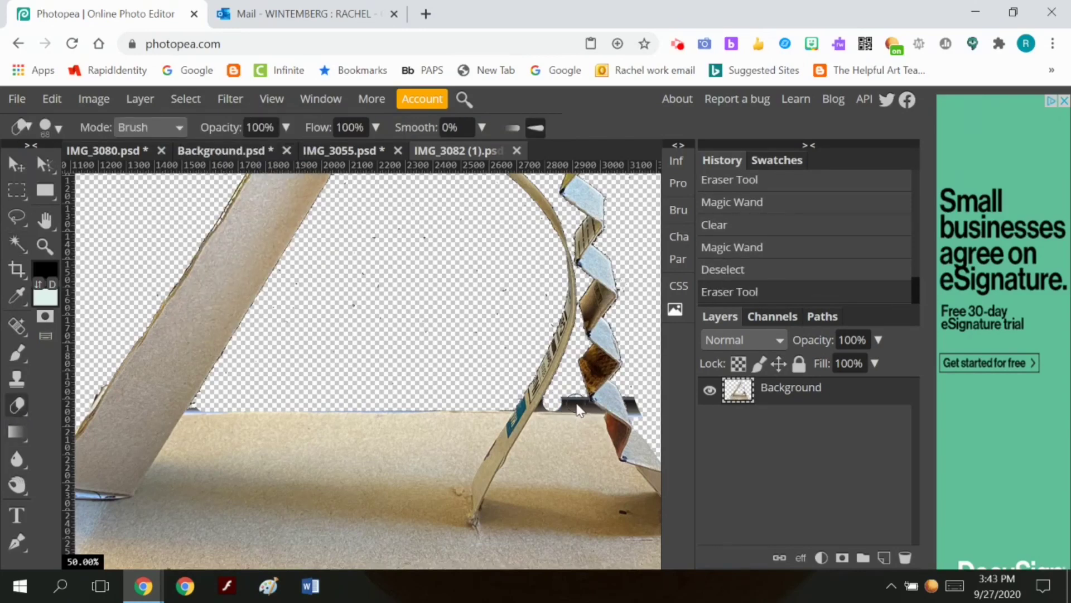
left_click(576, 406)
Magic Wand several seam areas near the zigzag and delete them.
key("w")
left_click(130, 339)
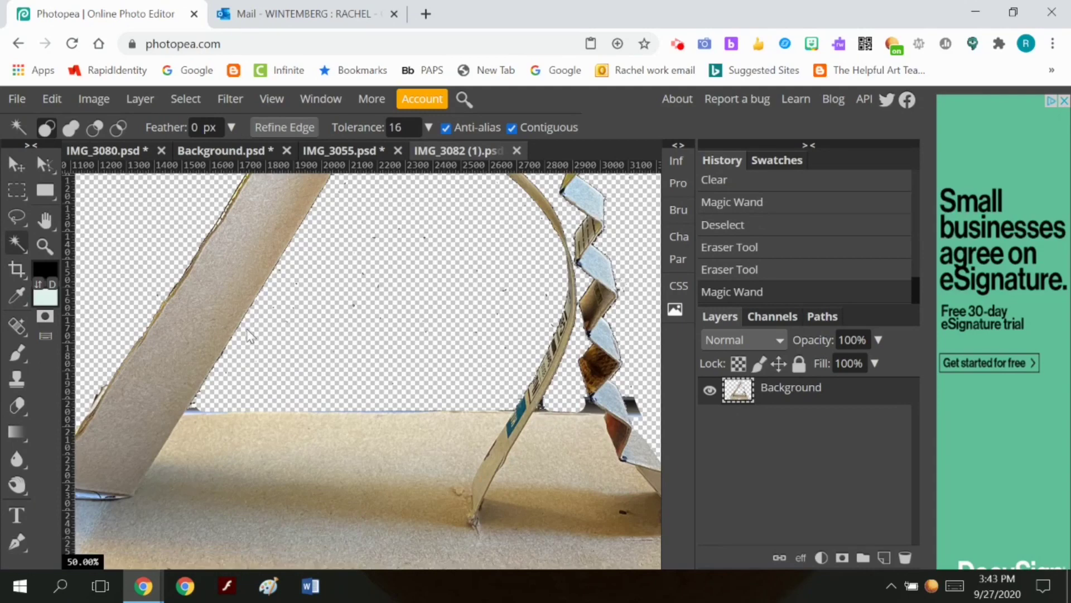
left_click(541, 420, "shift")
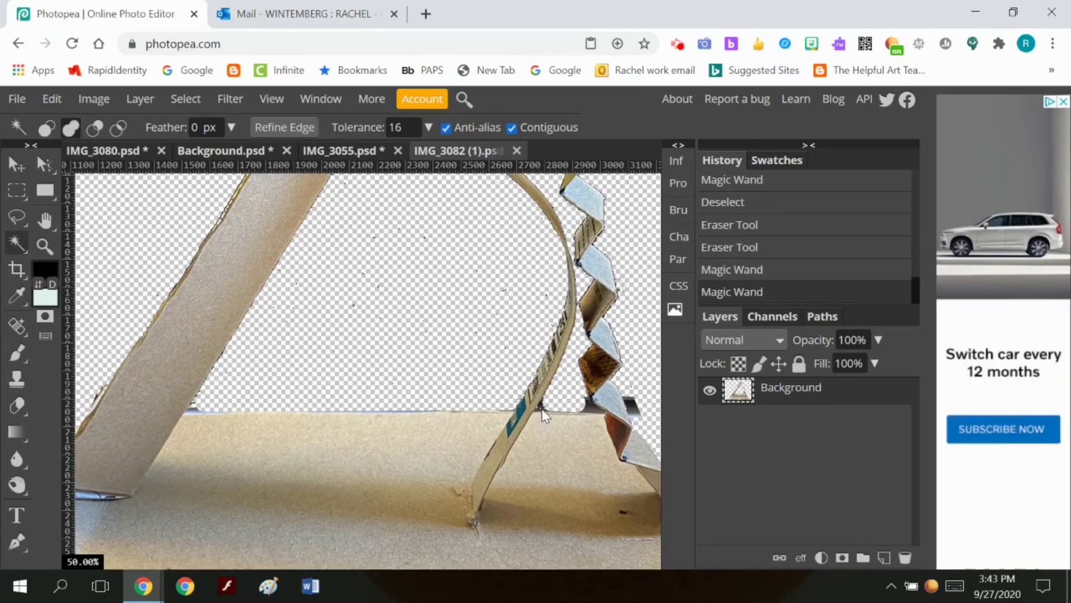
left_click(542, 409, "shift")
left_click(594, 410, "shift")
left_click(594, 411, "shift")
left_click(594, 411, "shift")
key("Delete")
Select more seam pixels on the right side, delete them and deselect.
left_click(594, 411)
left_click(631, 404, "shift")
left_click(633, 405, "shift")
left_click(636, 416, "shift")
left_click(638, 418, "shift")
left_click(637, 420, "shift")
key("Delete")
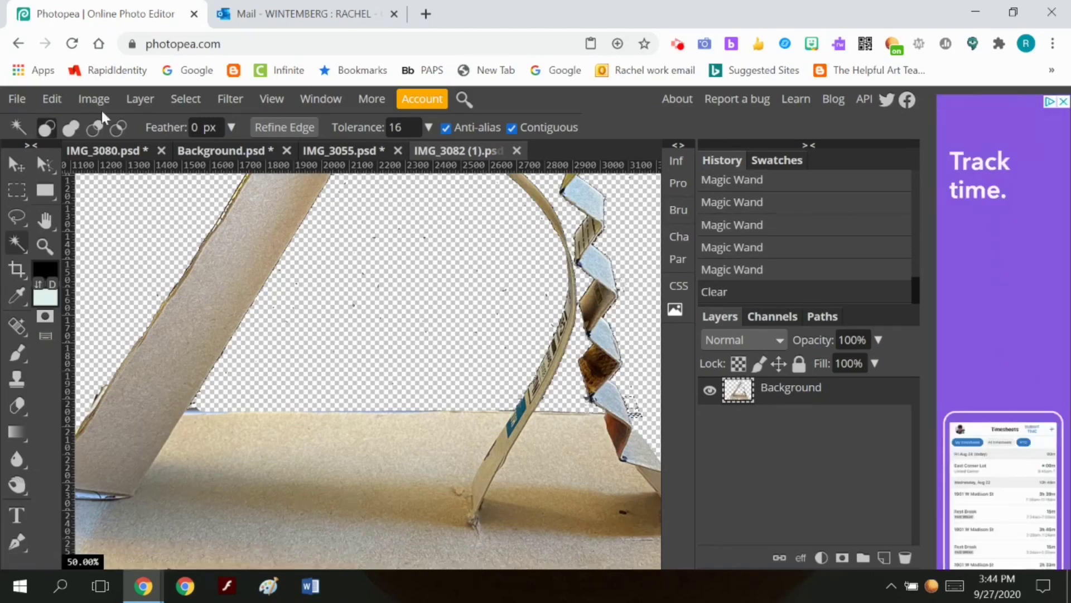
key("ctrl+d")
Erase stray bits along the zigzag's right edge, then zoom out to the whole sculpture.
key("e")
left_click_drag(649, 414, 631, 391)
left_click(632, 386)
left_click(44, 245)
scroll(296, 267, "down", 3)
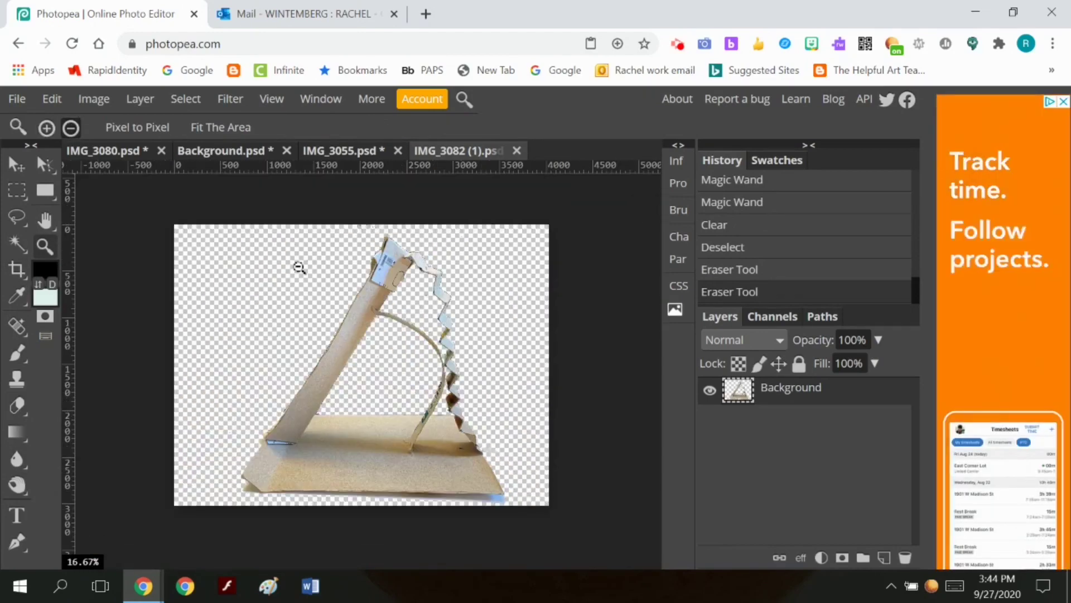
Magic Wand the whitish strip along the base's bottom, then drop the selection.
key("w")
left_click(480, 497)
left_click(469, 500)
left_click(461, 503)
left_click(493, 505)
left_click(185, 99)
left_click(212, 148)
Enlarge the eraser to 231 px and erase the whitish strip along the base's bottom edge.
left_click(16, 405)
left_click(61, 126)
left_click_drag(83, 175, 111, 175)
left_click(176, 472)
left_click_drag(498, 503, 268, 505)
left_click(273, 505)
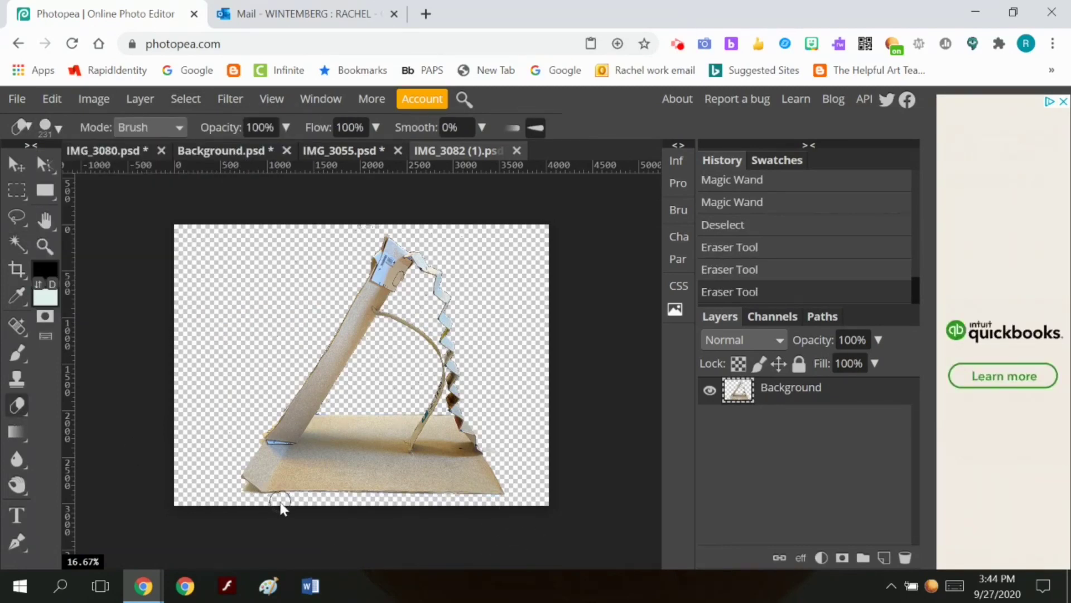
Set the image size to 300 DPI with a 5 in height (6.67 × 5 in).
left_click(249, 498)
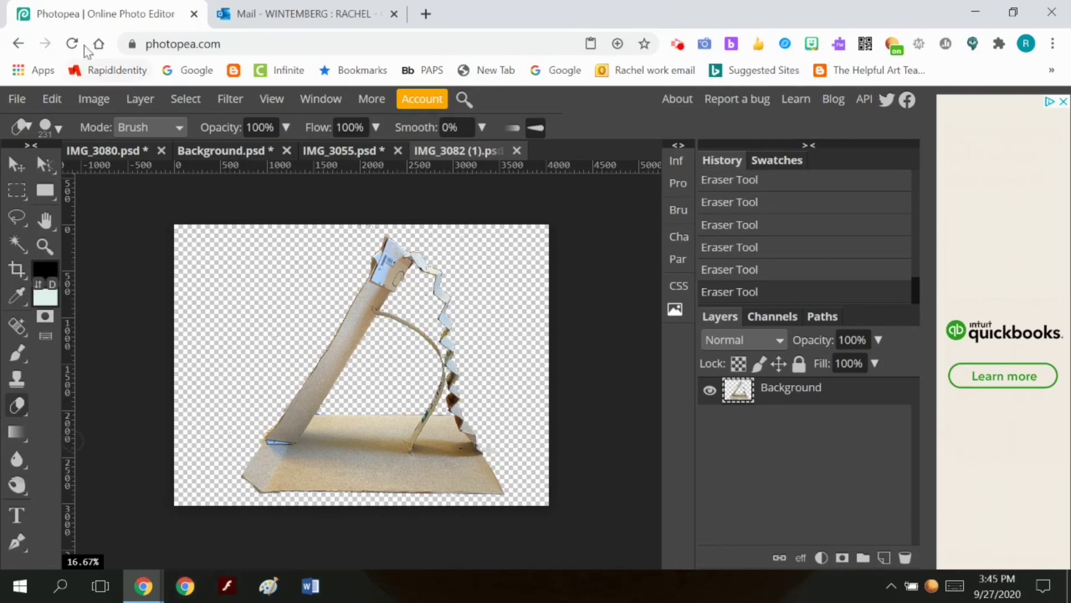
left_click(93, 99)
left_click(162, 291)
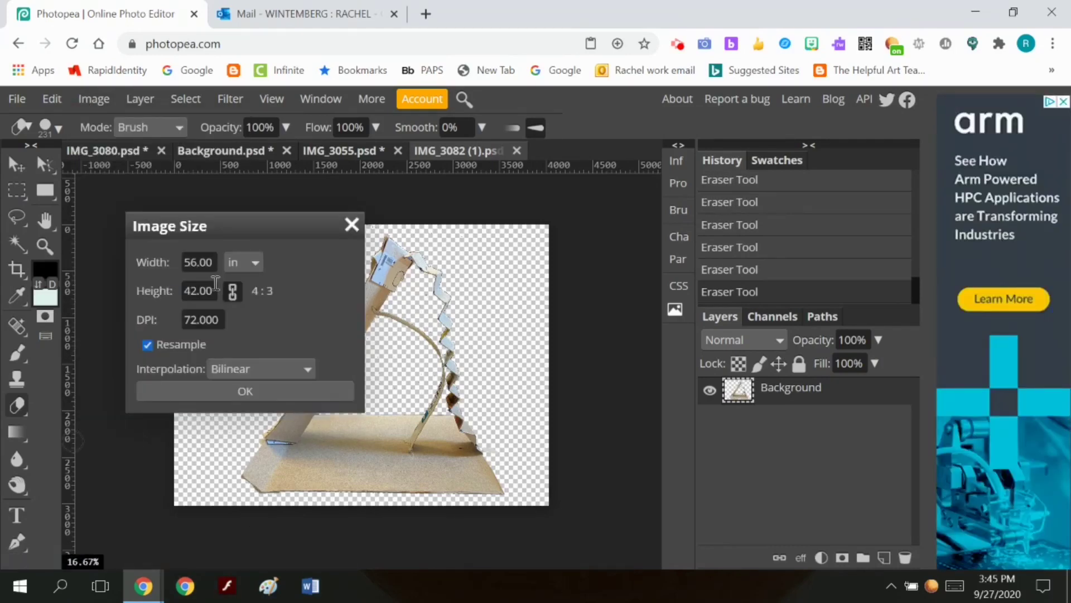
left_click(157, 320)
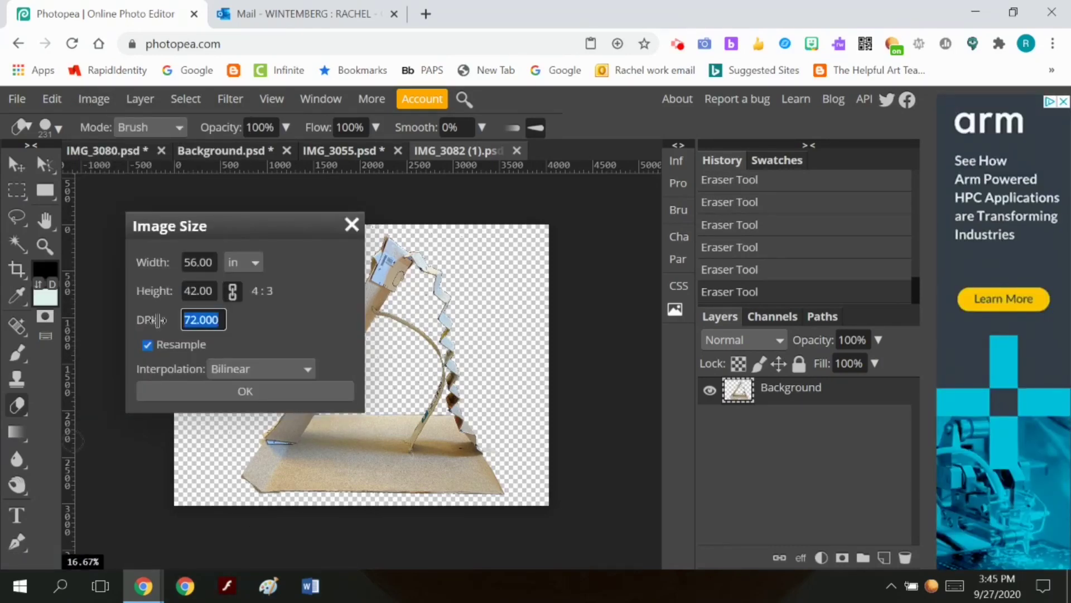
type("3")
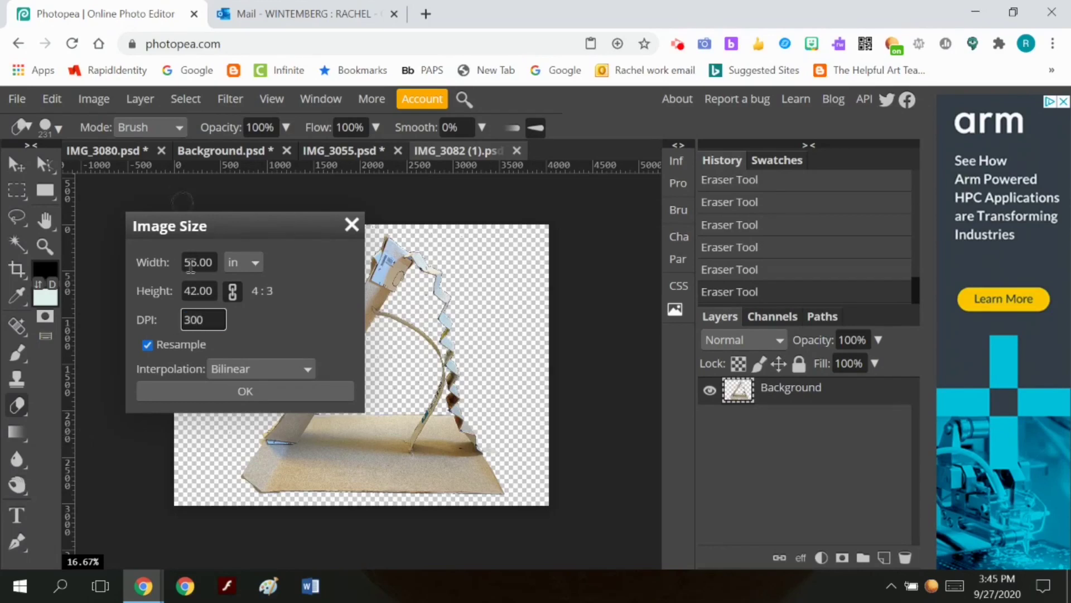
left_click(181, 282)
type("5")
left_click(257, 394)
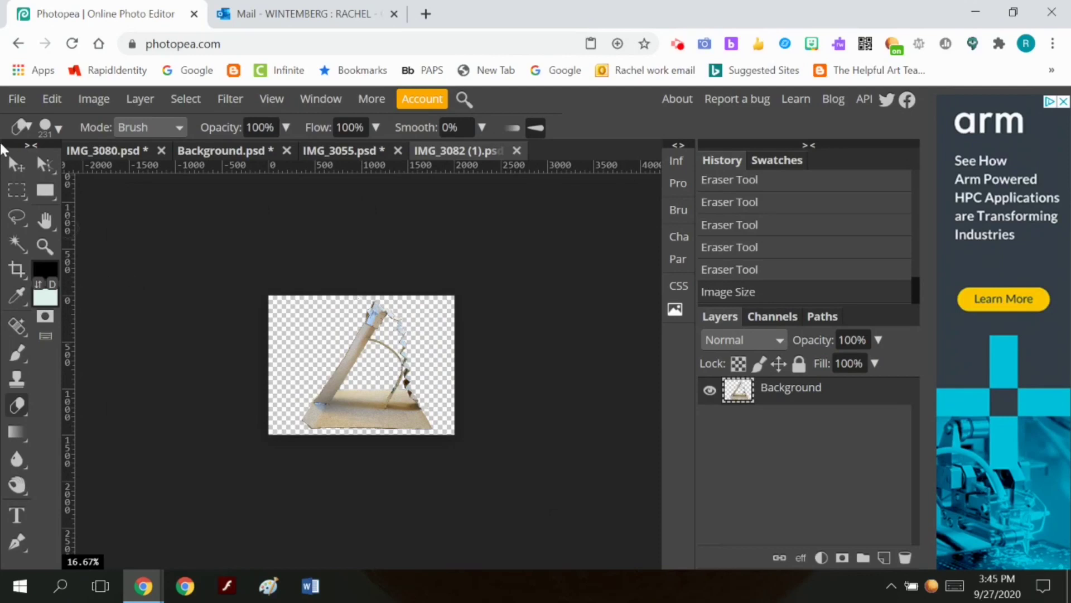
Draw a rectangular selection around the zigzag sculpture.
key("m")
left_click_drag(303, 296, 321, 406)
left_click_drag(290, 296, 435, 445)
Copy the sculpture into IMG_3055.psd, then undo that paste.
left_click(52, 99)
left_click(72, 266)
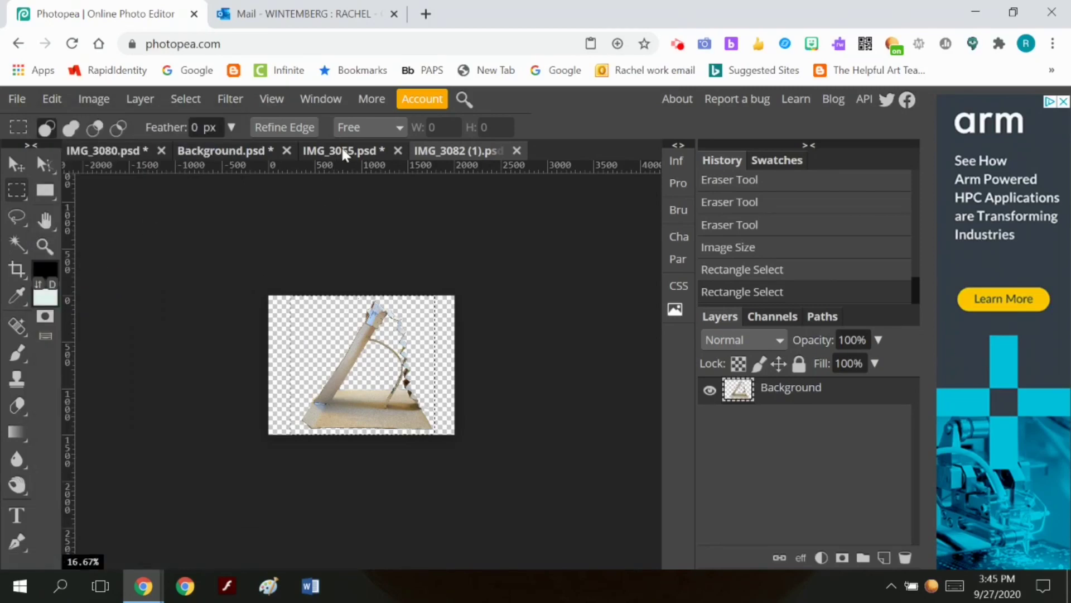
left_click(334, 152)
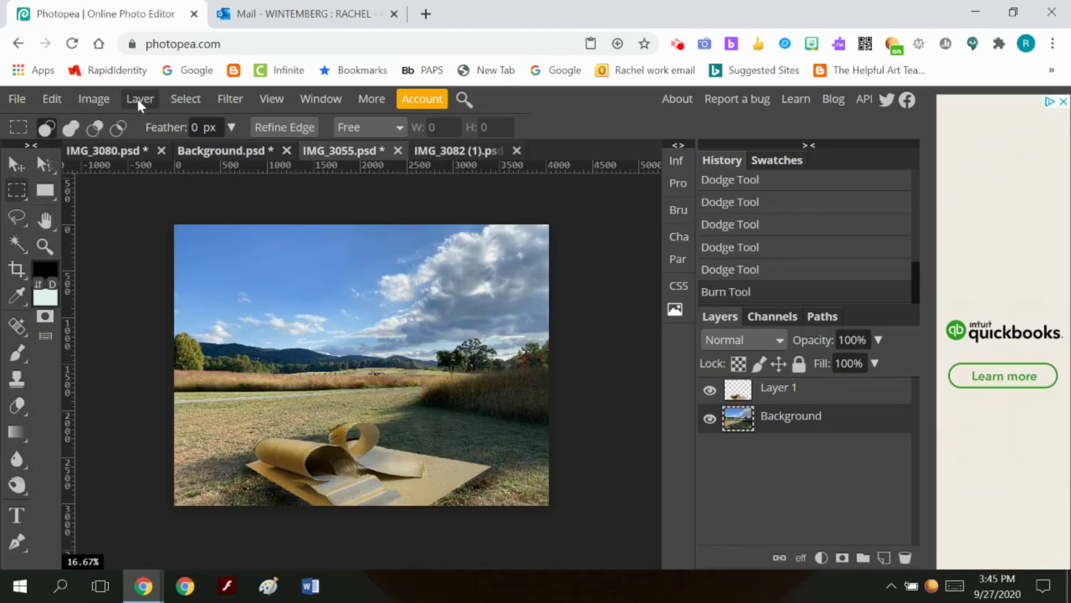
left_click(52, 99)
left_click(96, 316)
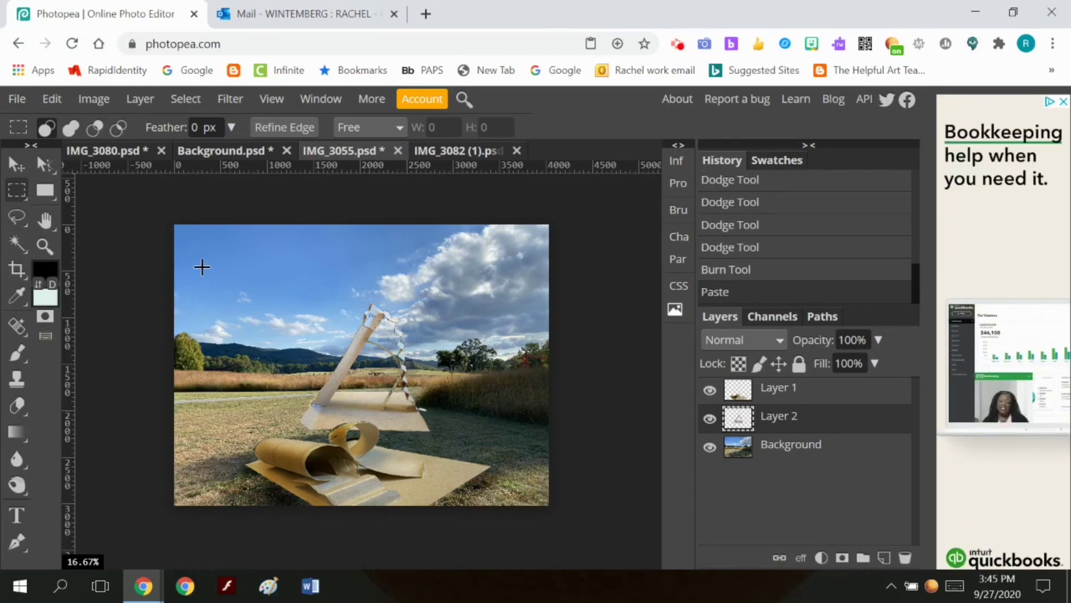
key("ctrl+z")
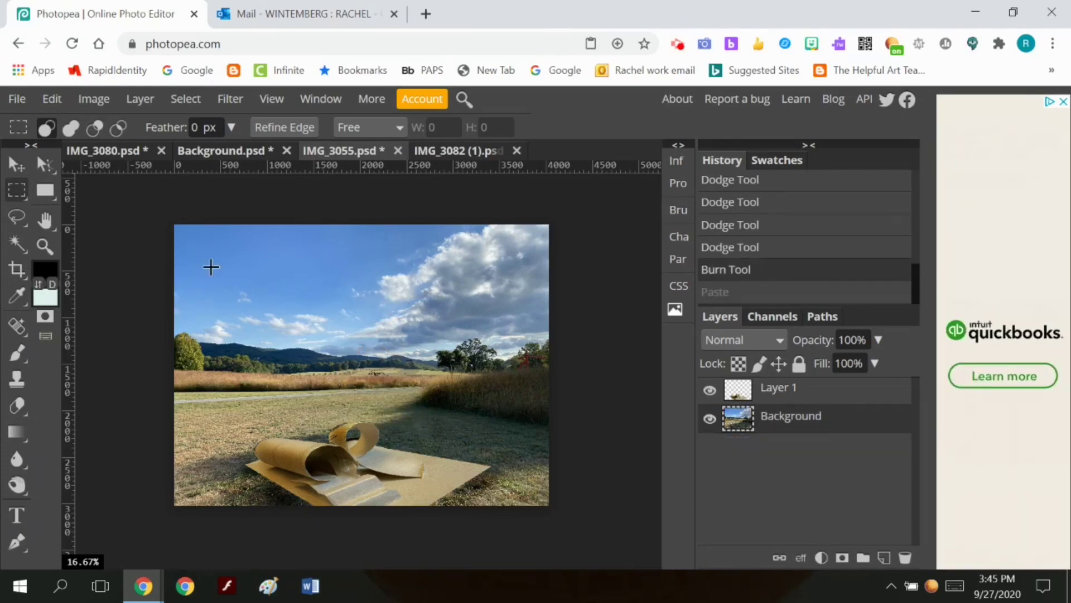
In IMG_3082 (1), free-transform the sculpture flatter and wider, then commit.
left_click(424, 156)
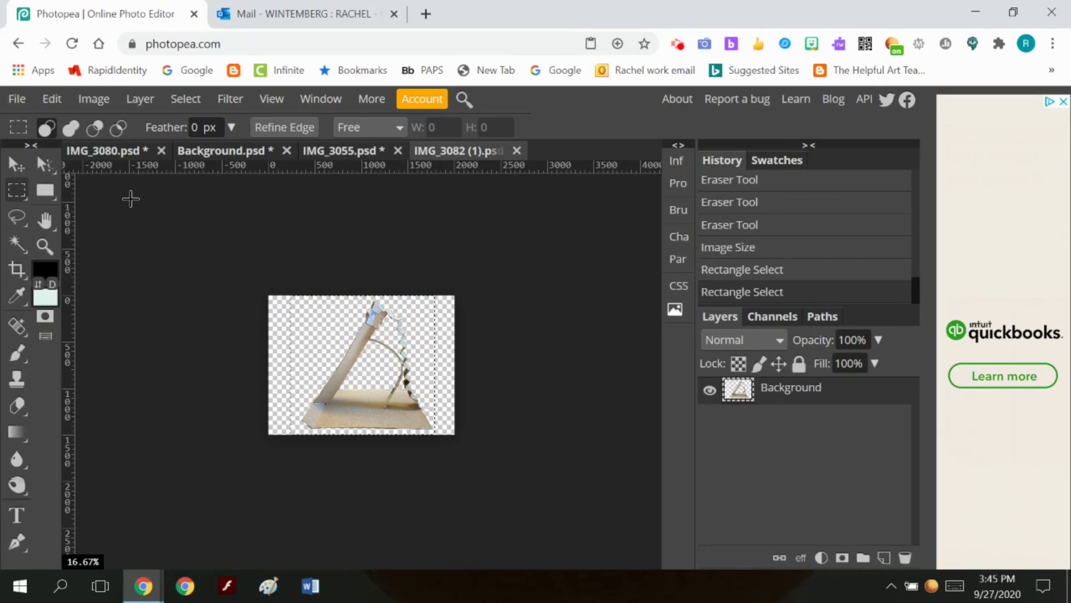
left_click(59, 101)
mouse_move(84, 511)
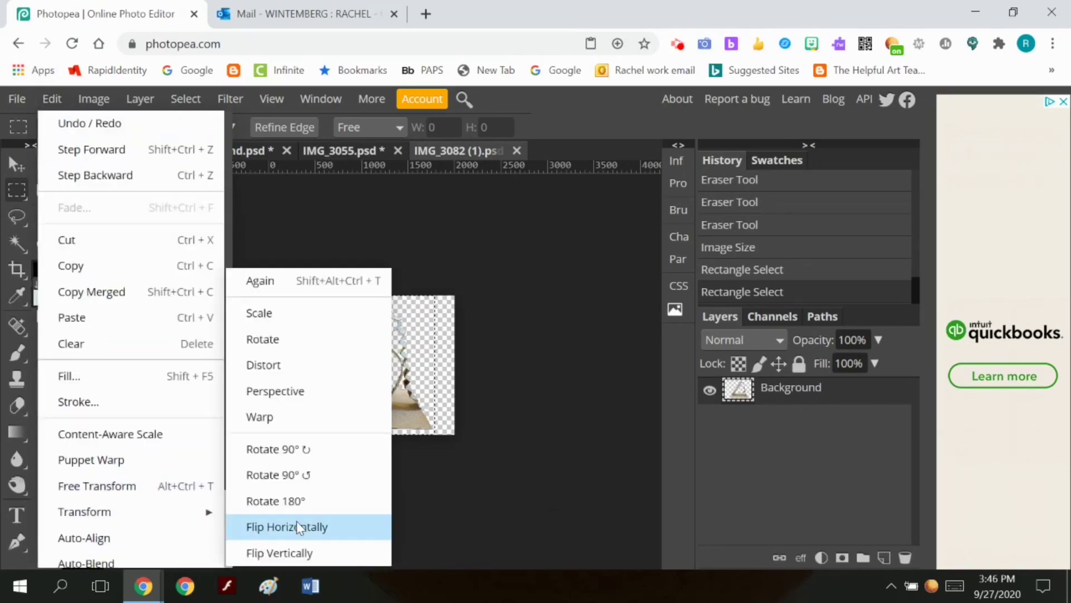
left_click(171, 487)
left_click_drag(363, 294, 352, 314)
left_click_drag(290, 374, 268, 372)
left_click_drag(435, 374, 450, 374)
left_click_drag(359, 313, 359, 330)
left_click(668, 129)
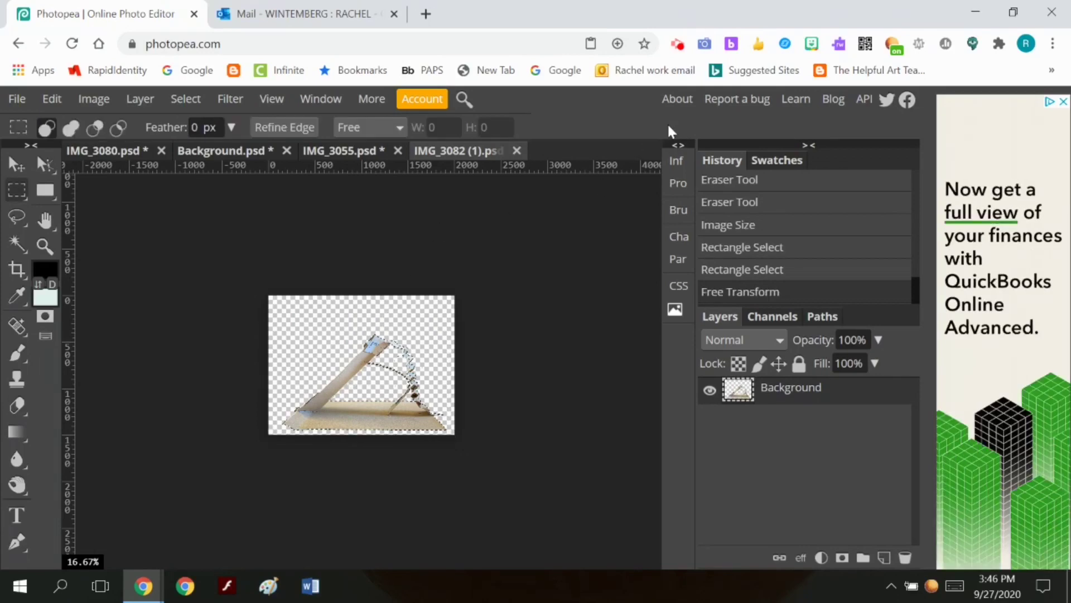
Copy the transformed sculpture and paste it into IMG_3055.psd as a new layer.
left_click(55, 100)
left_click(104, 268)
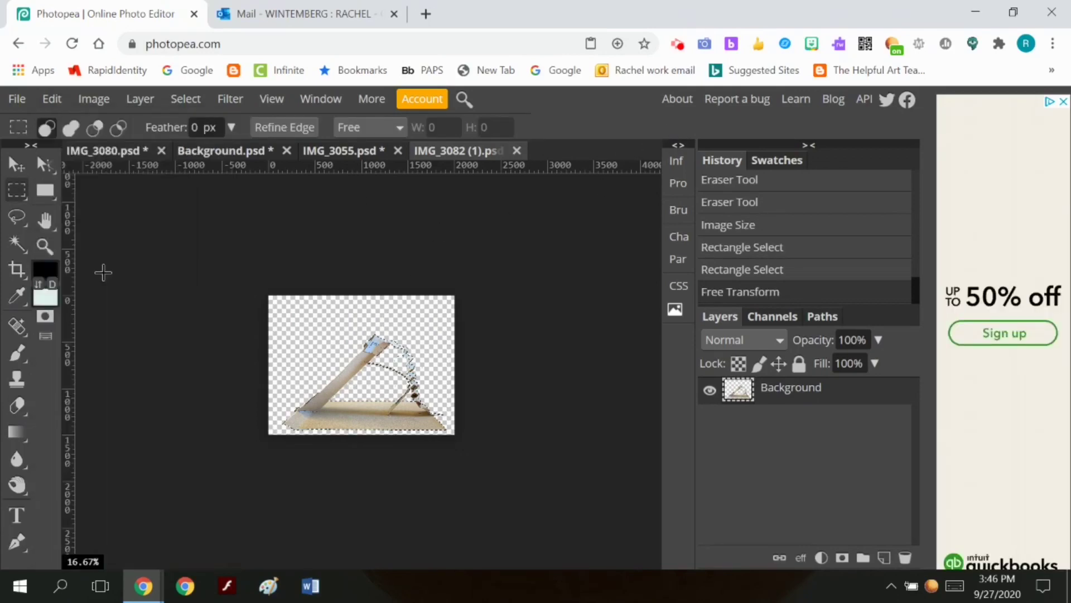
left_click(364, 151)
left_click(60, 104)
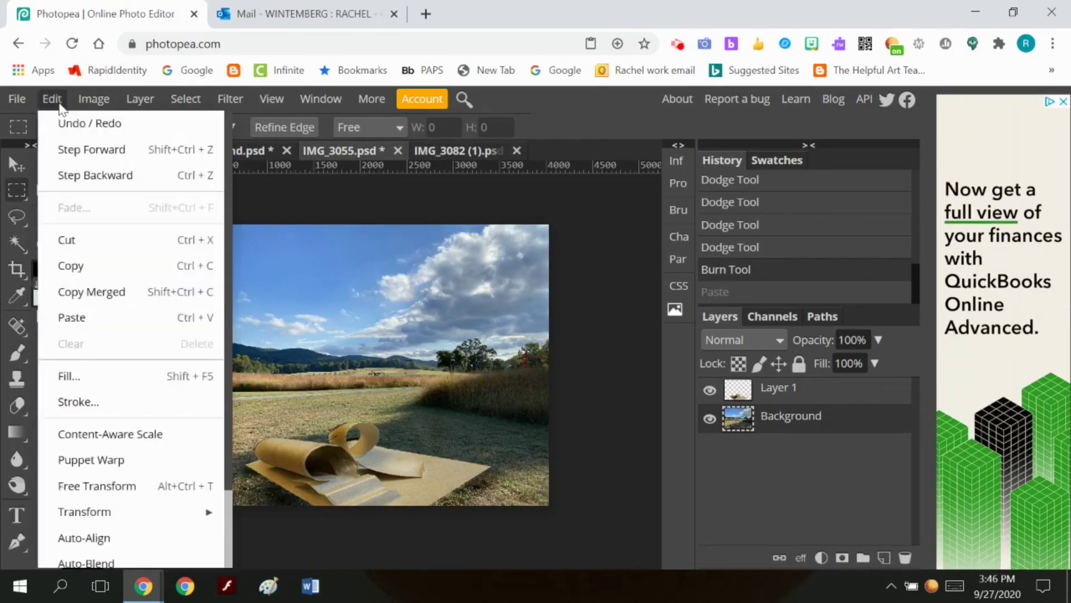
left_click(109, 328)
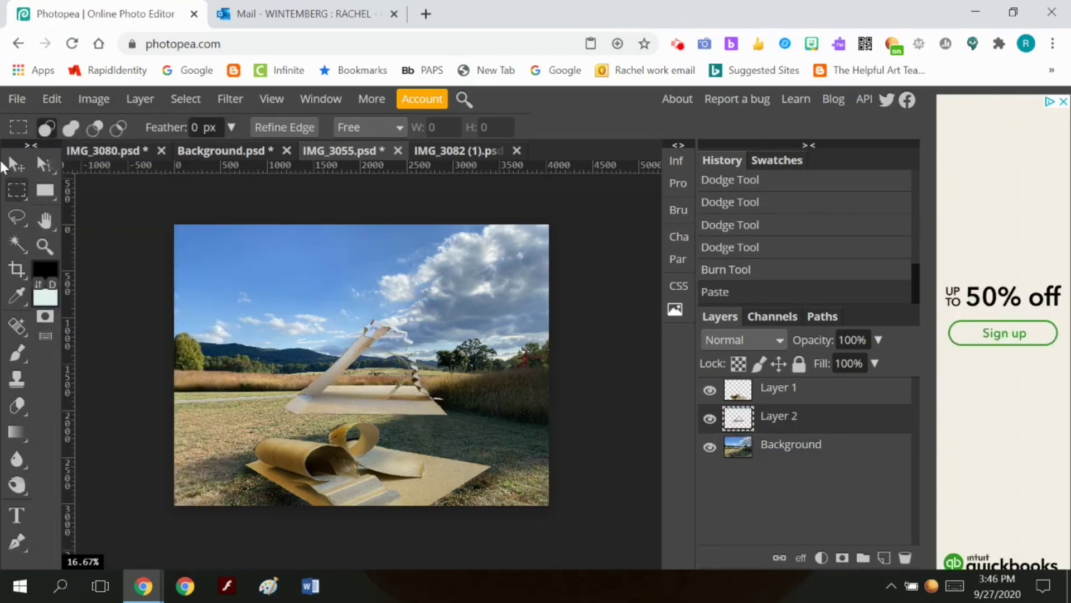
Move Layer 2 down onto the grass, tilt it to about -3.7°, and apply the transform.
left_click(16, 164)
left_click_drag(347, 367, 329, 399)
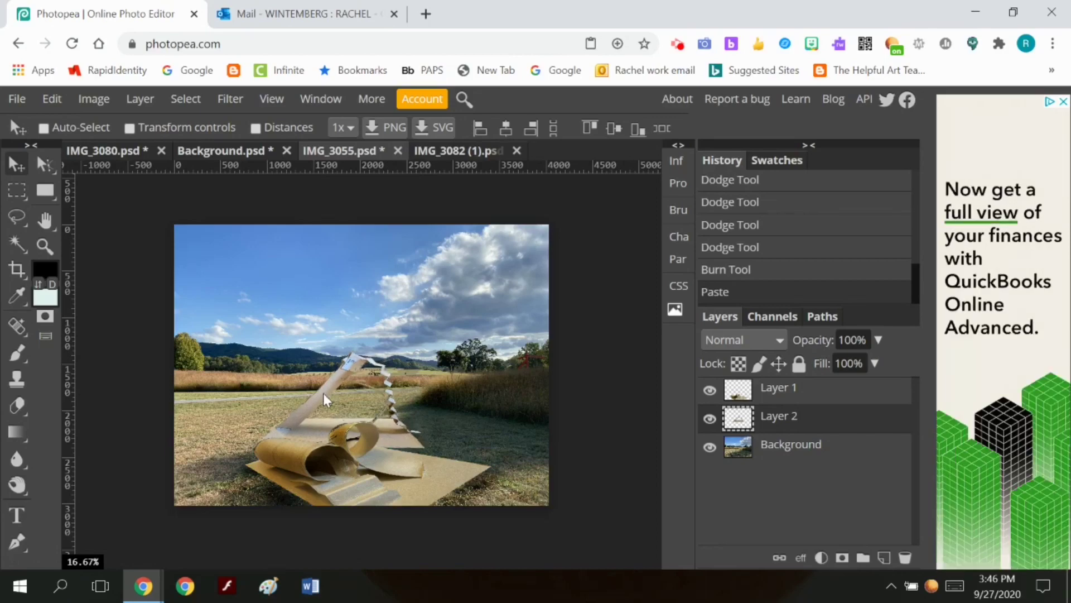
left_click(52, 99)
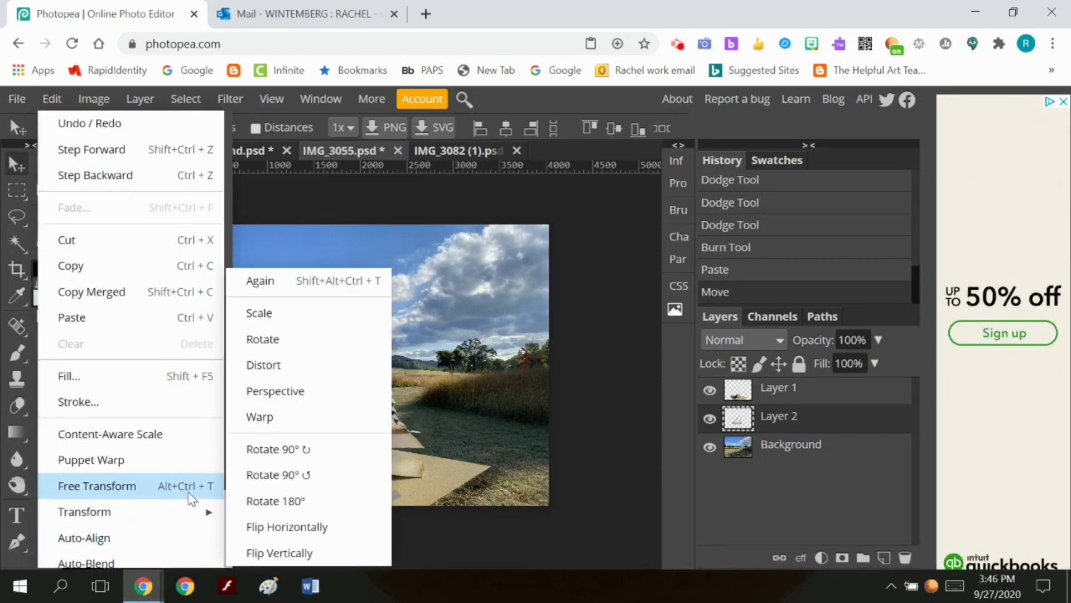
left_click(189, 489)
left_click_drag(430, 453, 428, 470)
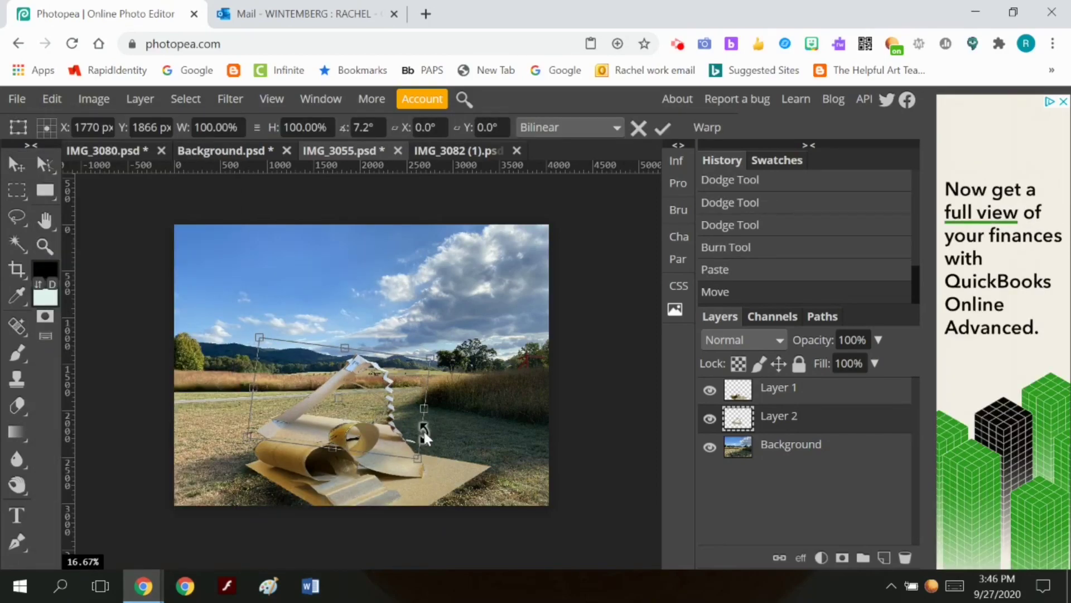
left_click_drag(347, 397, 358, 400)
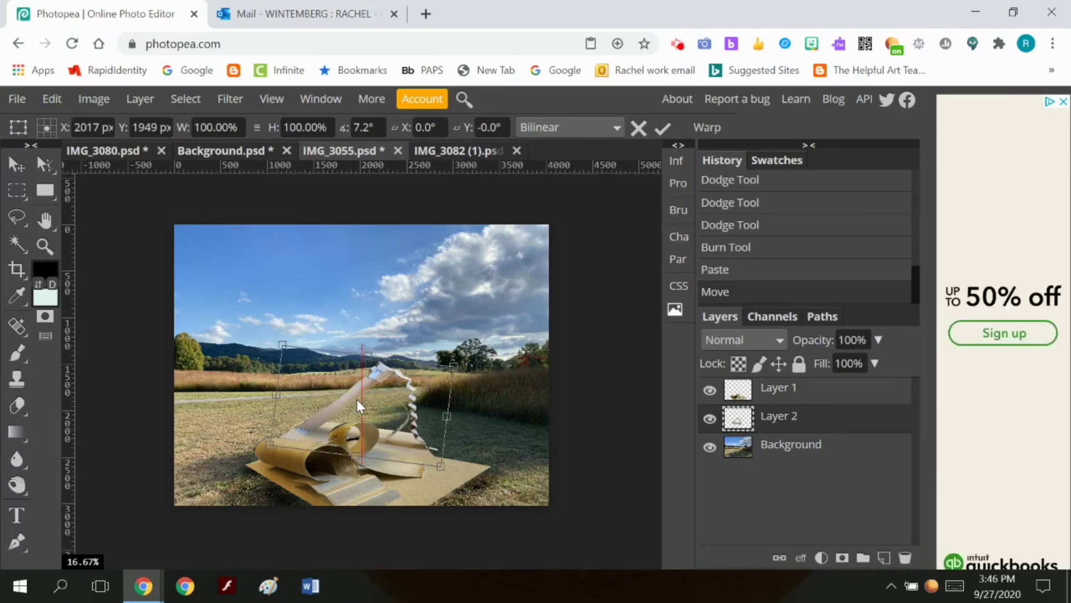
left_click_drag(447, 473, 433, 444)
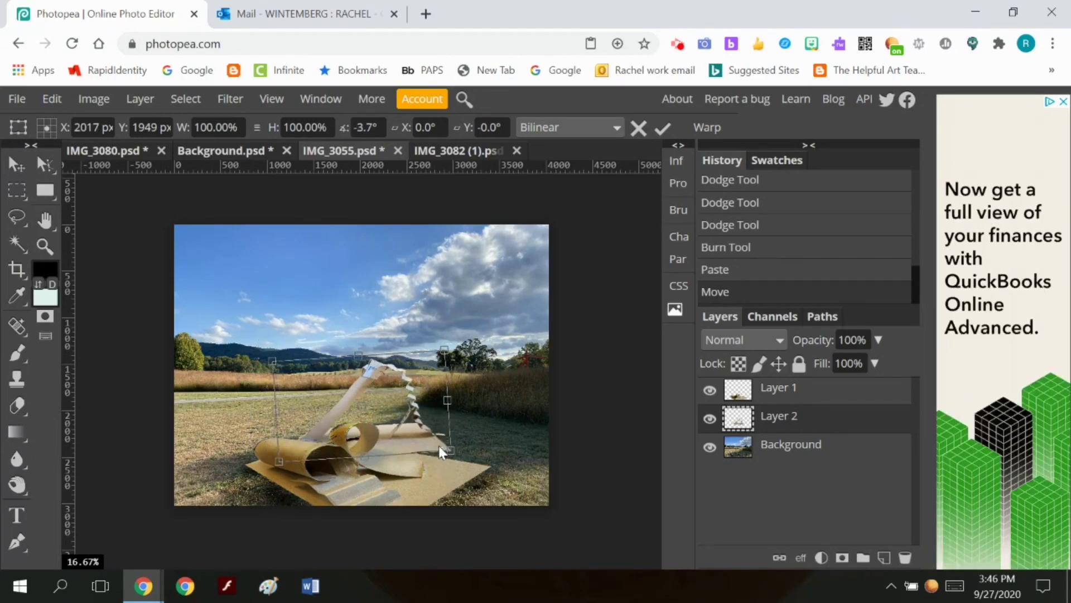
left_click_drag(382, 395, 384, 404)
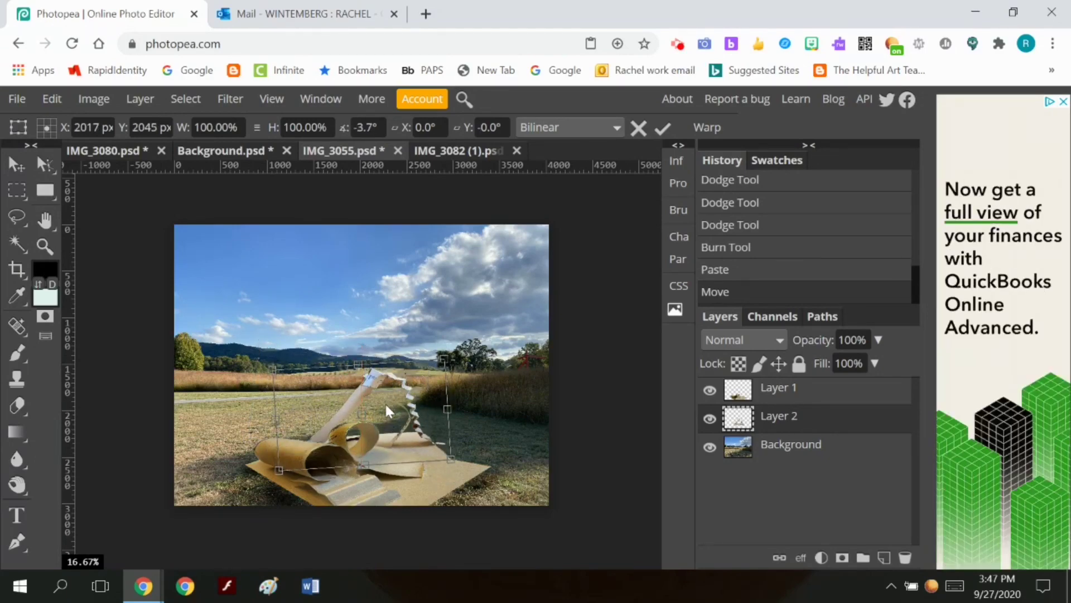
left_click(662, 128)
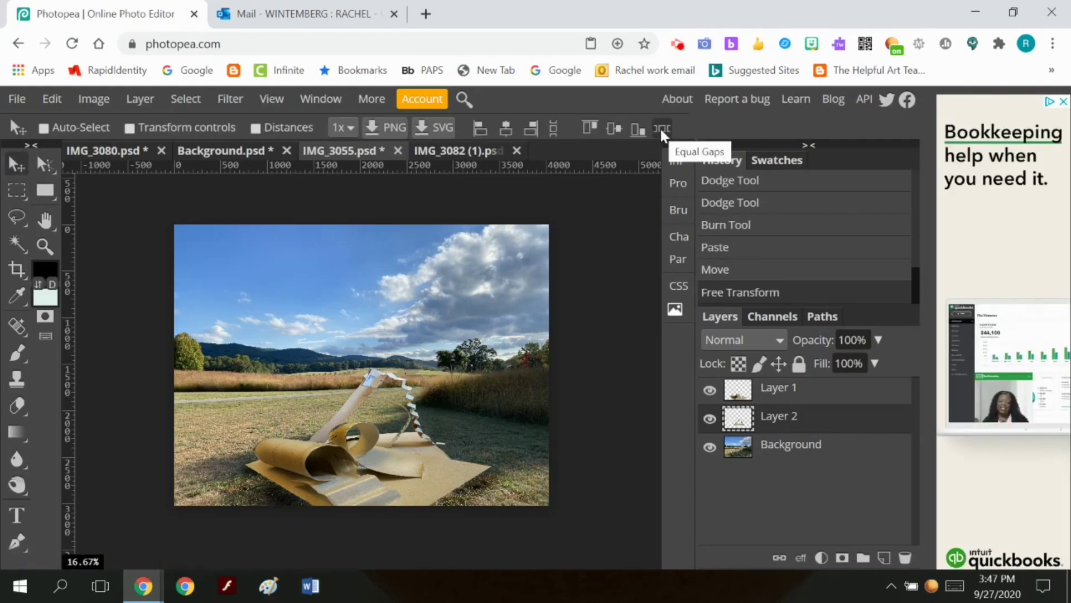
Delete three leftover background patches near the cardboard by colour, then deselect.
left_click(17, 242)
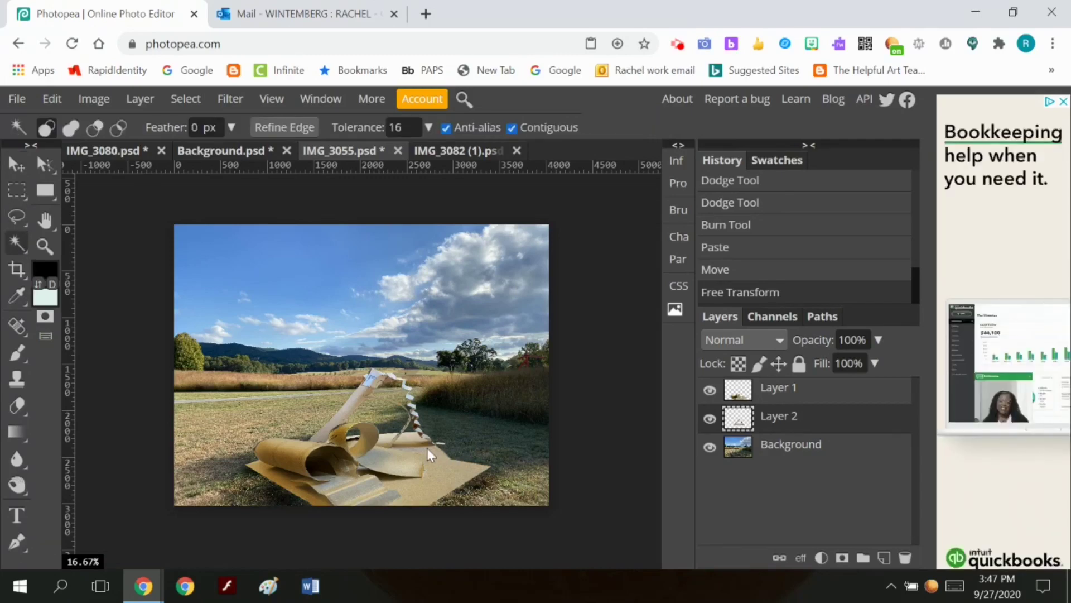
left_click(427, 448)
key("Delete")
left_click(413, 451)
key("Delete")
left_click(400, 450)
key("Delete")
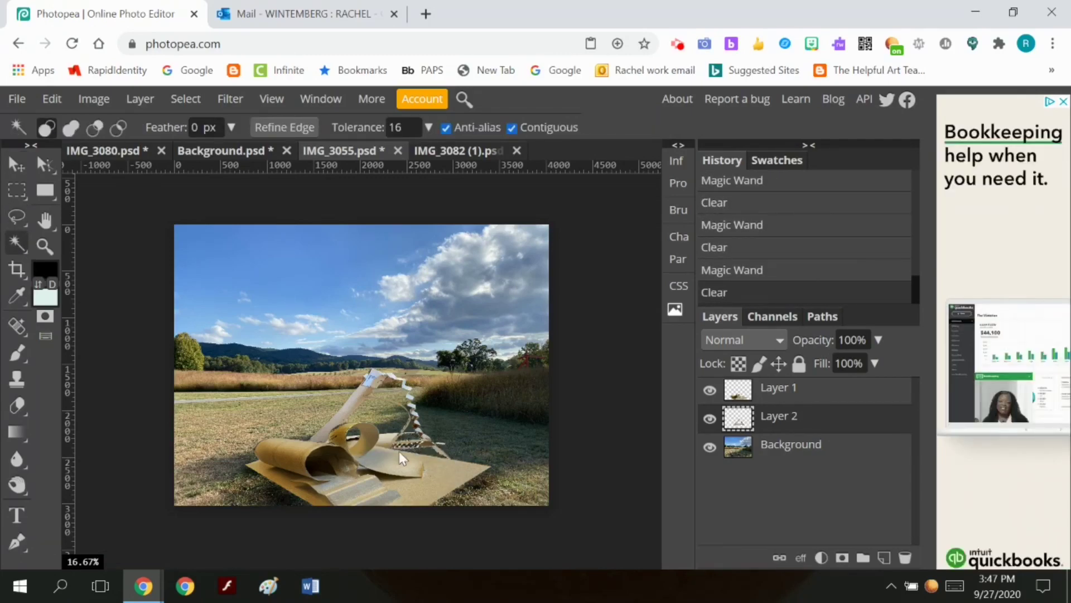
left_click(186, 98)
left_click(218, 156)
Zoom in on the zigzag strip and erase remnants near the bottom centre and a white strip.
key("z")
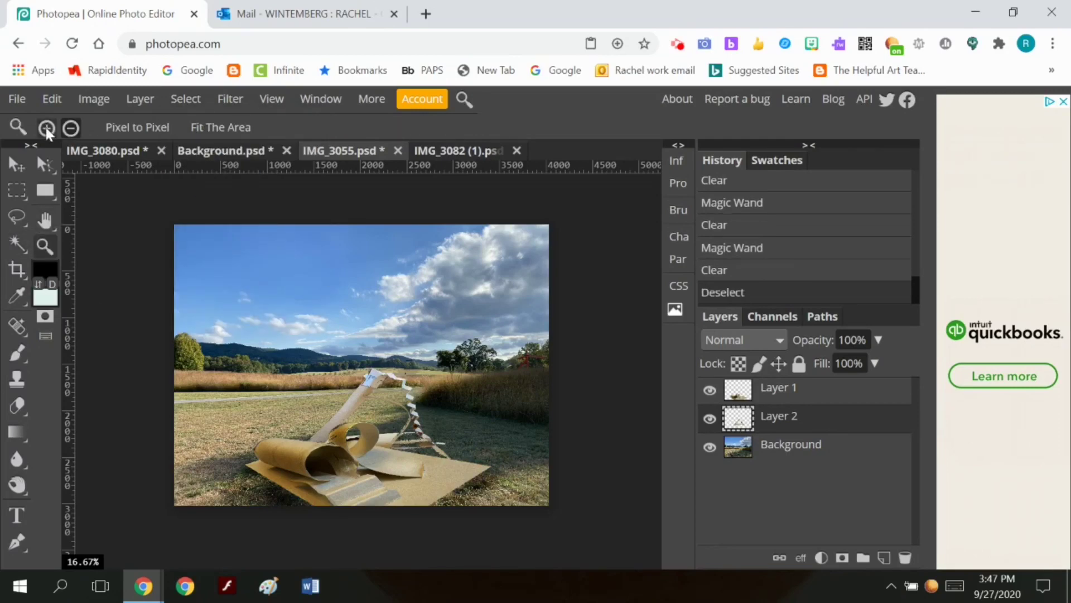
left_click(423, 421)
left_click(17, 406)
mouse_move(415, 504)
left_mouse_down()
mouse_move(493, 548)
mouse_move(385, 500)
mouse_move(369, 510)
mouse_move(428, 508)
left_mouse_up()
left_click_drag(497, 468, 468, 541)
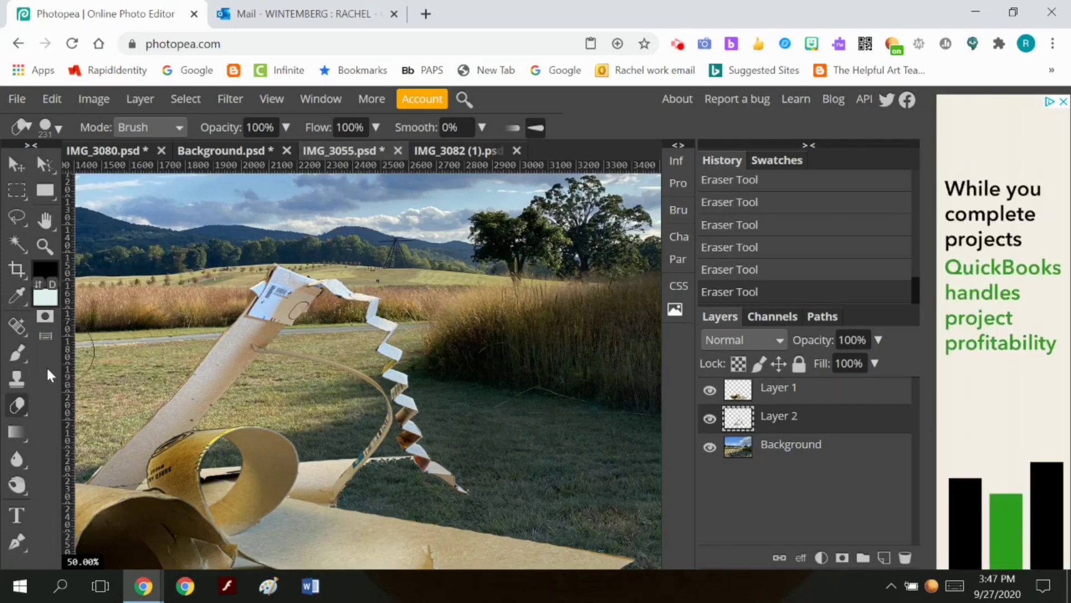
Set the eraser to 53 px and erase the thin white sliver beside the zigzag strip.
left_click(59, 128)
left_click(81, 174)
mouse_move(111, 174)
left_mouse_down()
mouse_move(271, 211)
mouse_move(111, 174)
left_mouse_up()
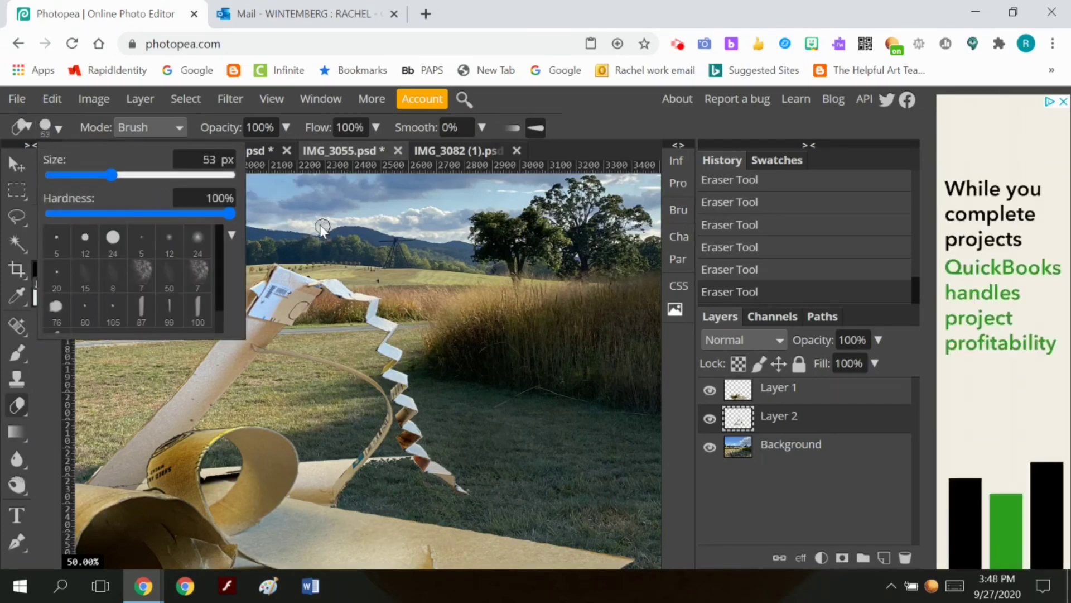
left_click(407, 464)
mouse_move(346, 462)
left_mouse_down()
mouse_move(374, 461)
mouse_move(378, 480)
mouse_move(376, 459)
left_mouse_up()
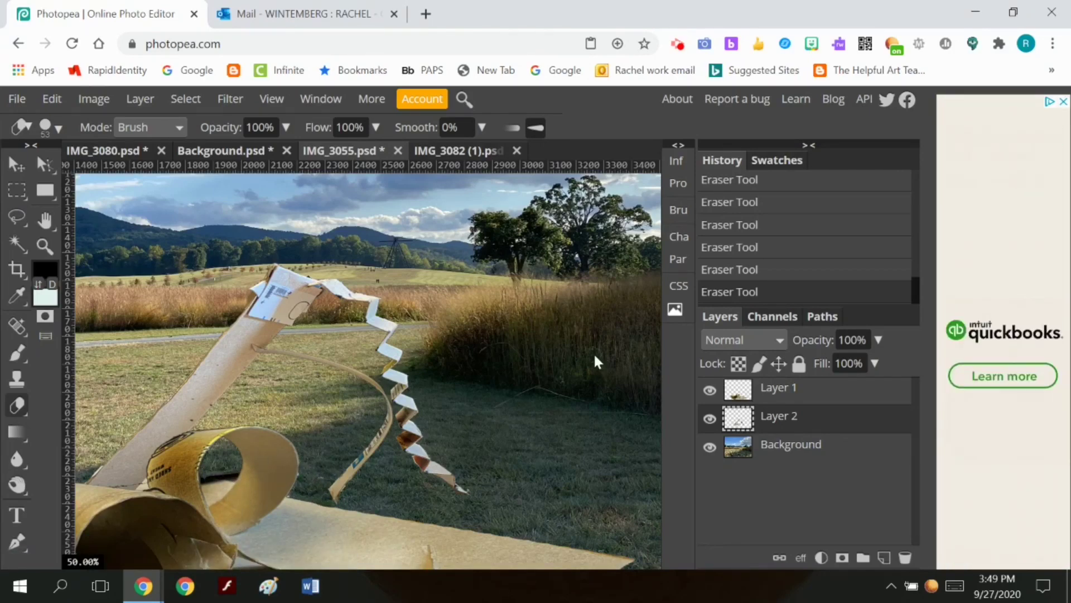
Burn the cardboard tube and the lower tan strip of cardboard on Layer 2.
key("o")
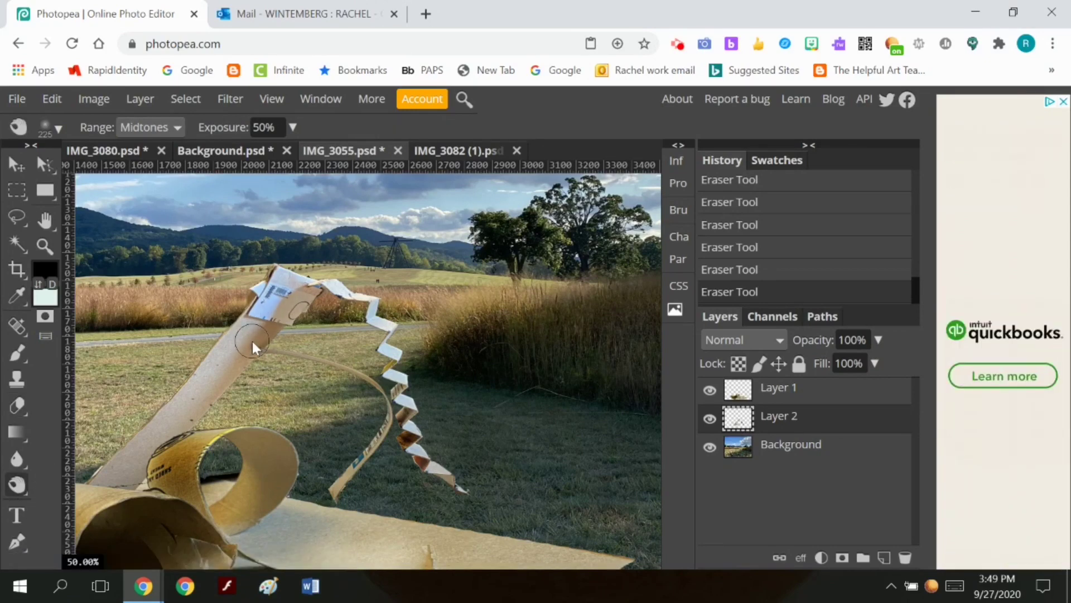
mouse_move(206, 408)
left_mouse_down()
mouse_move(118, 493)
mouse_move(280, 290)
mouse_move(266, 333)
mouse_move(246, 325)
mouse_move(265, 294)
mouse_move(125, 477)
mouse_move(155, 433)
left_mouse_up()
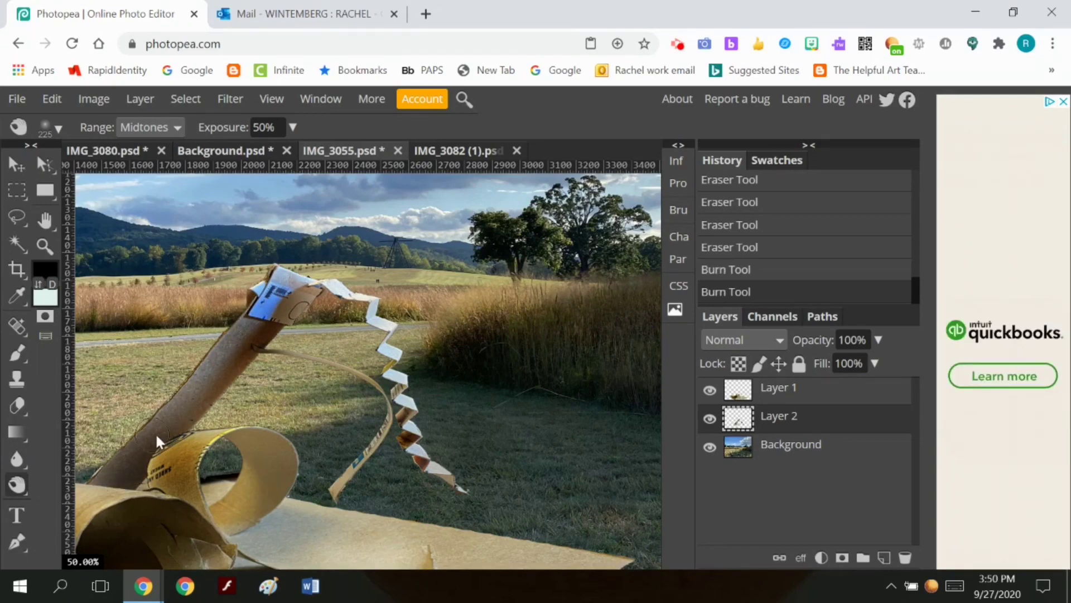
left_click(376, 423)
At 25% zoom, burn the paper edges, then deepen the Background grass shadow at lower left.
left_click(45, 245)
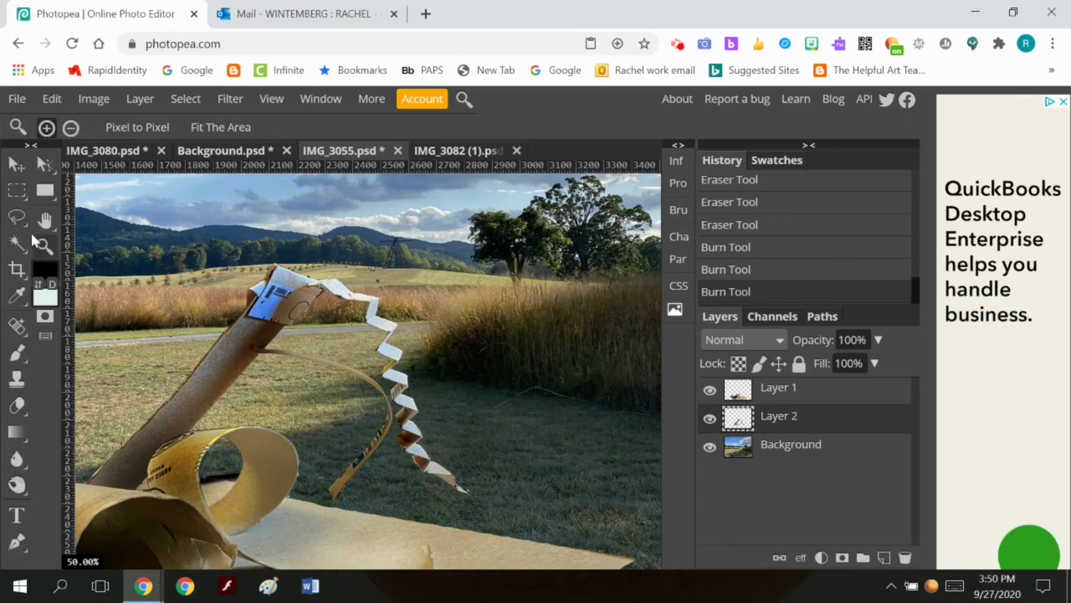
left_click(71, 128)
left_click(45, 221)
left_click_drag(172, 235, 328, 308)
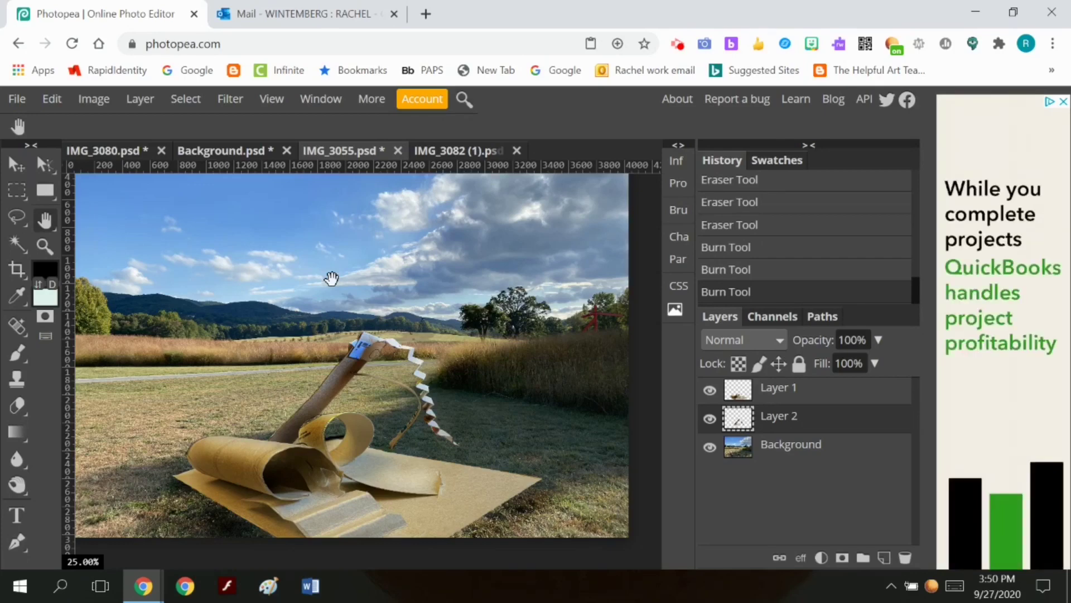
left_click(17, 485)
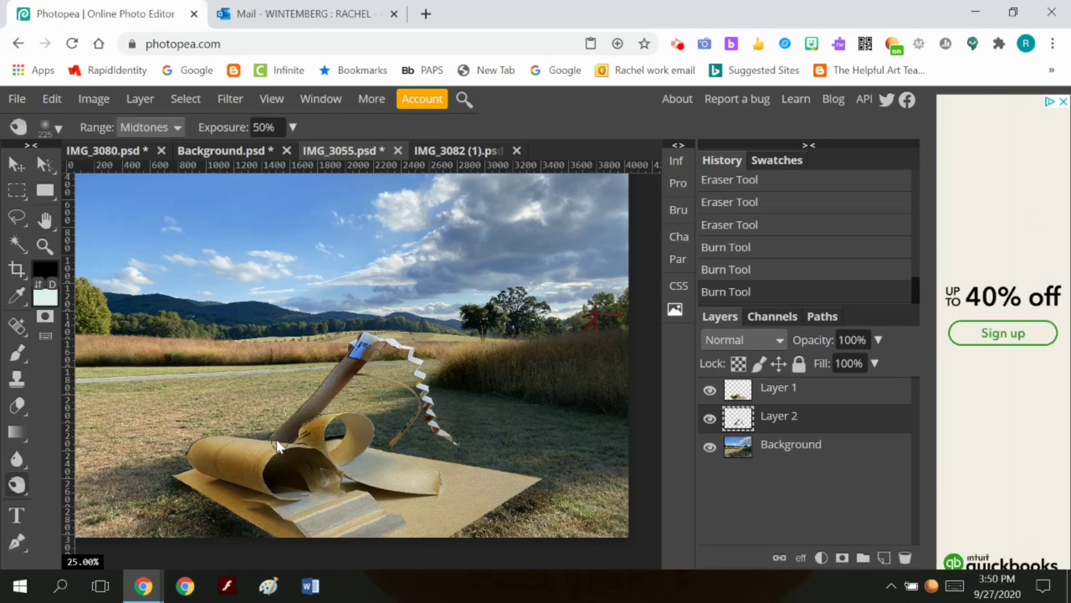
left_click(273, 437)
left_click_drag(273, 437, 272, 424)
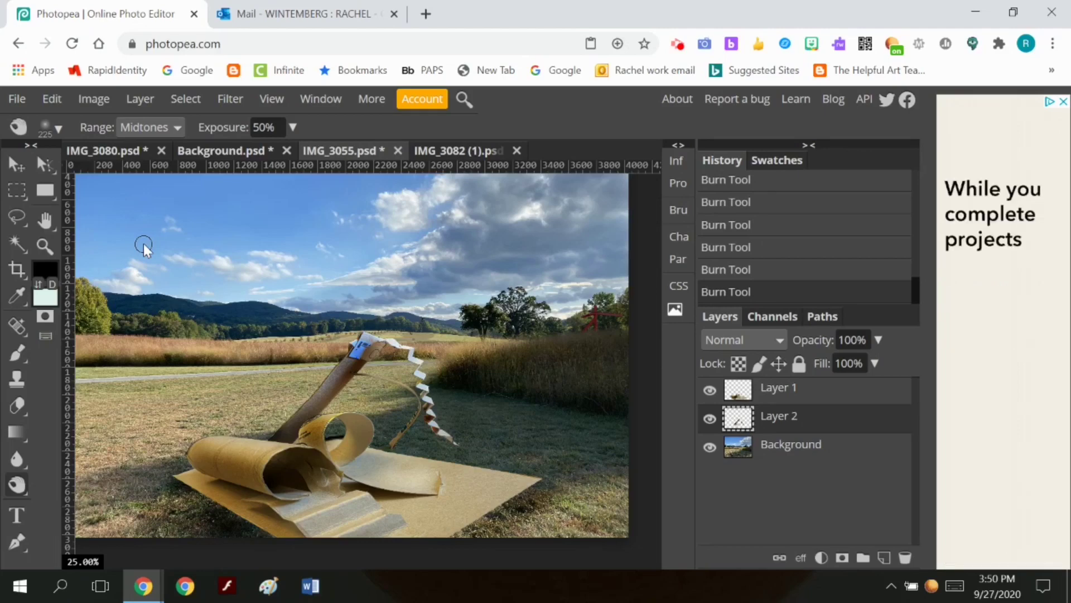
left_click(749, 452)
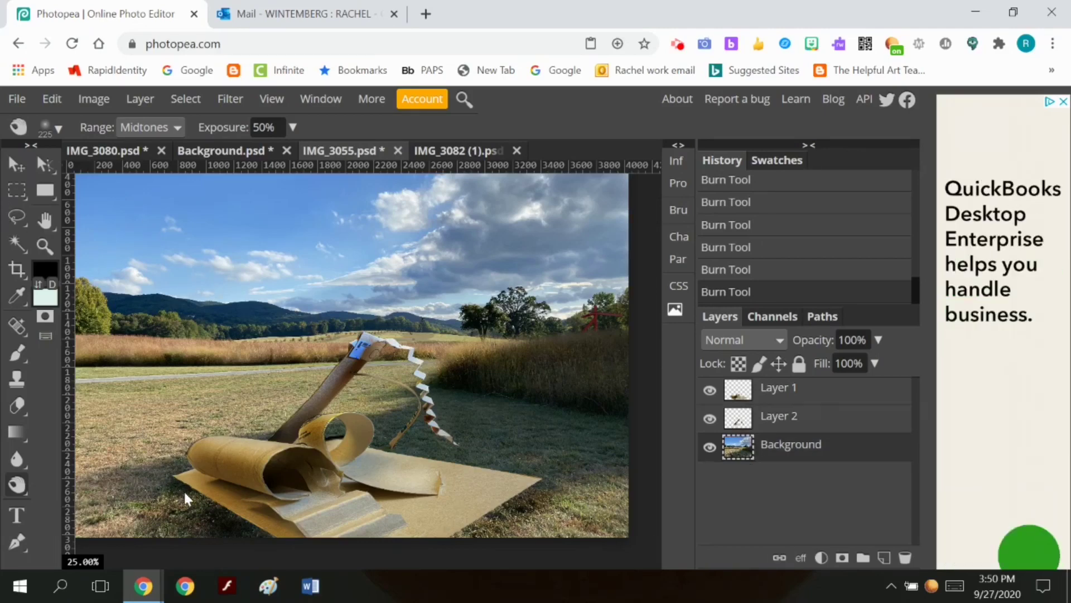
mouse_move(166, 512)
left_mouse_down()
mouse_move(177, 492)
mouse_move(161, 518)
mouse_move(168, 527)
mouse_move(236, 536)
mouse_move(150, 498)
mouse_move(103, 500)
mouse_move(137, 511)
mouse_move(119, 532)
mouse_move(140, 517)
mouse_move(242, 531)
left_mouse_up()
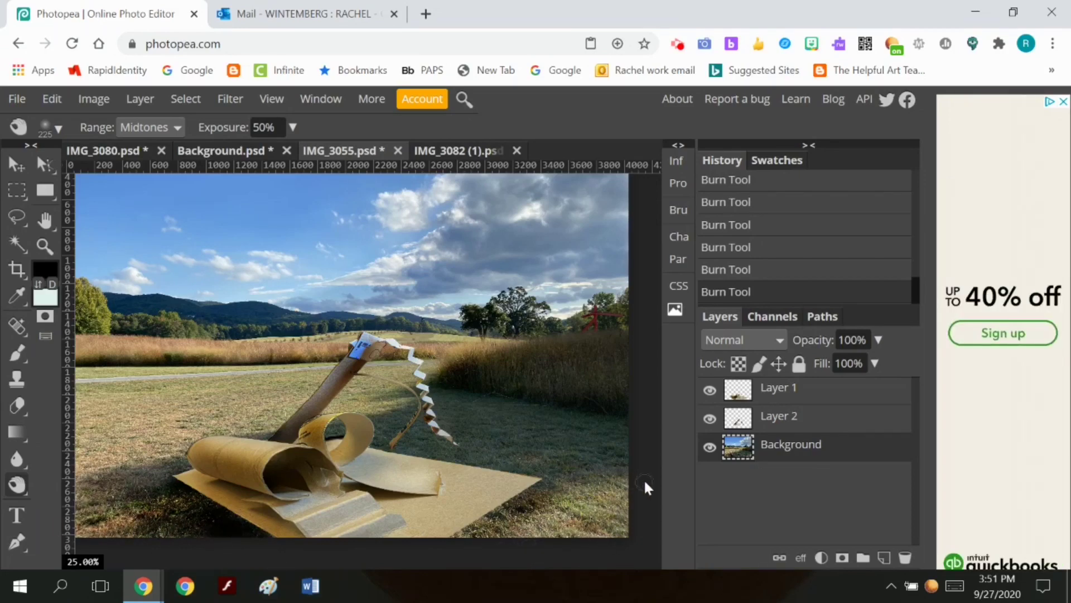
Dodge the grass near the right edge with a 368 px brush.
right_click(18, 484)
left_click(25, 482)
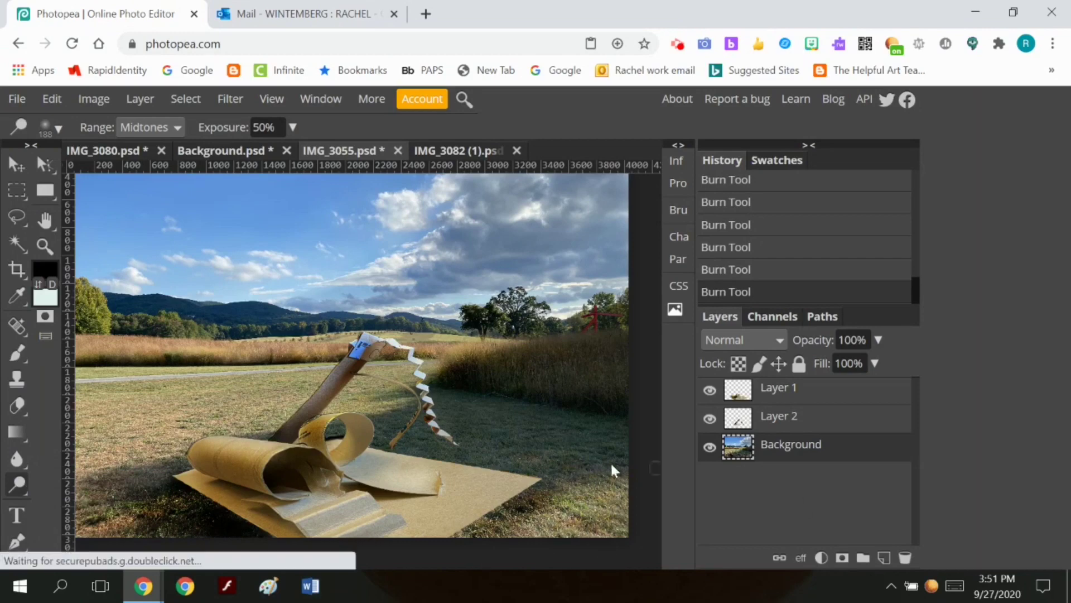
left_click(58, 128)
left_click_drag(146, 175, 174, 174)
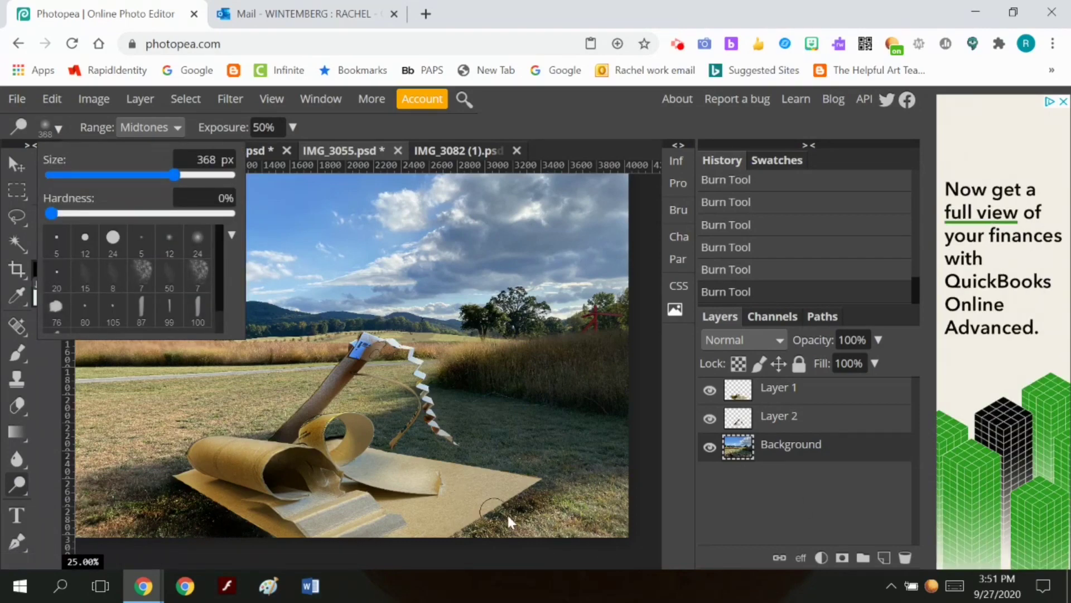
left_click(564, 490)
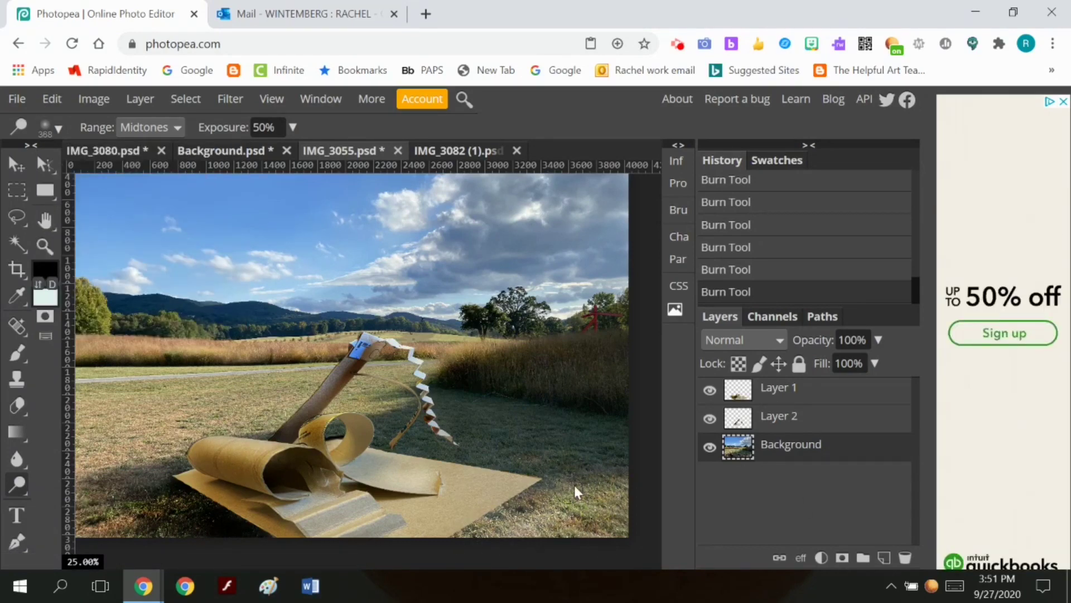
mouse_move(574, 484)
left_mouse_down()
mouse_move(607, 470)
mouse_move(637, 419)
mouse_move(650, 443)
left_mouse_up()
key("ctrl+z")
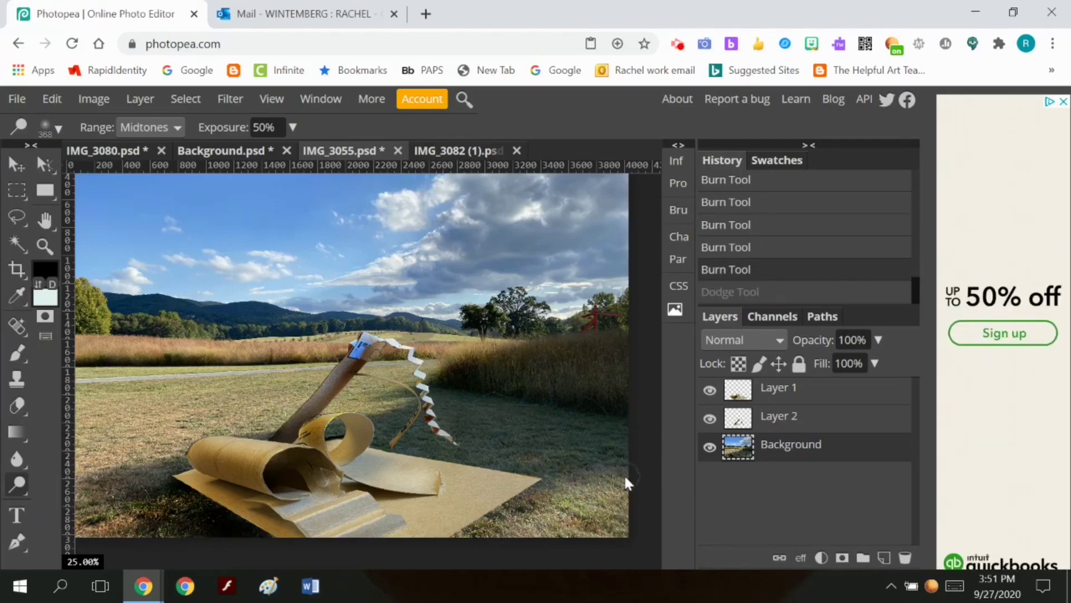
key("ctrl+shift+z")
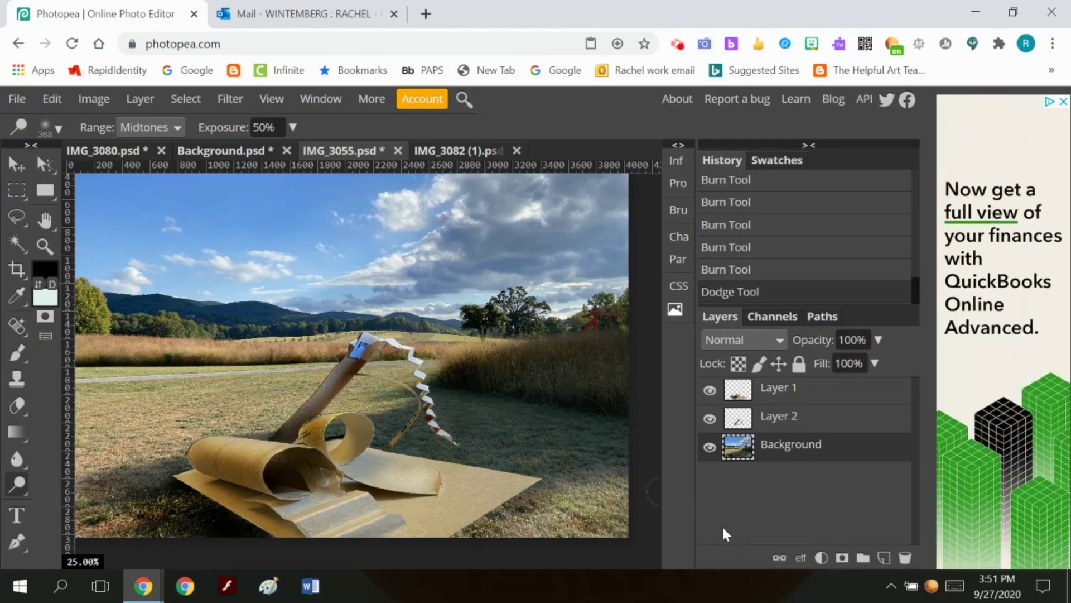
Try dodging part of the Layer 1 cardboard, then undo that stroke.
left_click(747, 391)
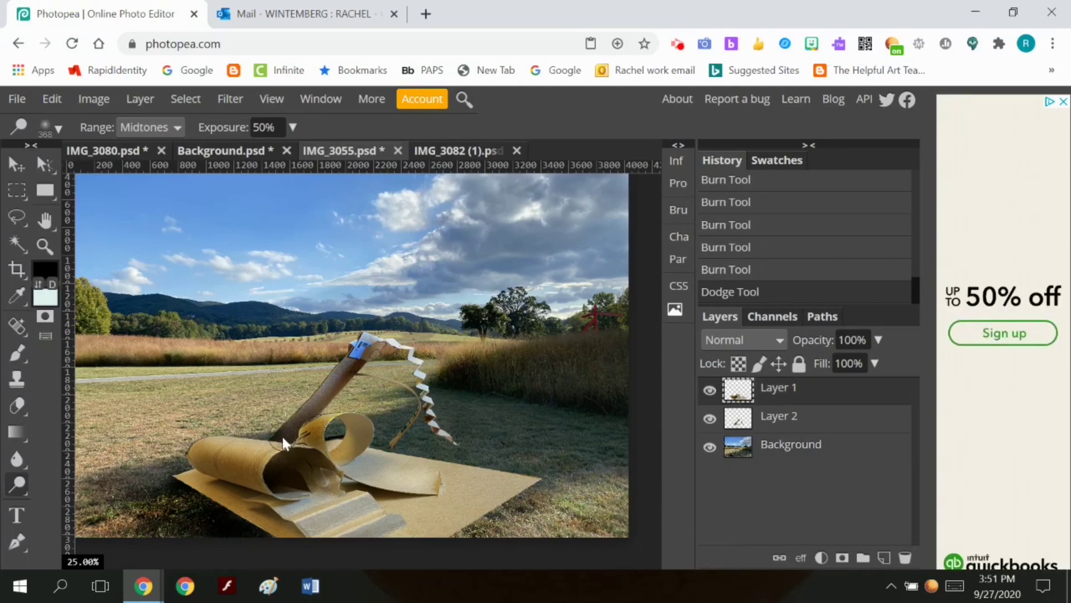
left_click_drag(274, 452, 236, 453)
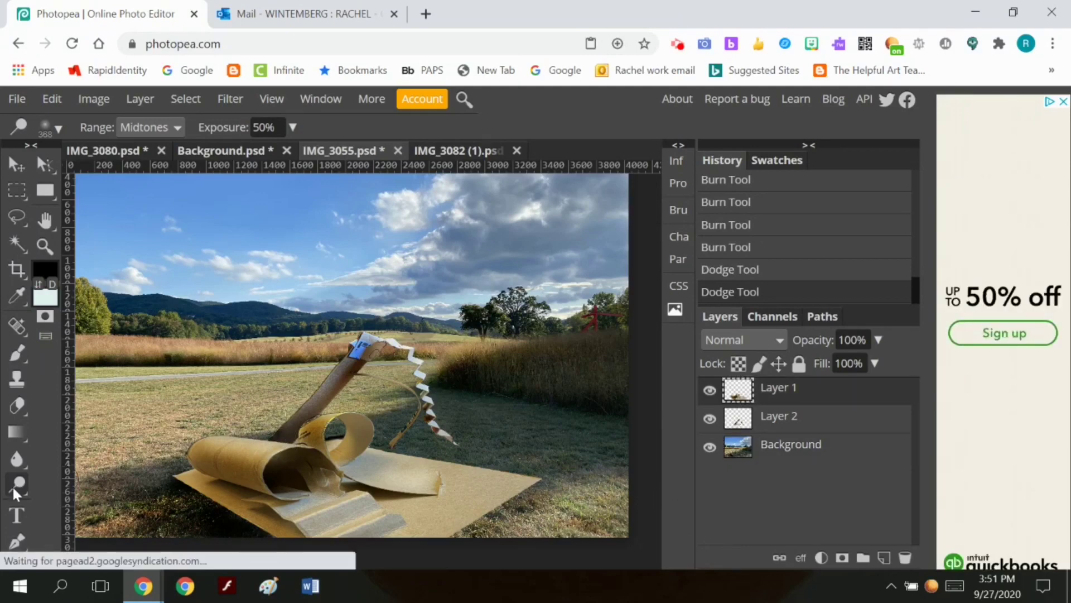
key("ctrl+z")
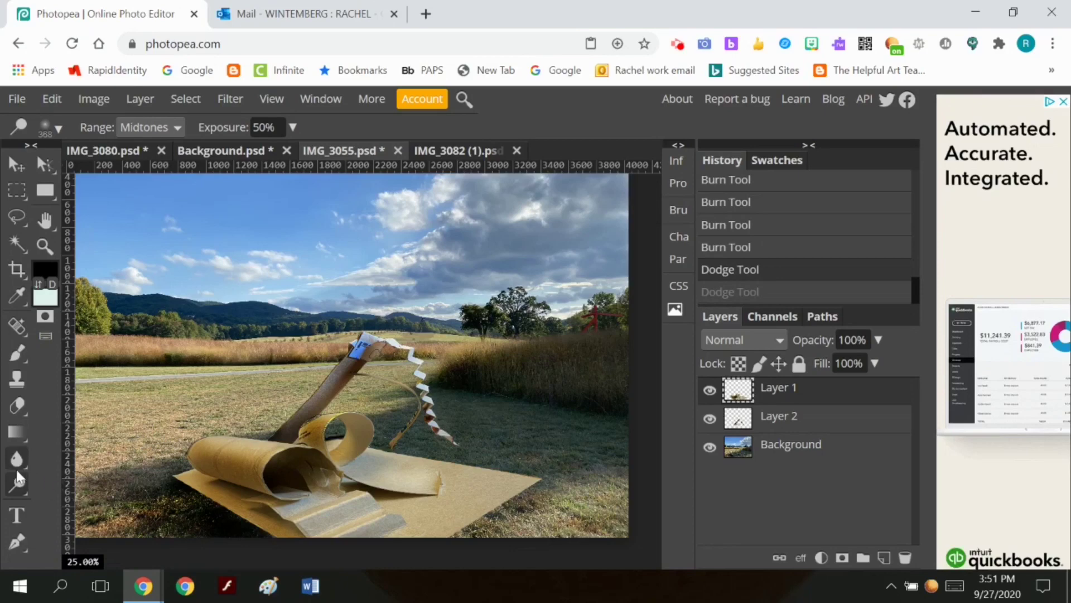
Return to Burn and darken a cardboard spot and the paper toward the lower right.
right_click(17, 485)
left_click(78, 509)
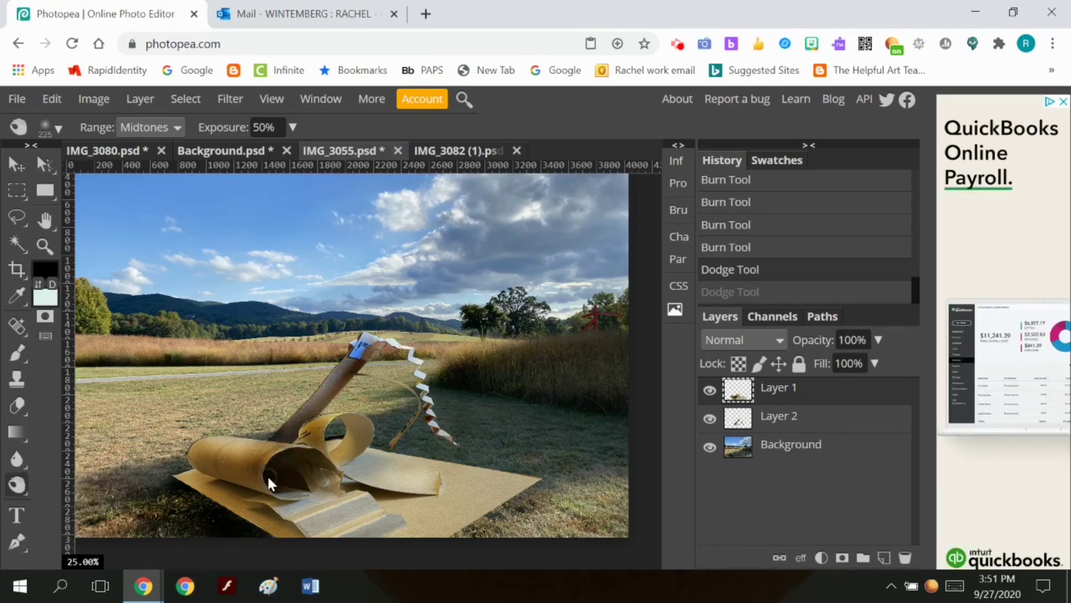
left_click(266, 474)
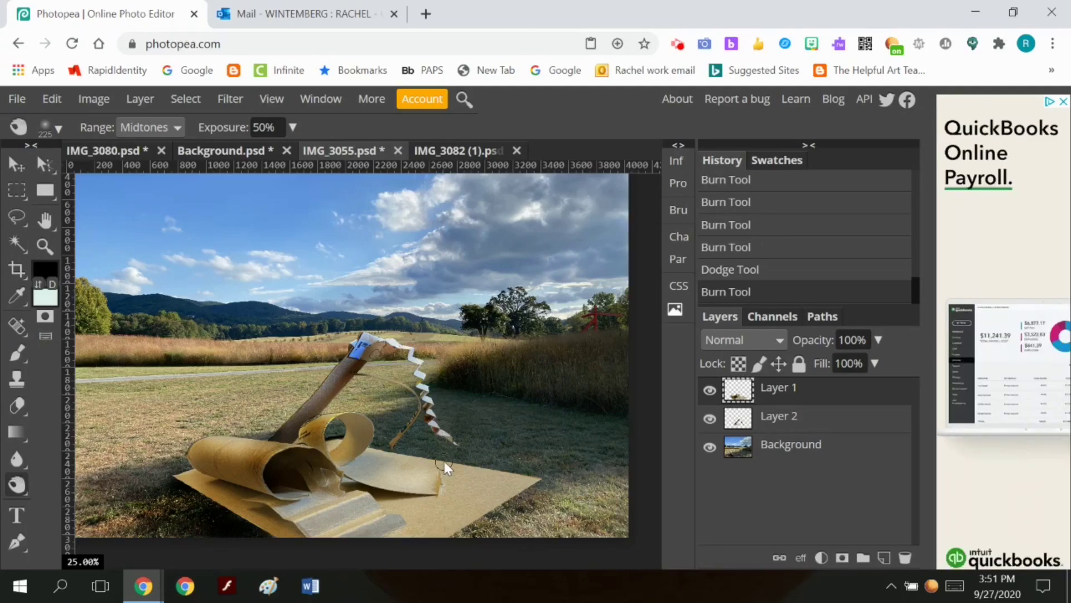
left_click_drag(378, 477, 346, 490)
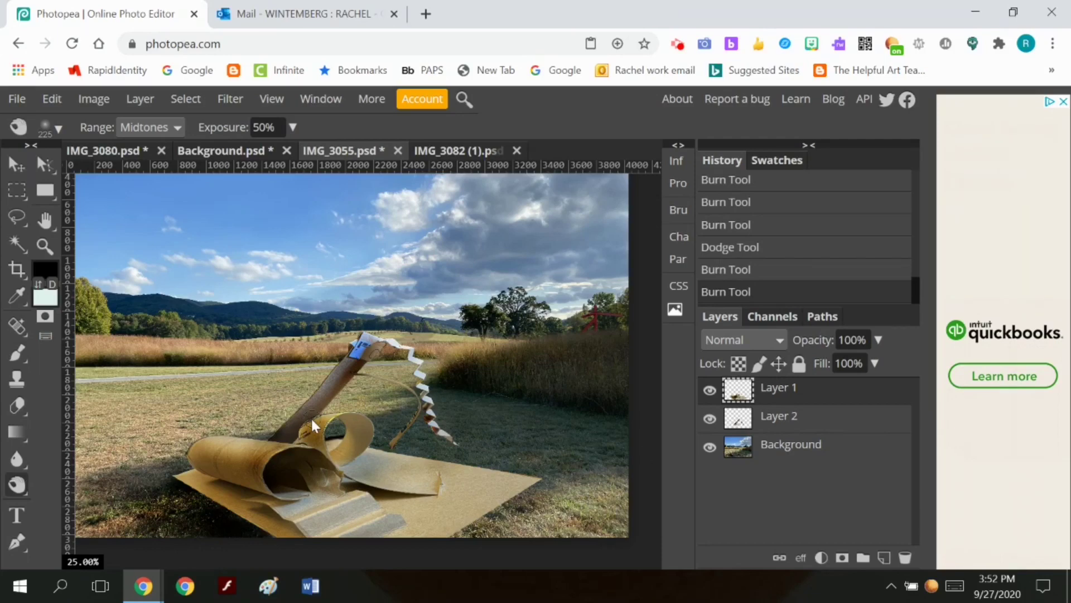
left_click_drag(303, 429, 296, 432)
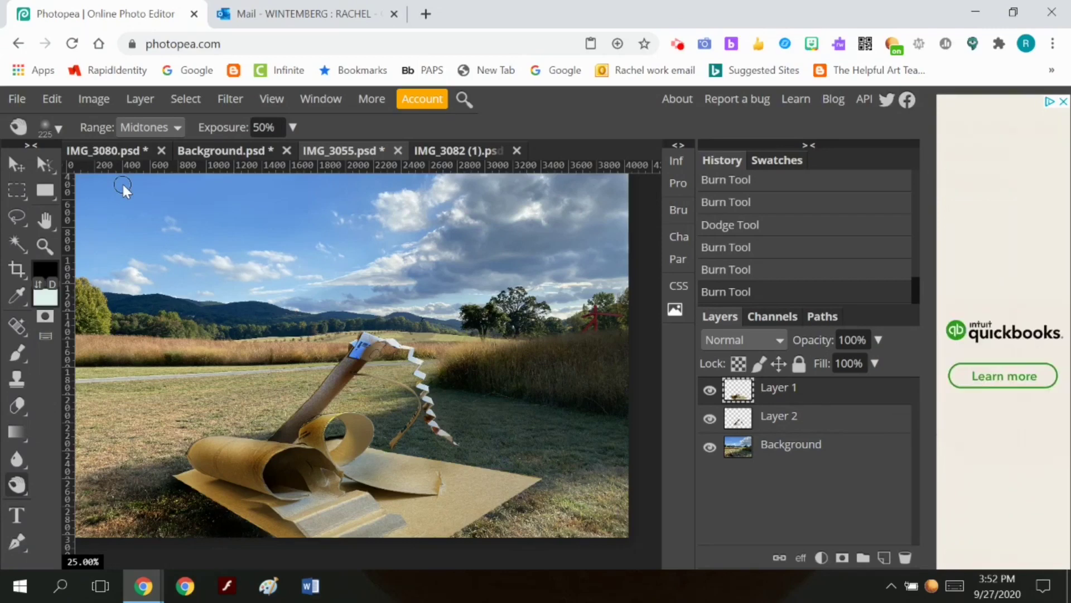
Zoom out to the whole image and export it as a 100% quality JPG.
left_click(44, 246)
left_click(180, 271, "alt")
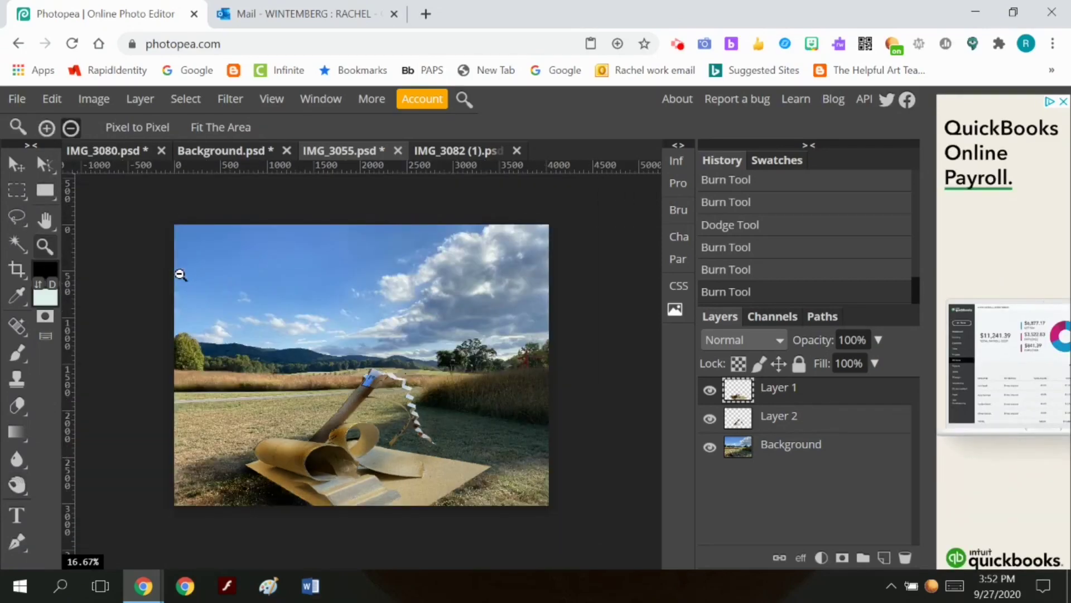
left_click(24, 98)
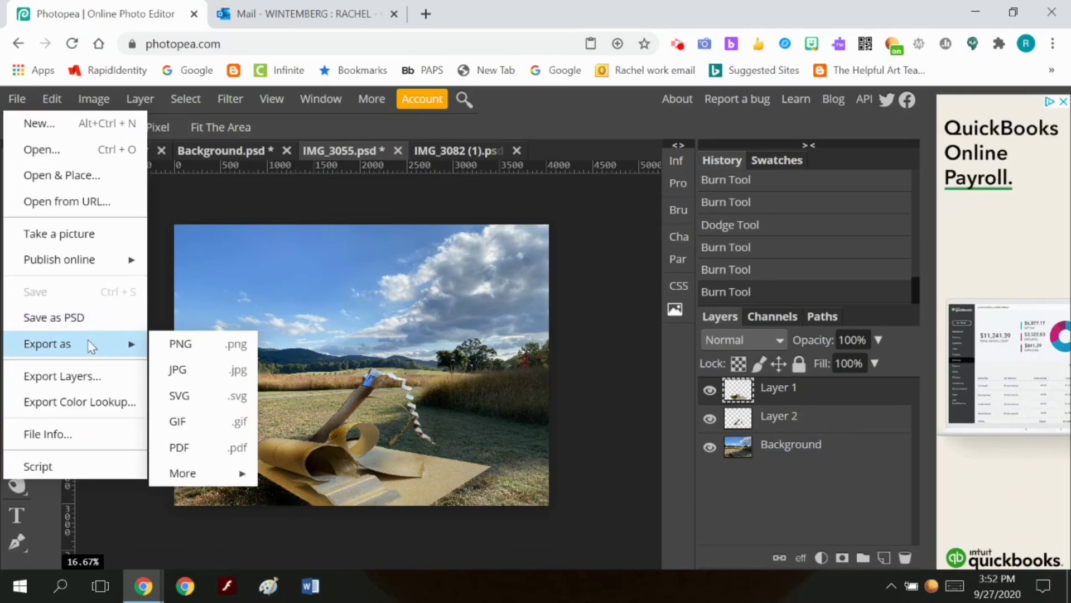
left_click(176, 371)
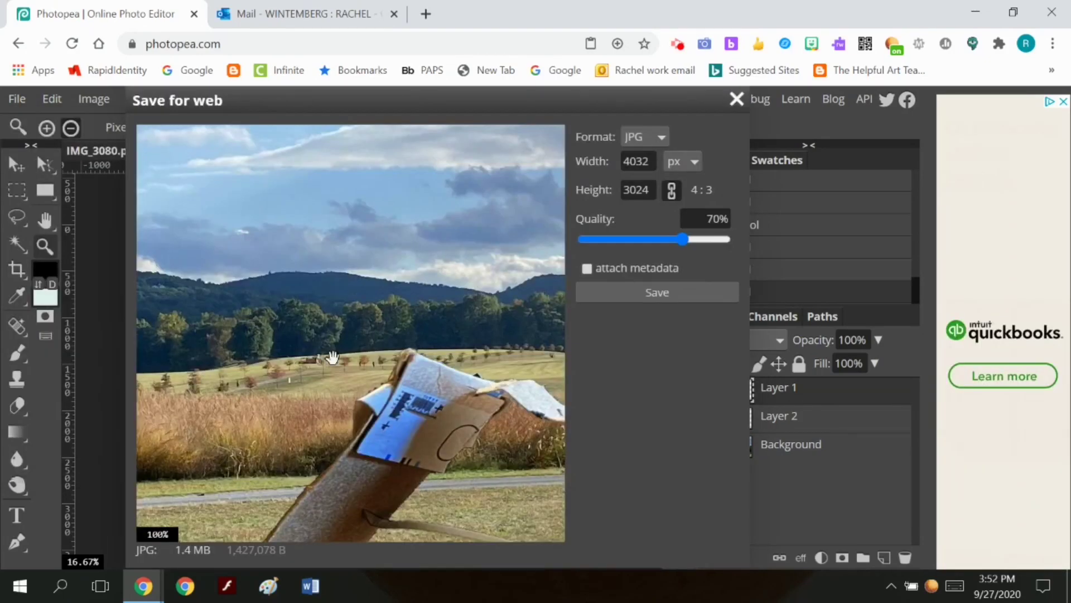
left_click(727, 239)
left_click(683, 290)
left_click(737, 99)
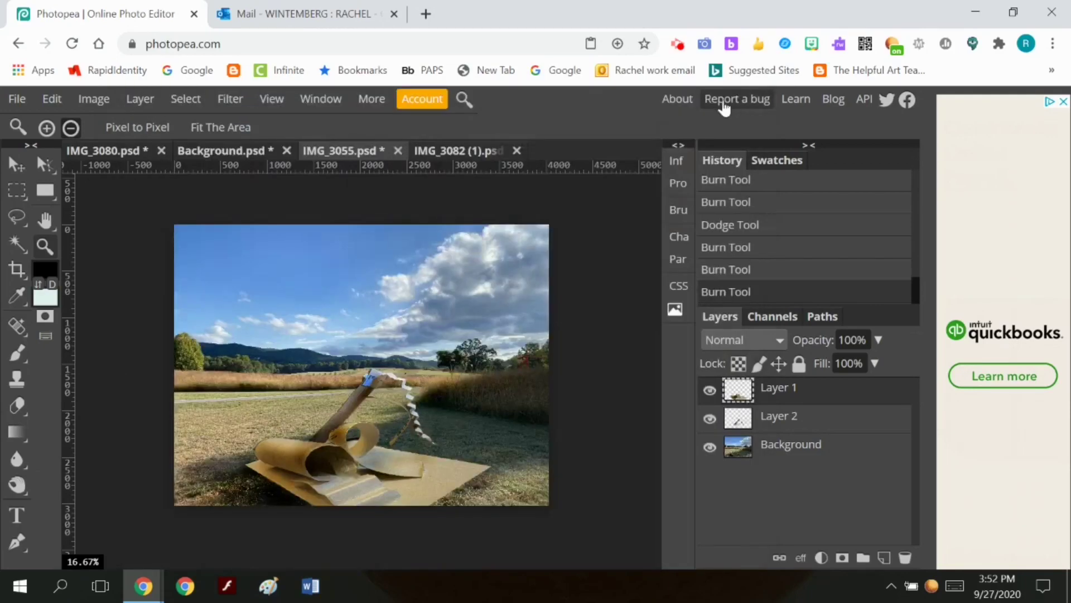
In Image Size, set 300 DPI and width 11 inches, giving a height of 8.25 inches.
left_click(18, 98)
left_click(94, 98)
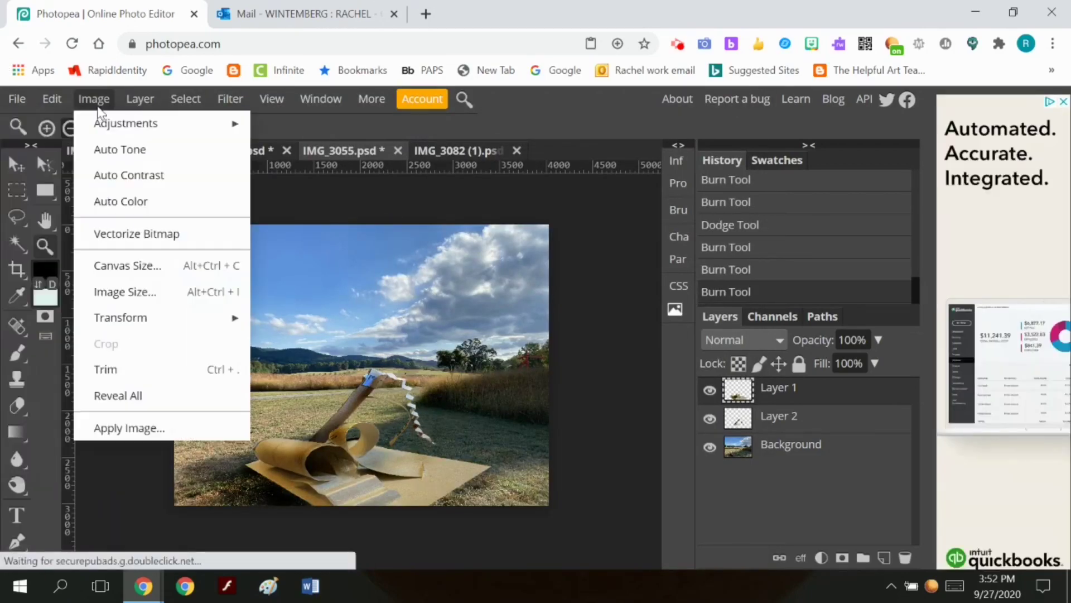
left_click(145, 295)
double_click(218, 320)
type("300")
double_click(212, 292)
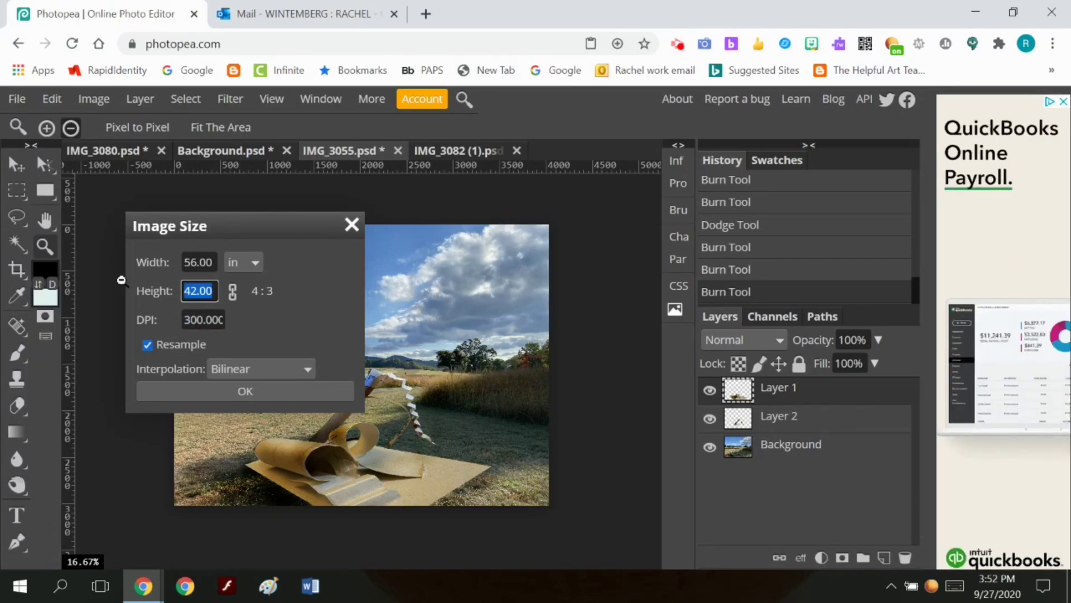
type("8.5")
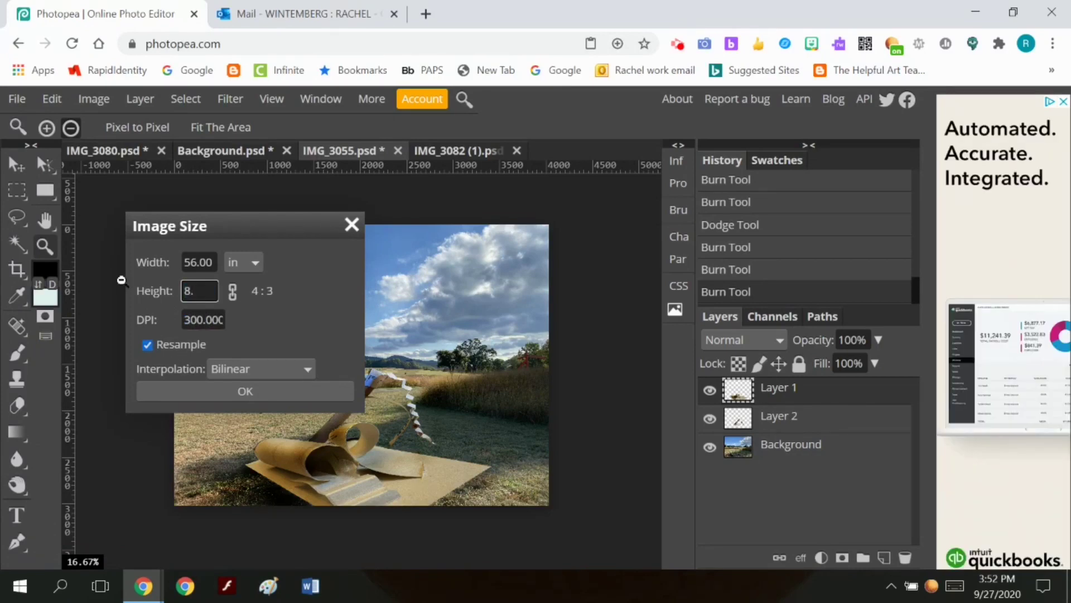
left_click(233, 290)
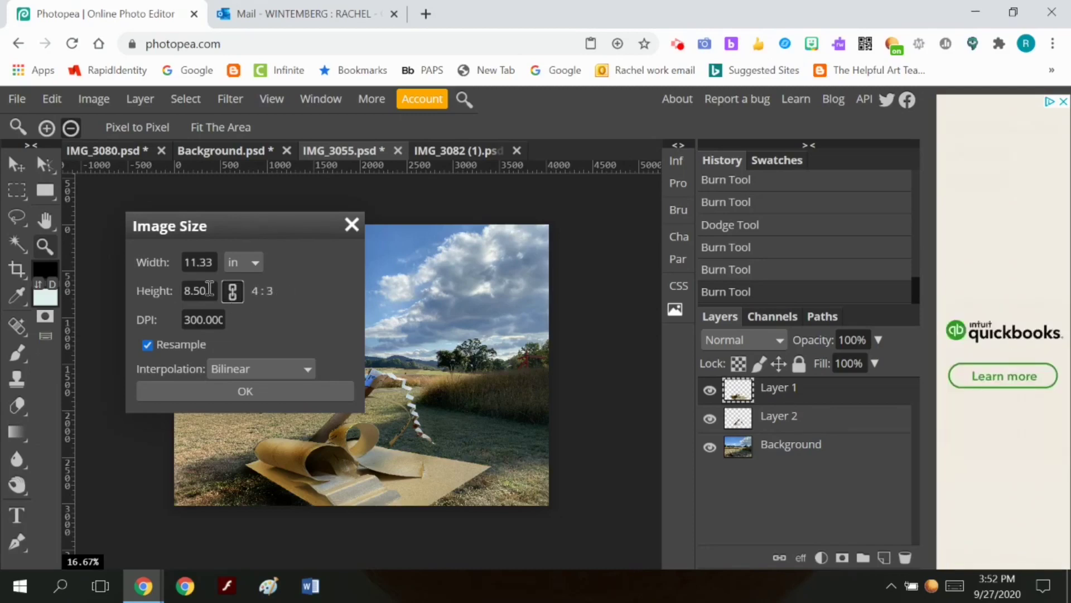
left_click_drag(215, 290, 180, 290)
double_click(199, 262)
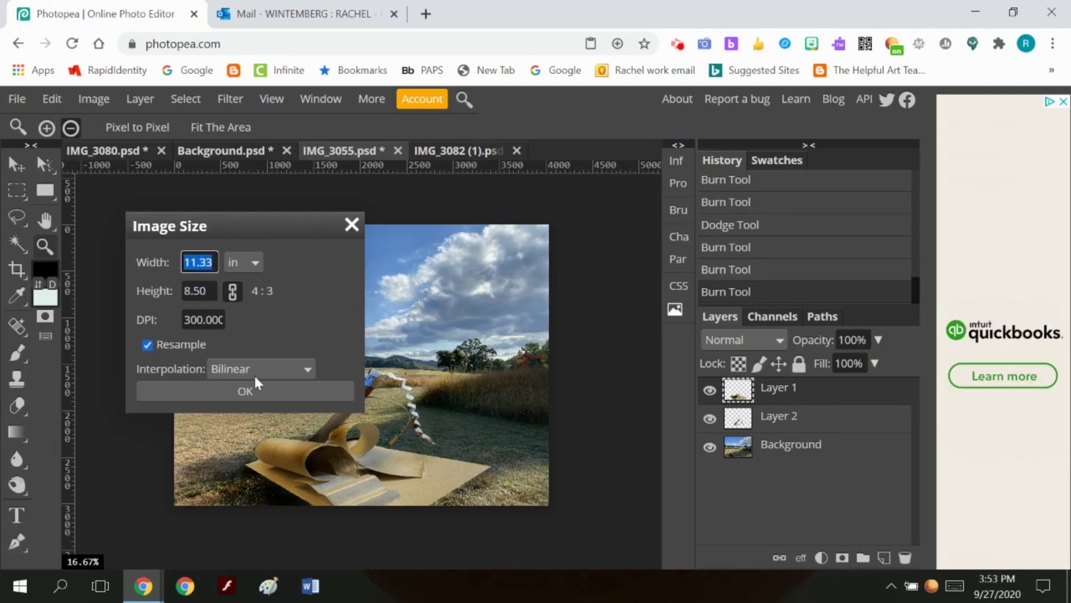
type("11")
left_click(233, 291)
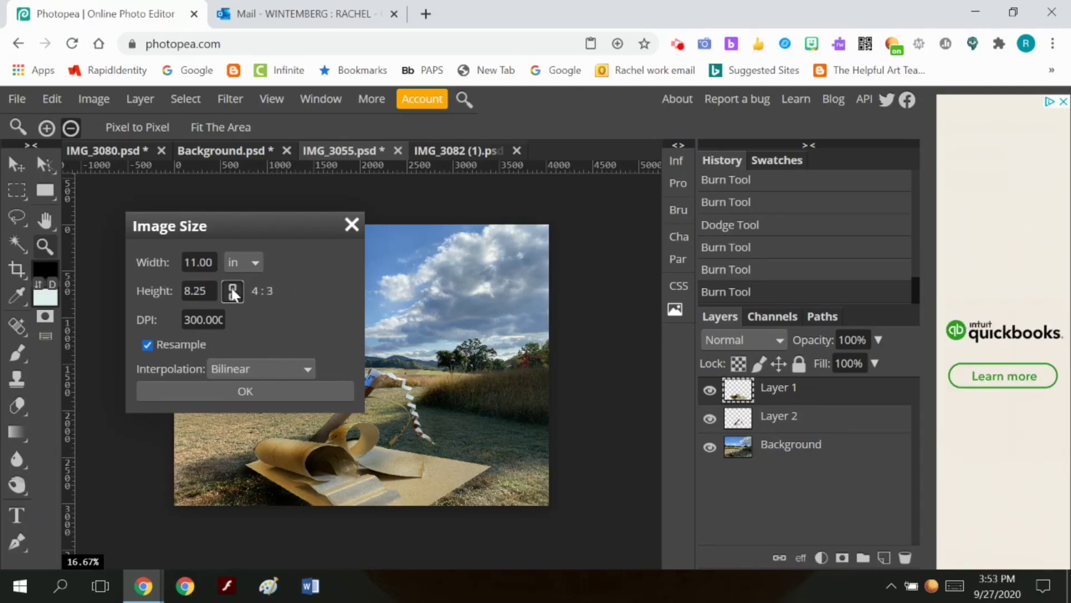
left_click(245, 391)
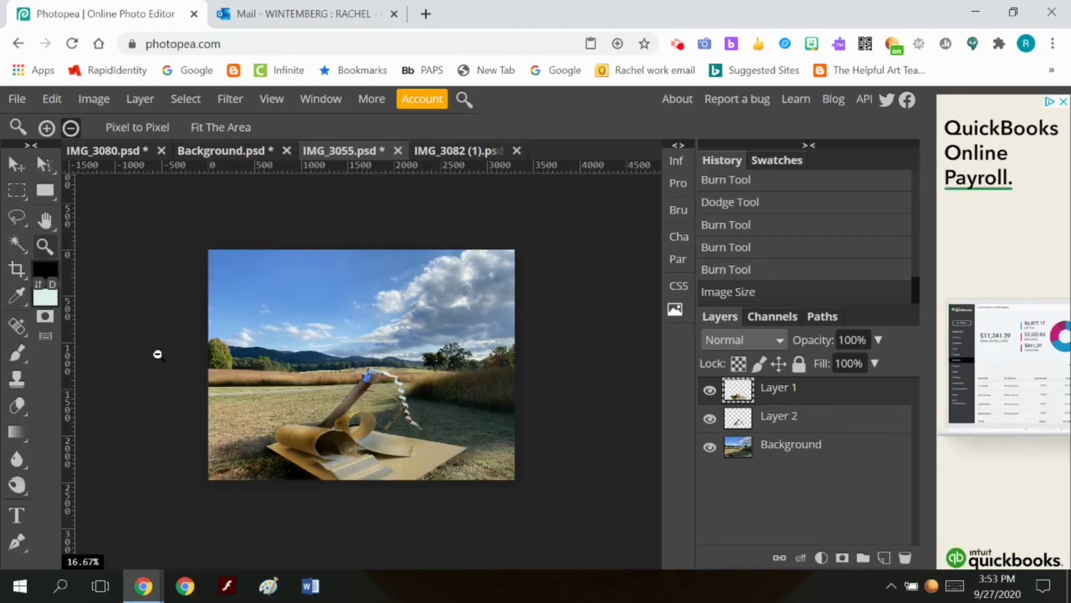
Export the resized composite as the JPG IMG_3055 (1).jpg.
left_click(16, 99)
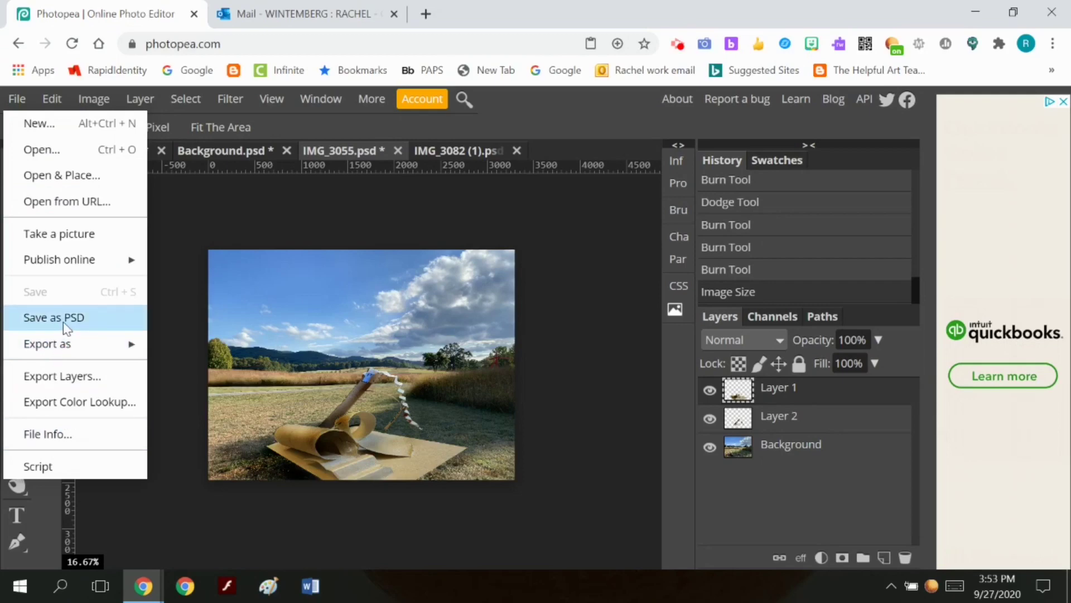
mouse_move(66, 343)
left_click(192, 369)
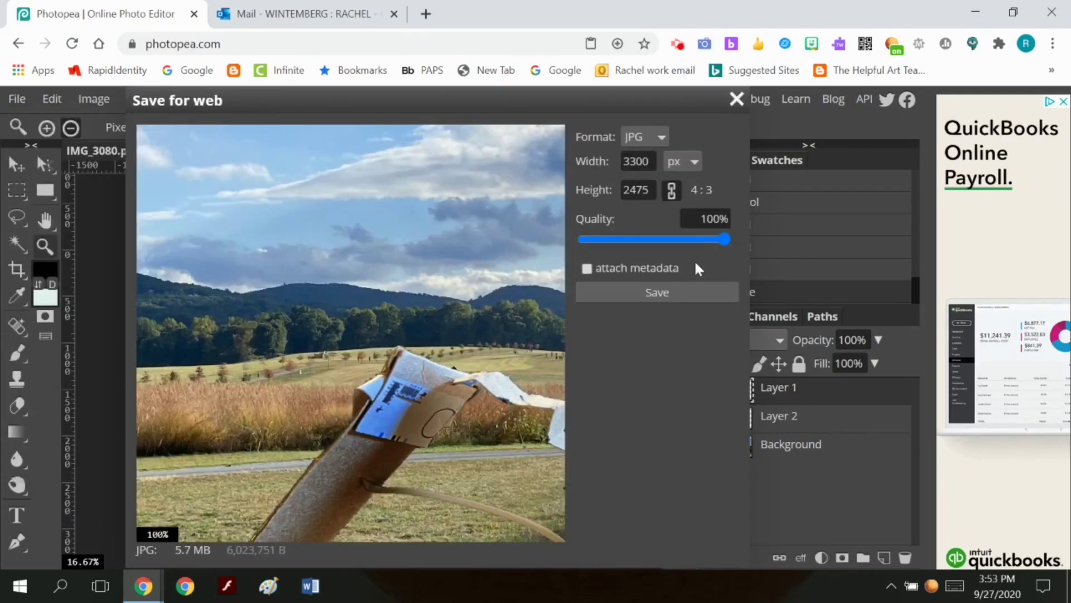
left_click(691, 287)
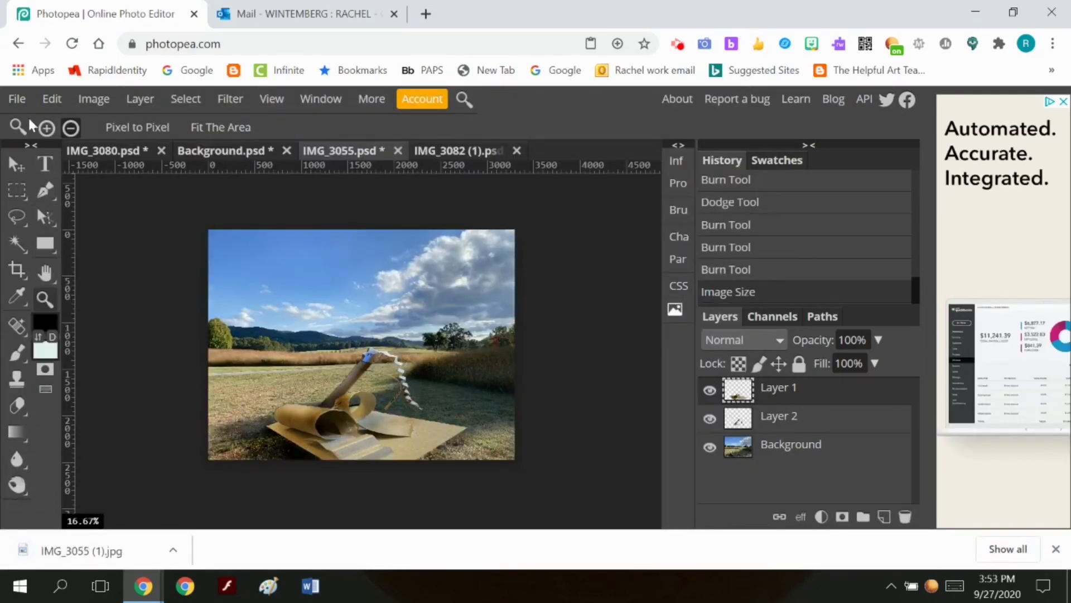
Save the document as IMG_3055.psd.
left_click(17, 101)
left_click(95, 317)
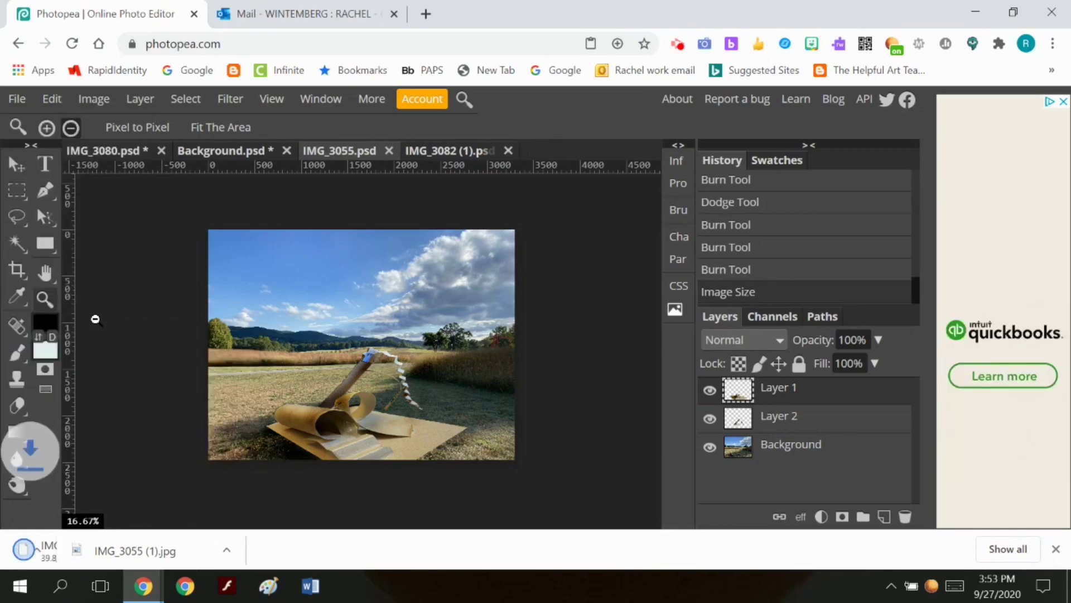
left_click(677, 43)
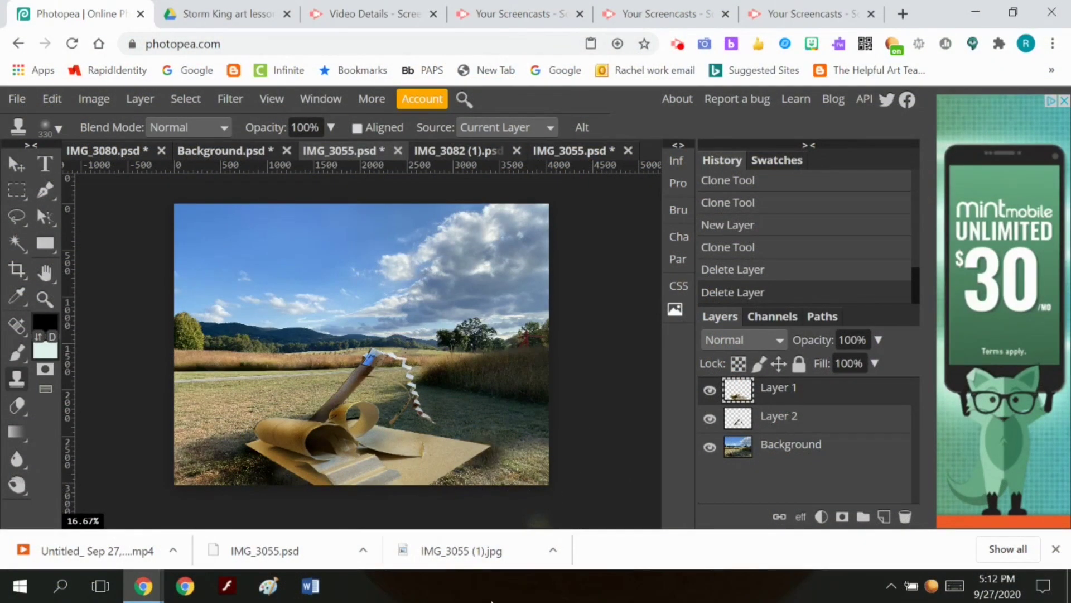
Hide and re-show Layer 2 and Layer 1 to inspect the background field alone.
left_click(710, 419)
left_click(710, 389)
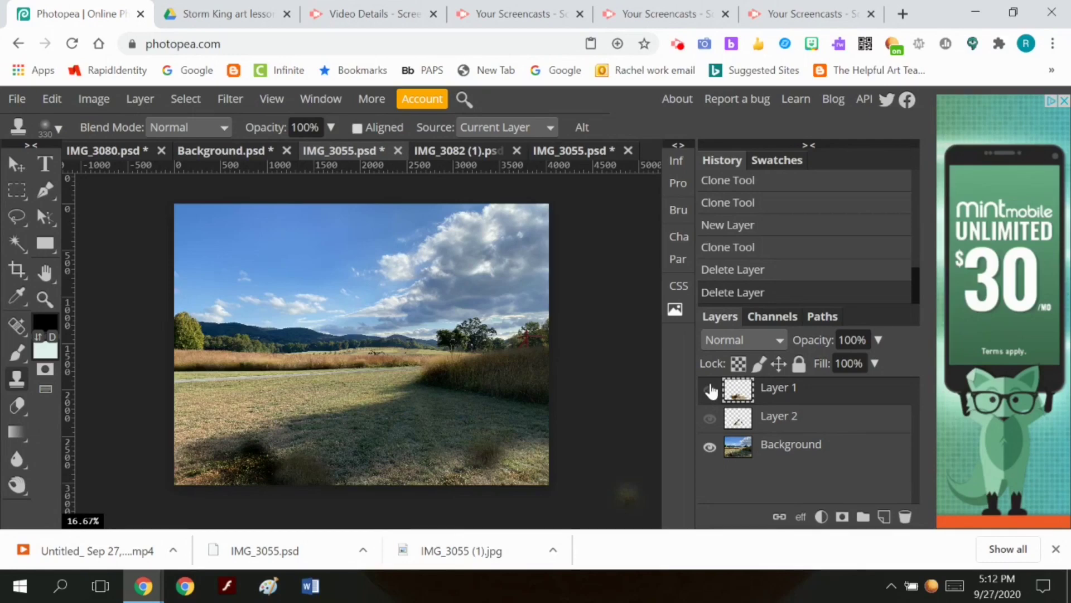
left_click(710, 419)
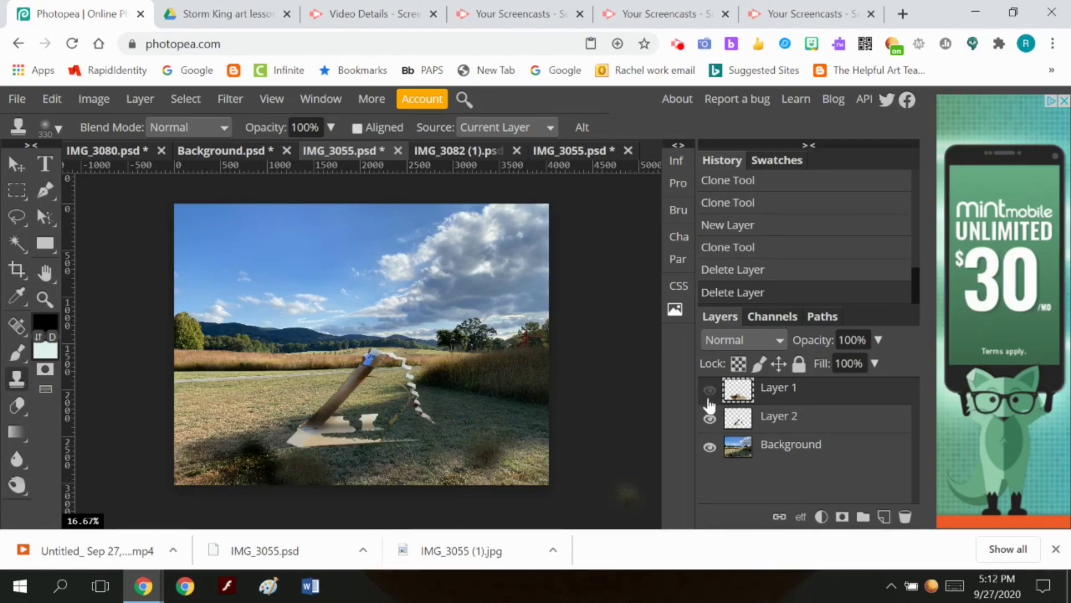
left_click(710, 390)
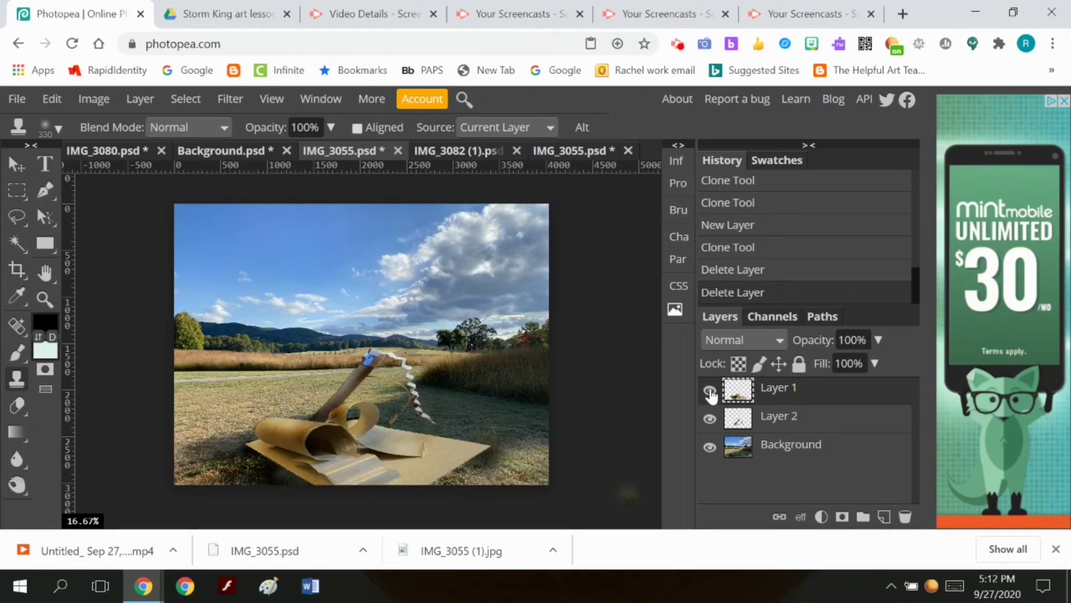
Add a new empty layer, then clone-stamp the Background's dark smudge near the paper's corner.
left_click(137, 99)
mouse_move(168, 124)
left_click(340, 126)
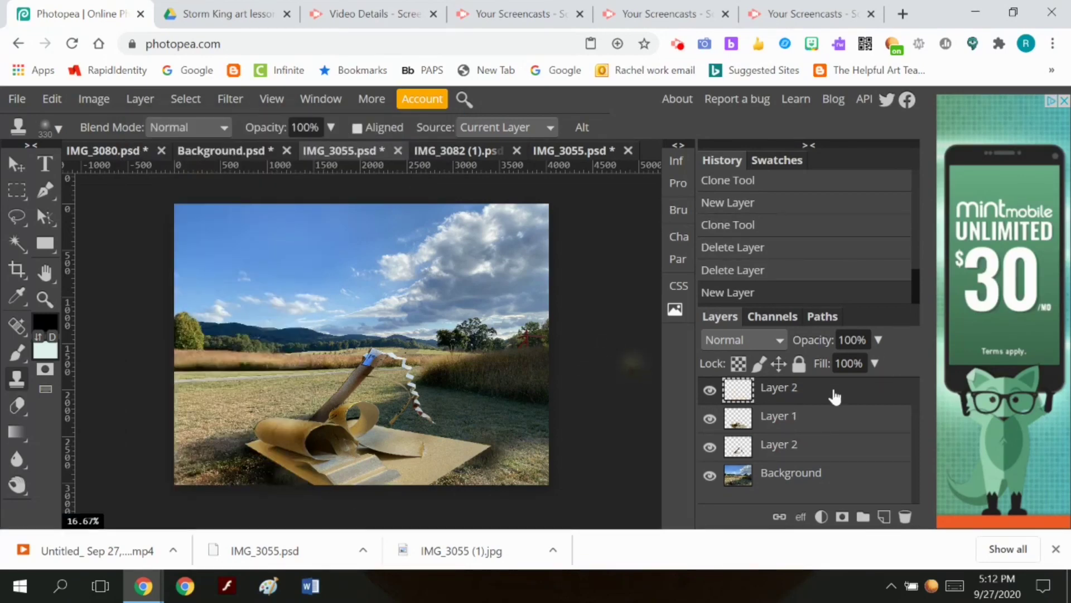
left_click(789, 472)
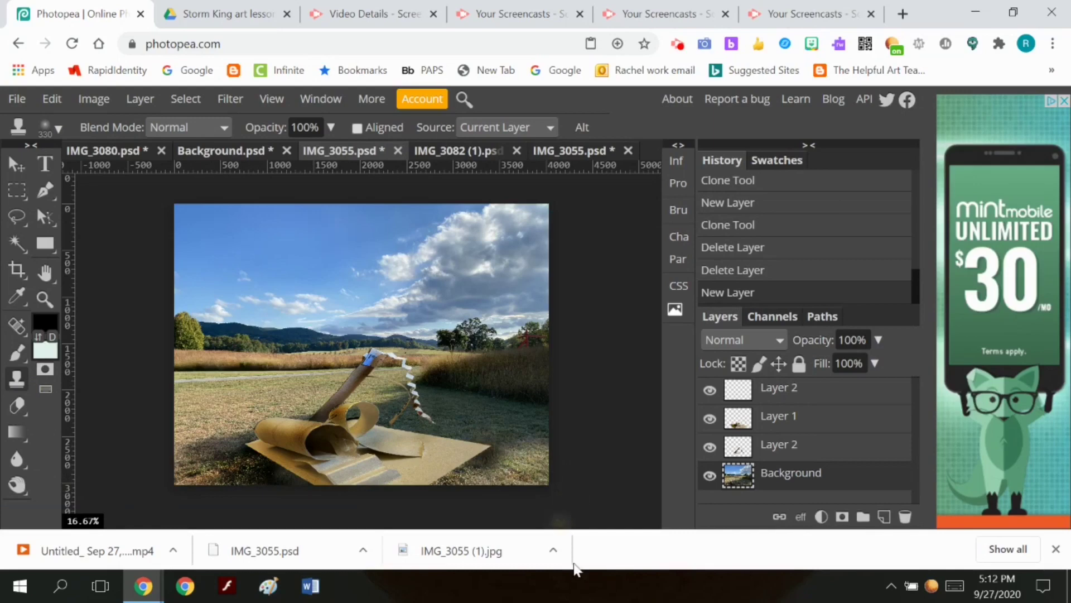
left_click(442, 471)
With a 350 px clone brush, stamp grass on top Layer 2 beside the paper's lower-right corner.
left_click(58, 129)
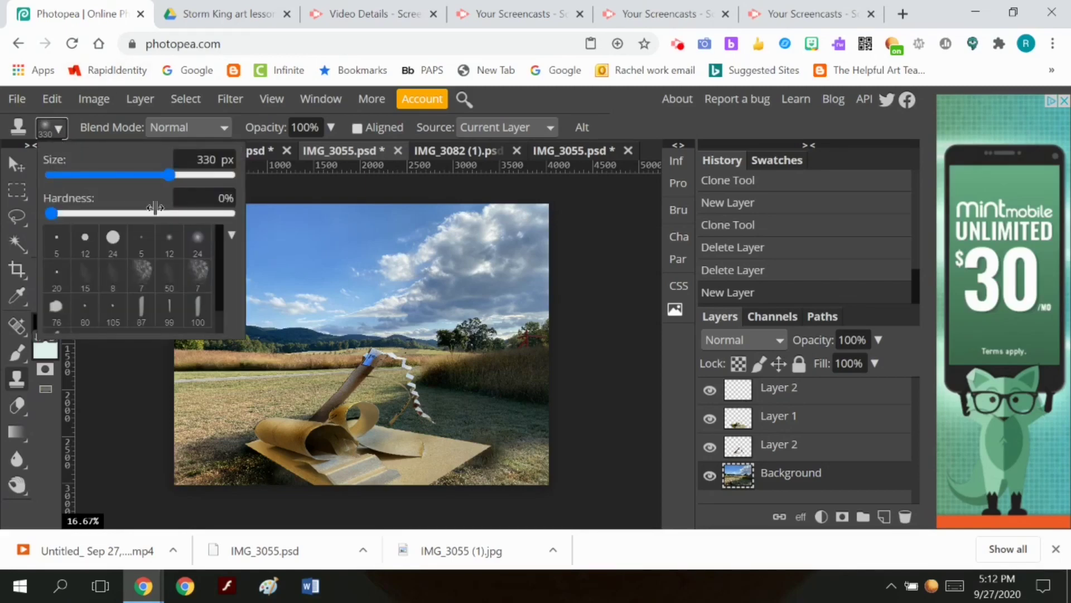
left_click_drag(166, 175, 172, 174)
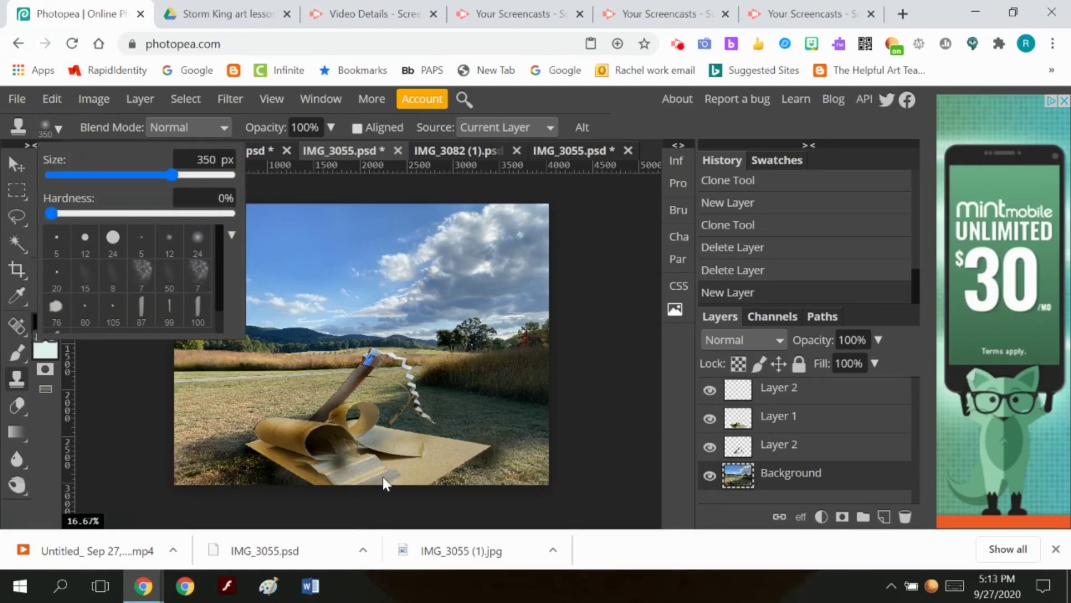
left_click(736, 470)
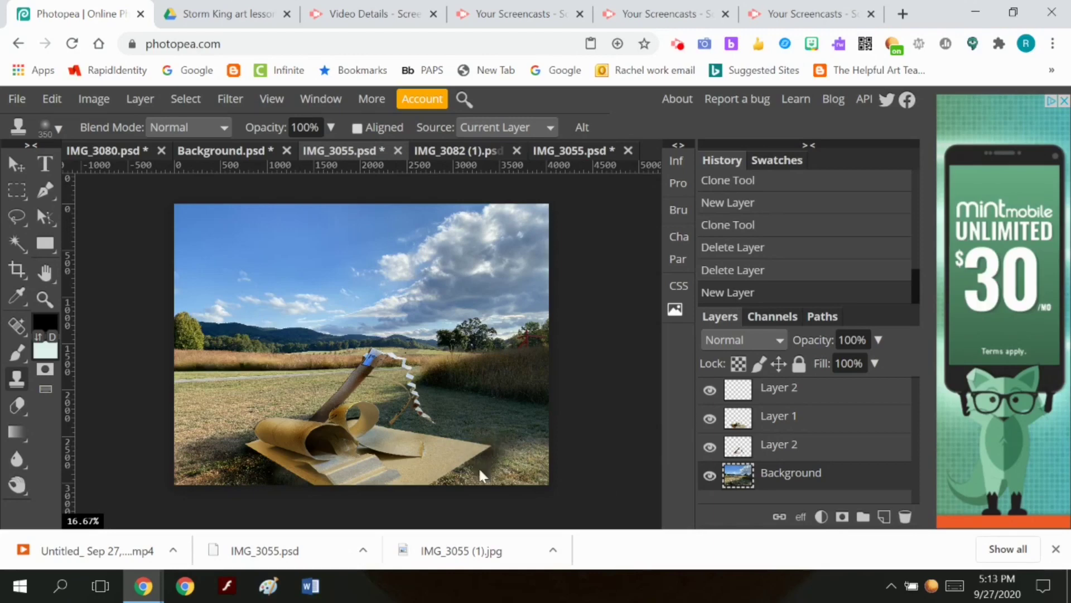
left_click(796, 394)
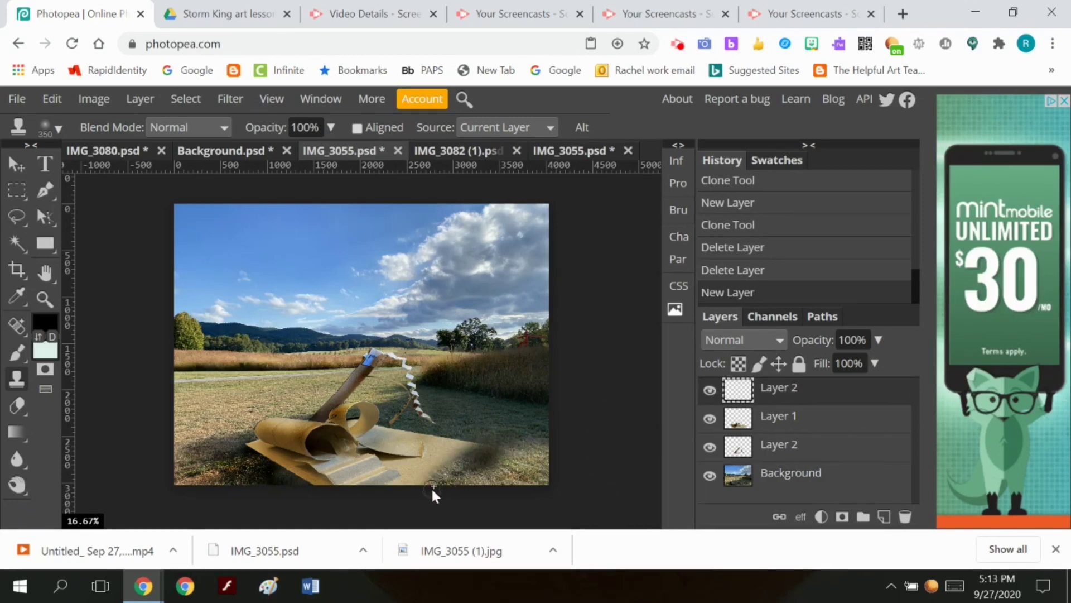
left_click(423, 501)
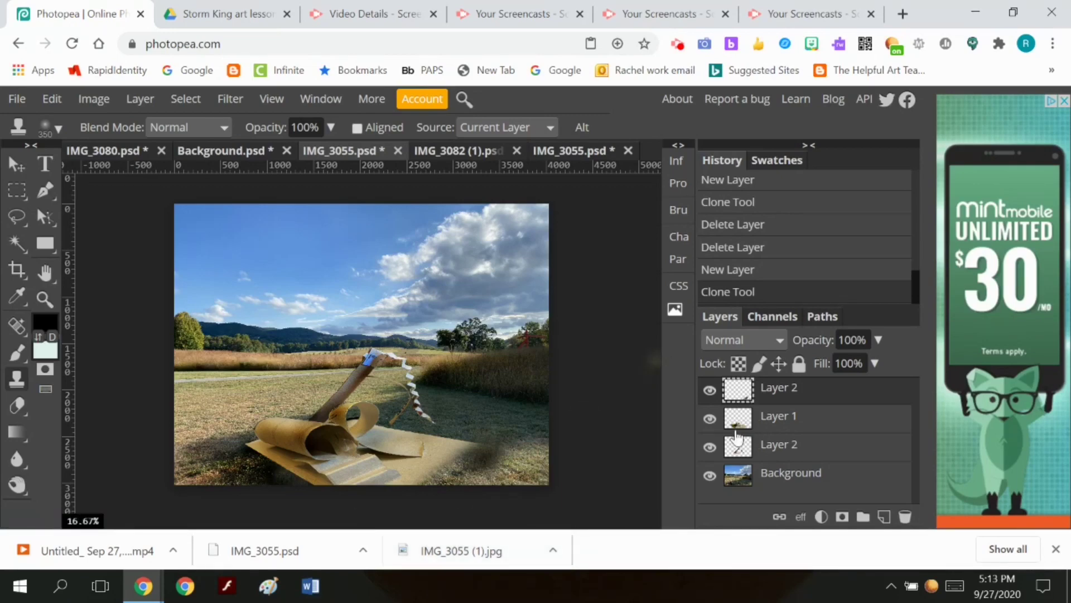
left_click(709, 420)
left_click(709, 447)
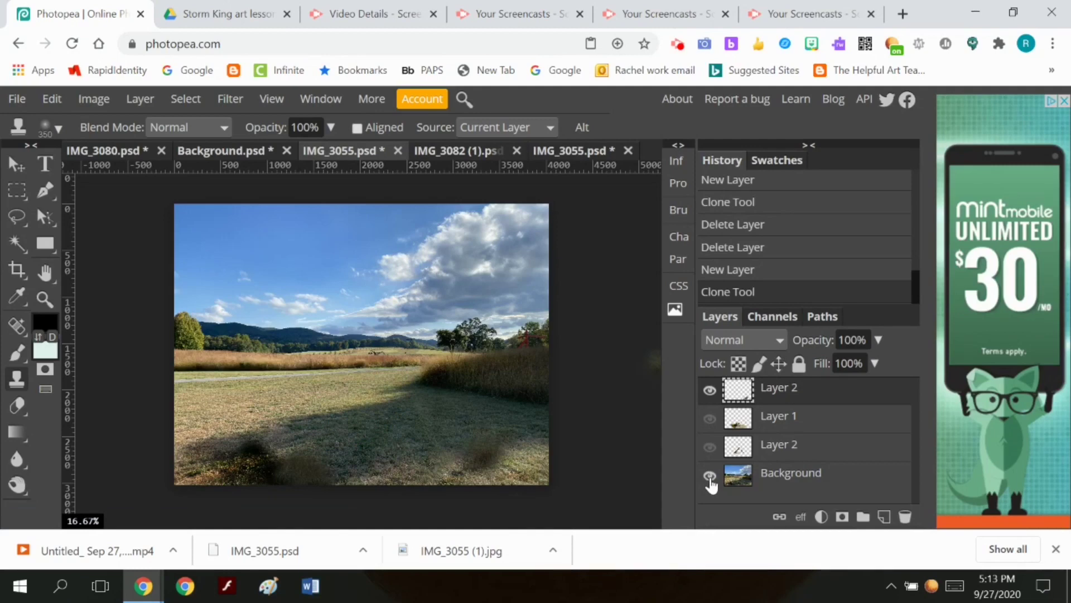
left_click(710, 476)
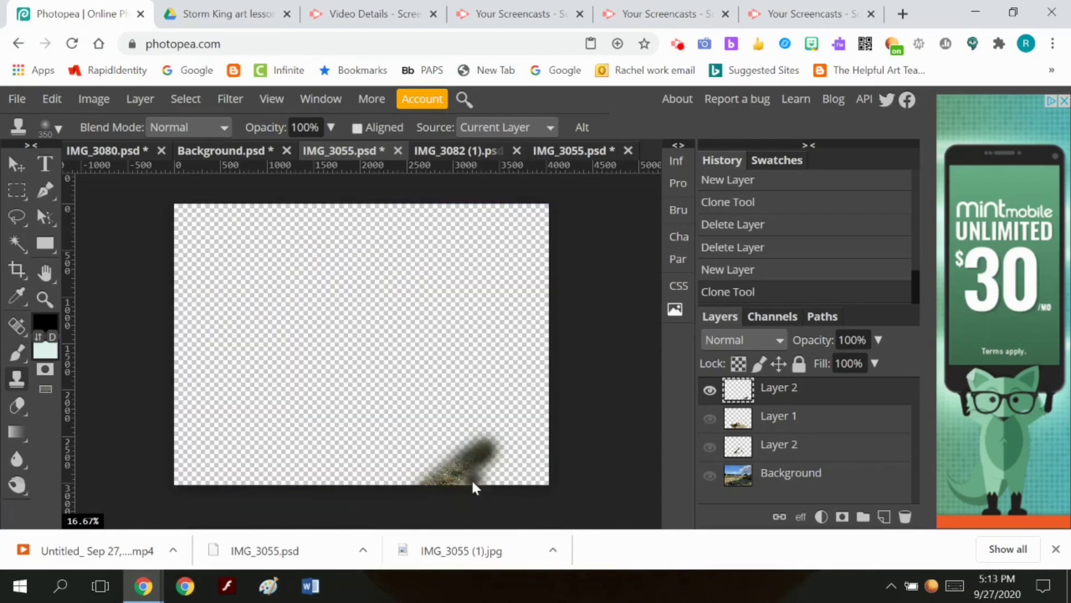
left_click(710, 475)
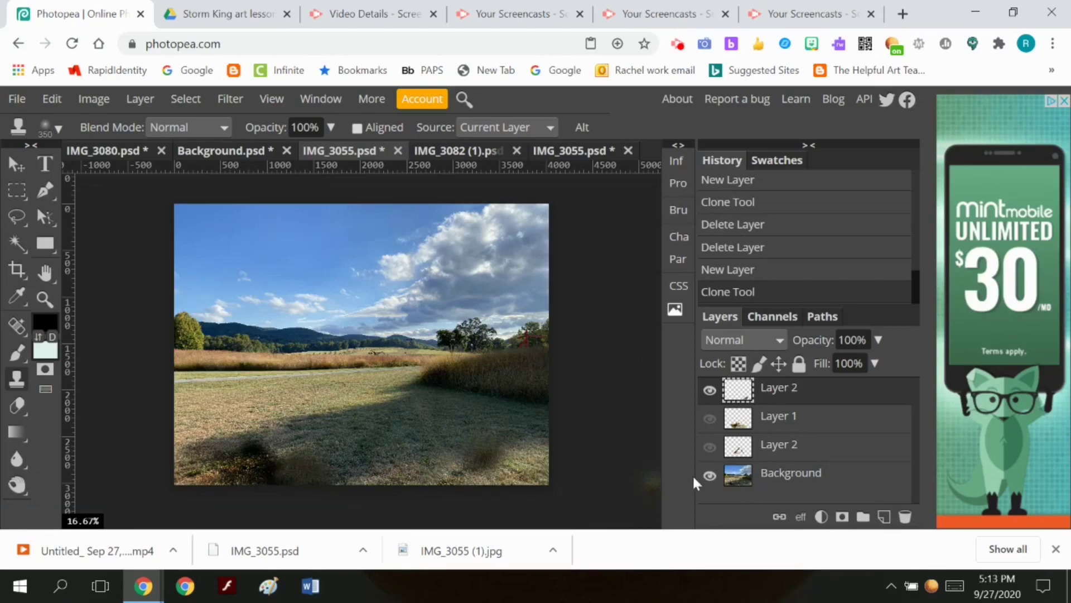
left_click(709, 447)
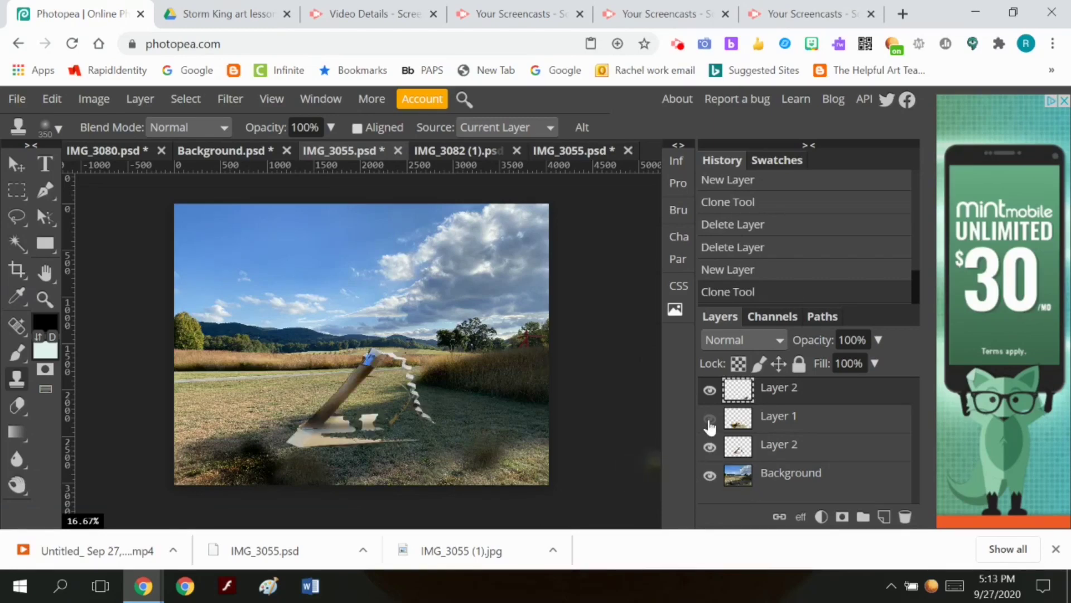
left_click(710, 419)
left_click(710, 390)
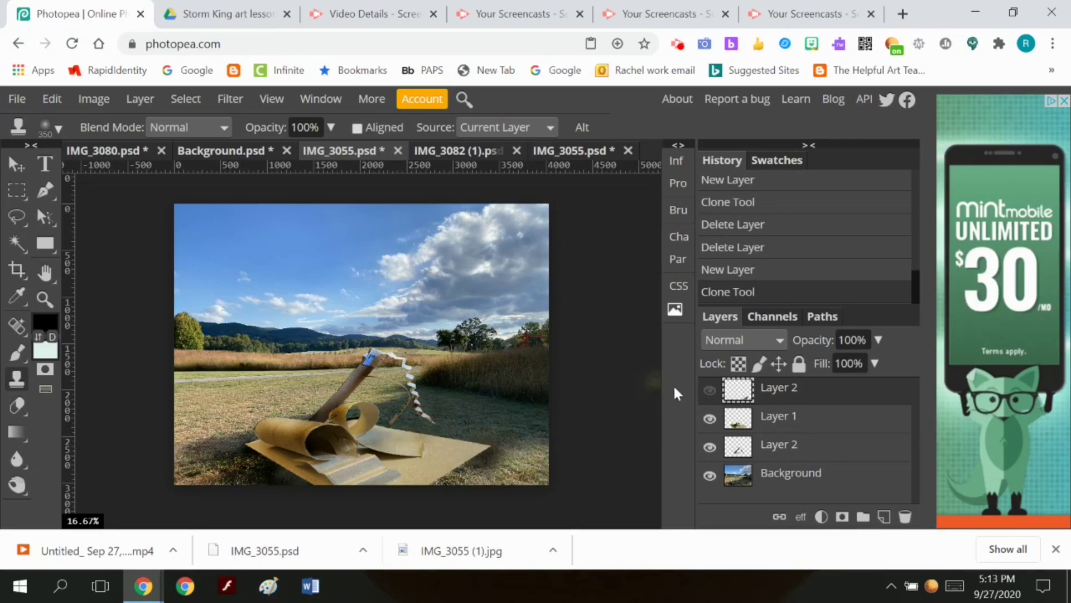
left_click(710, 390)
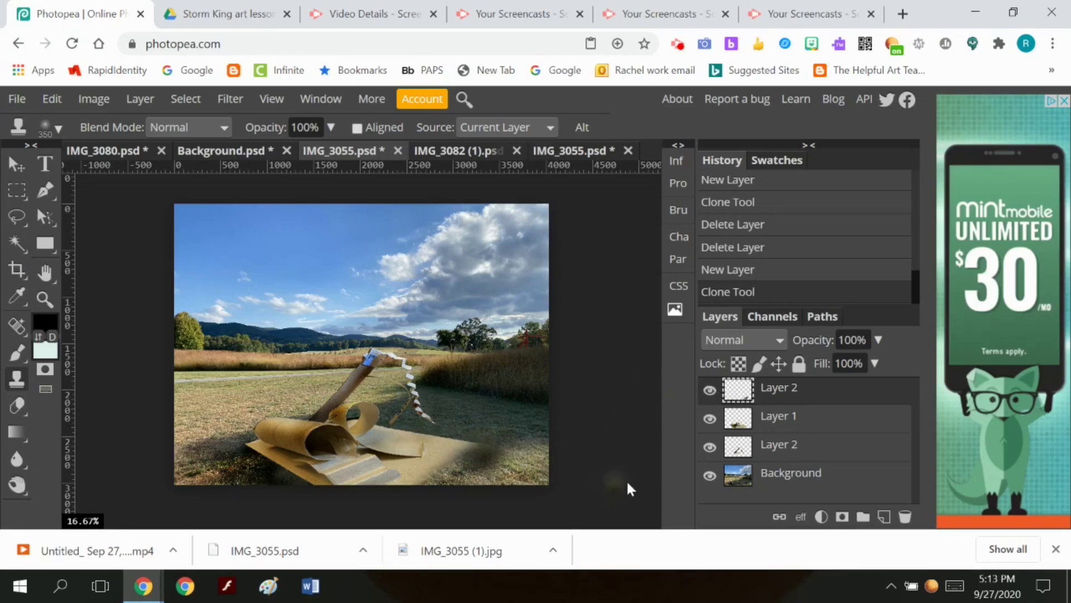
left_click(746, 480)
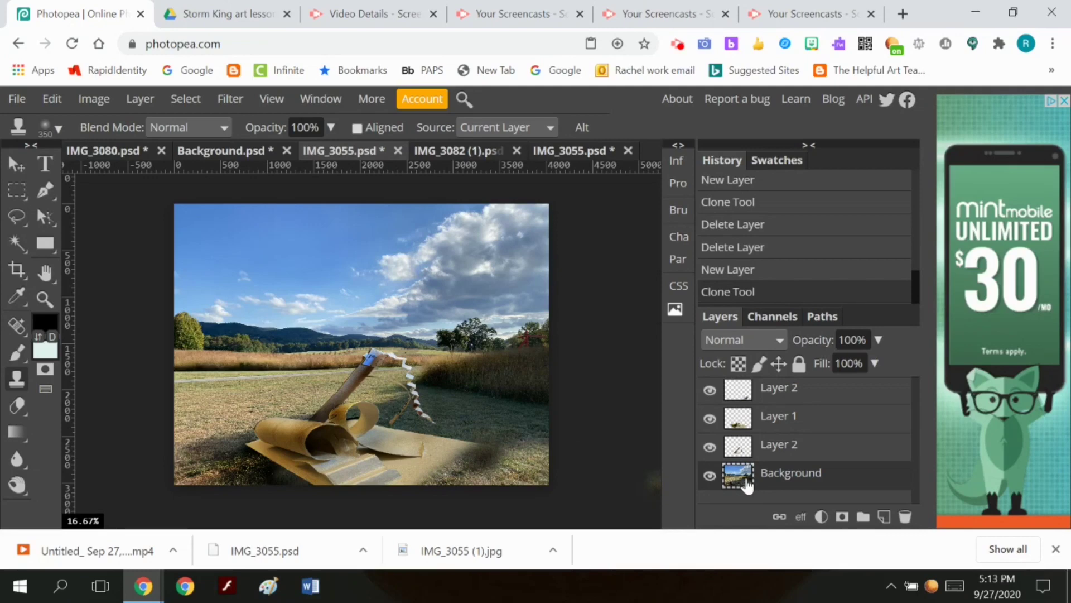